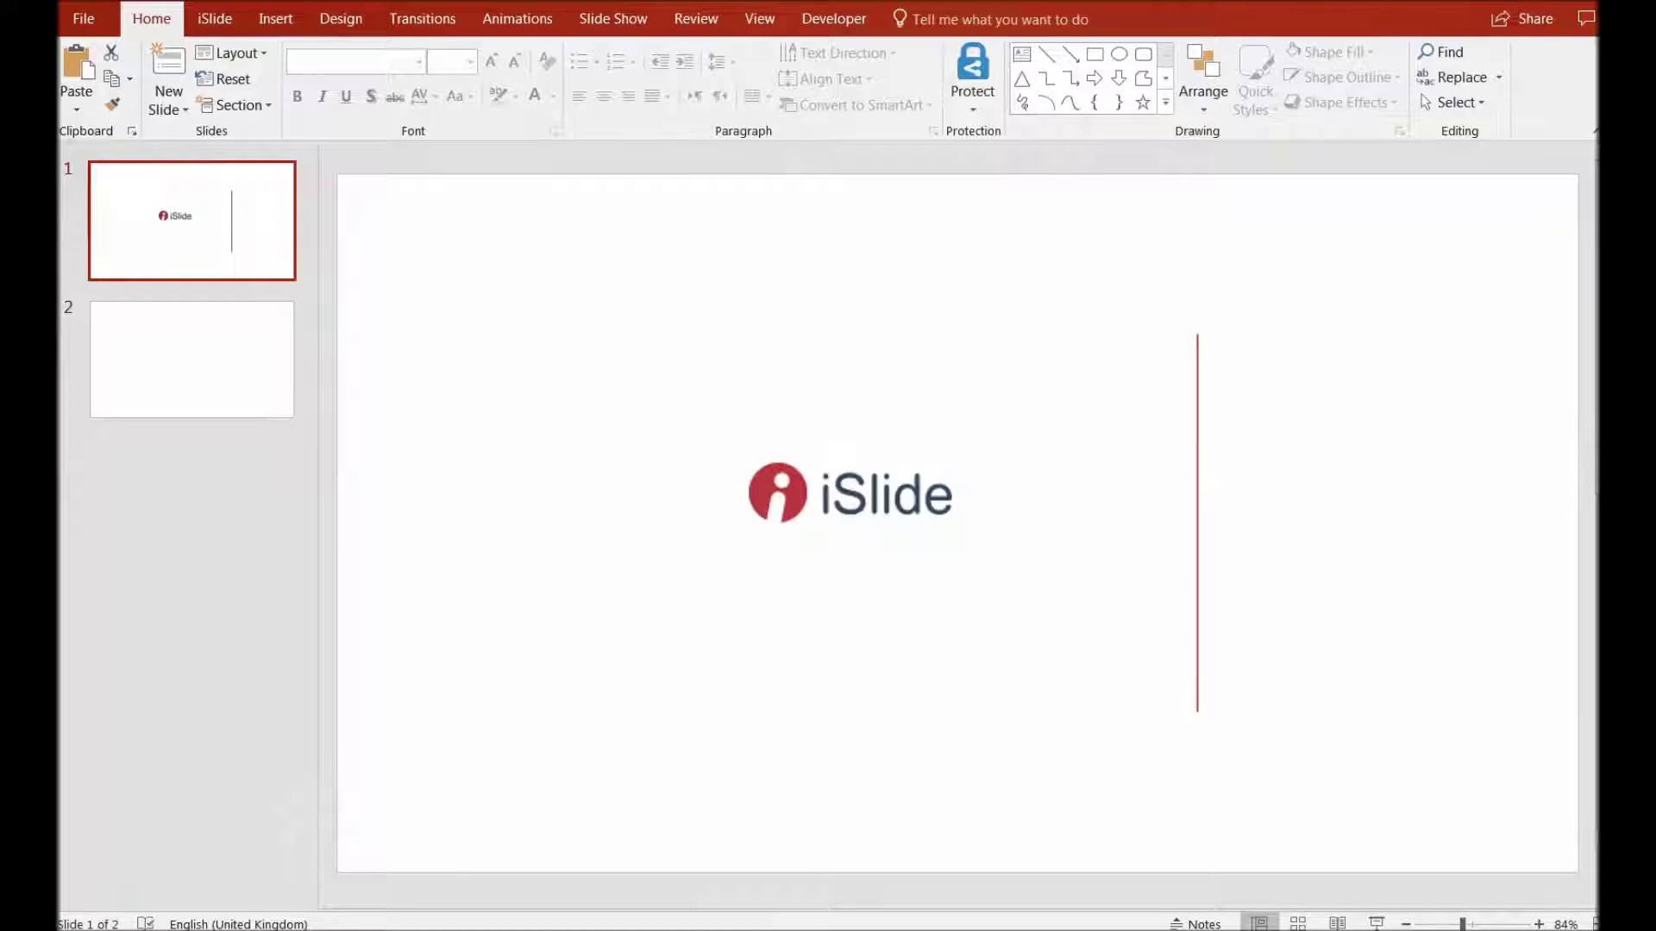
Step: Show the iSlide add-in tools and move to the blank second slide
left_click(218, 24)
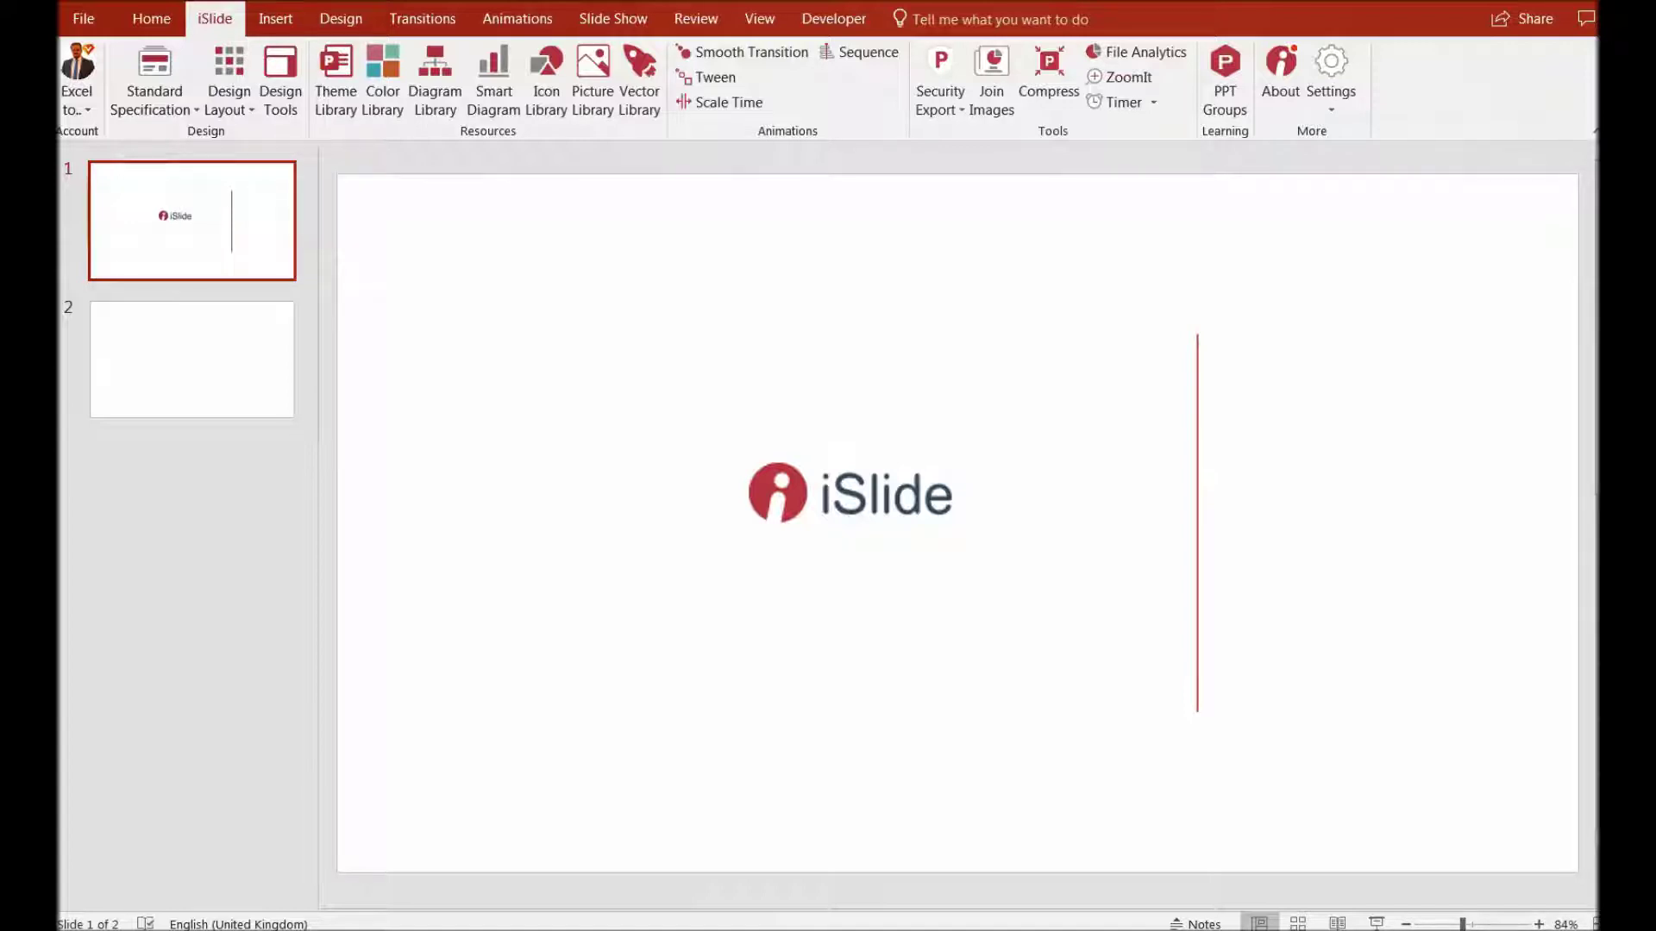
key("Page_Down")
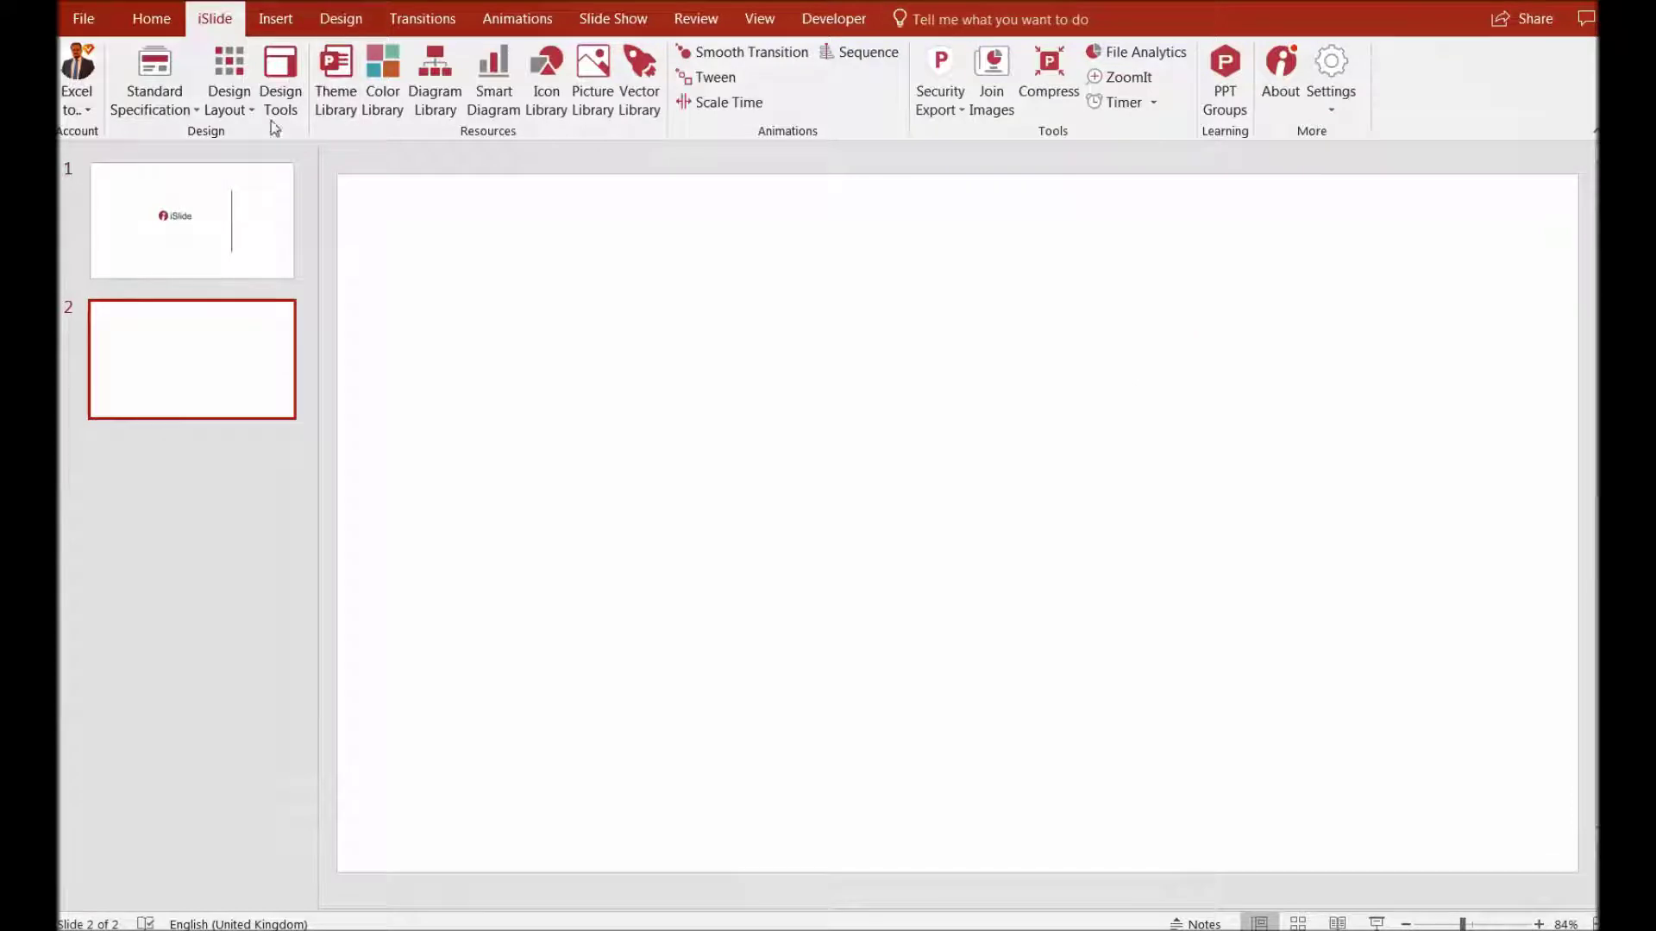
Step: Draw an oval in the middle of slide 2 and give it an orange shape style
left_click(287, 24)
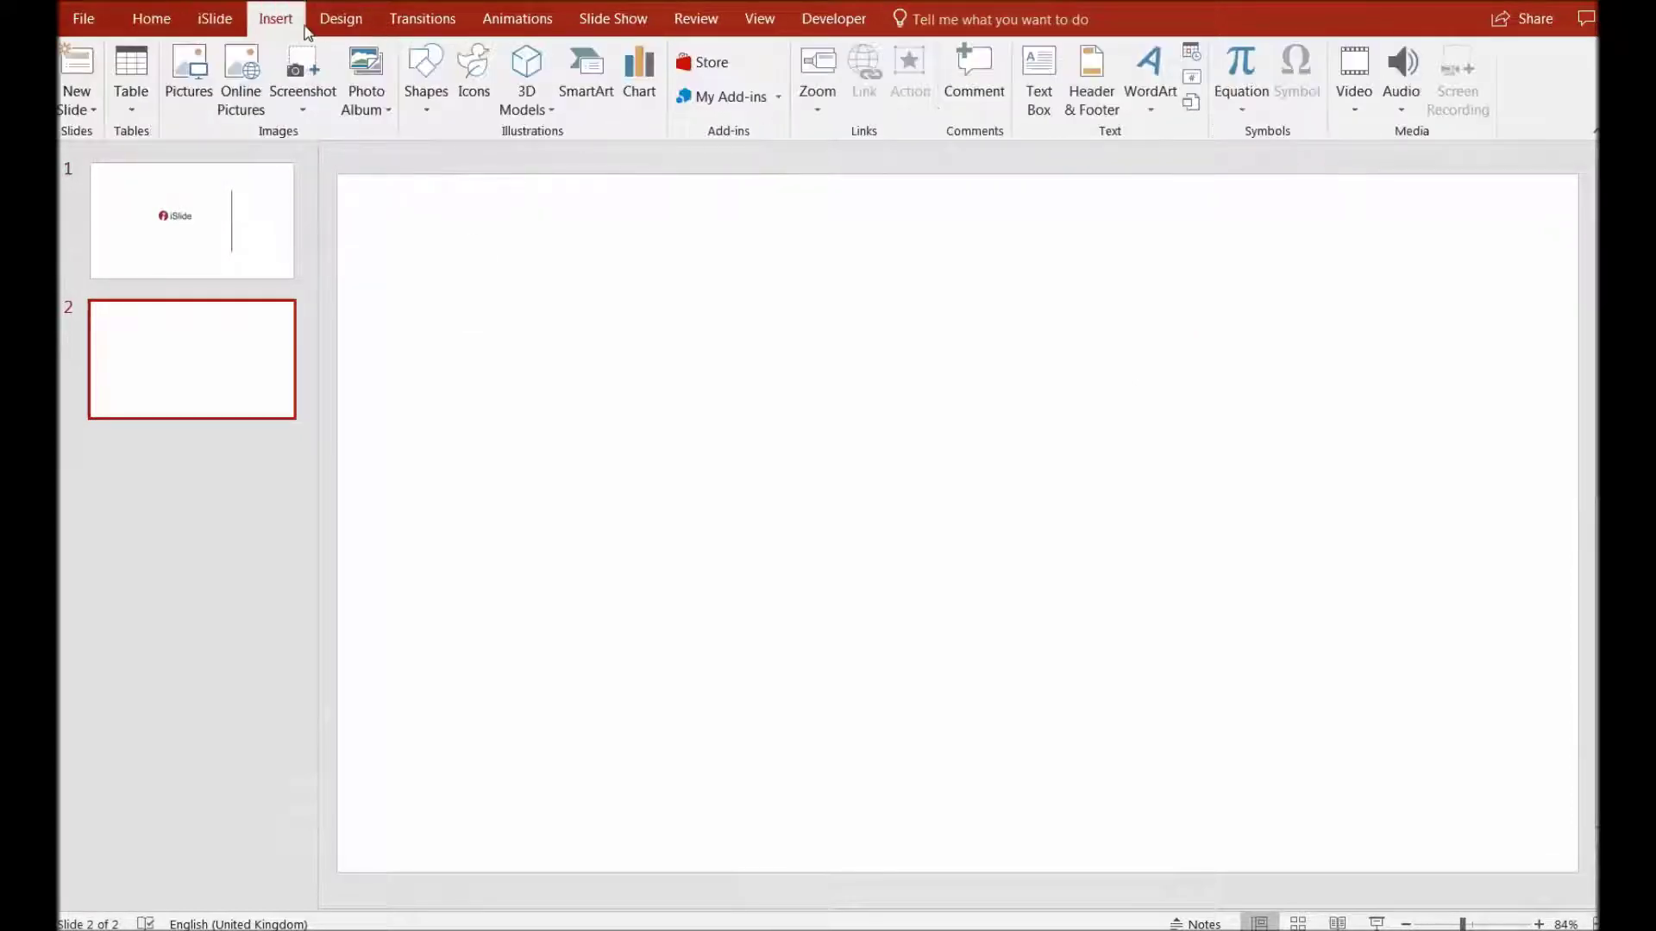
left_click(426, 82)
left_click(517, 173)
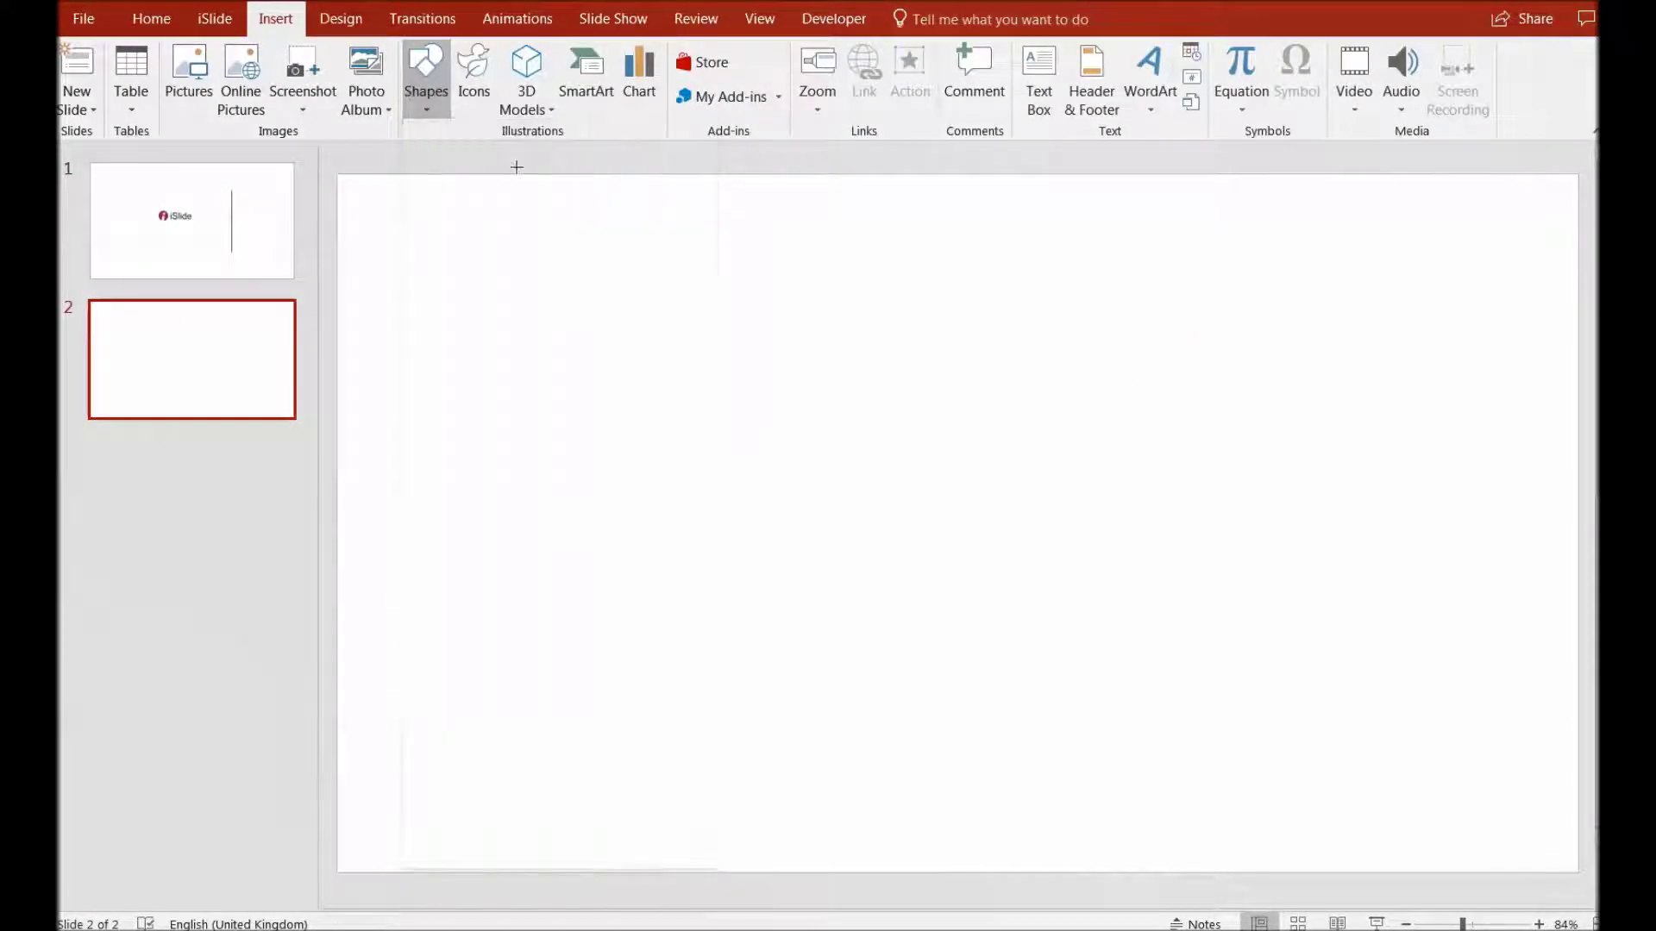
left_click_drag(712, 396, 872, 540)
left_click_drag(629, 328, 779, 436)
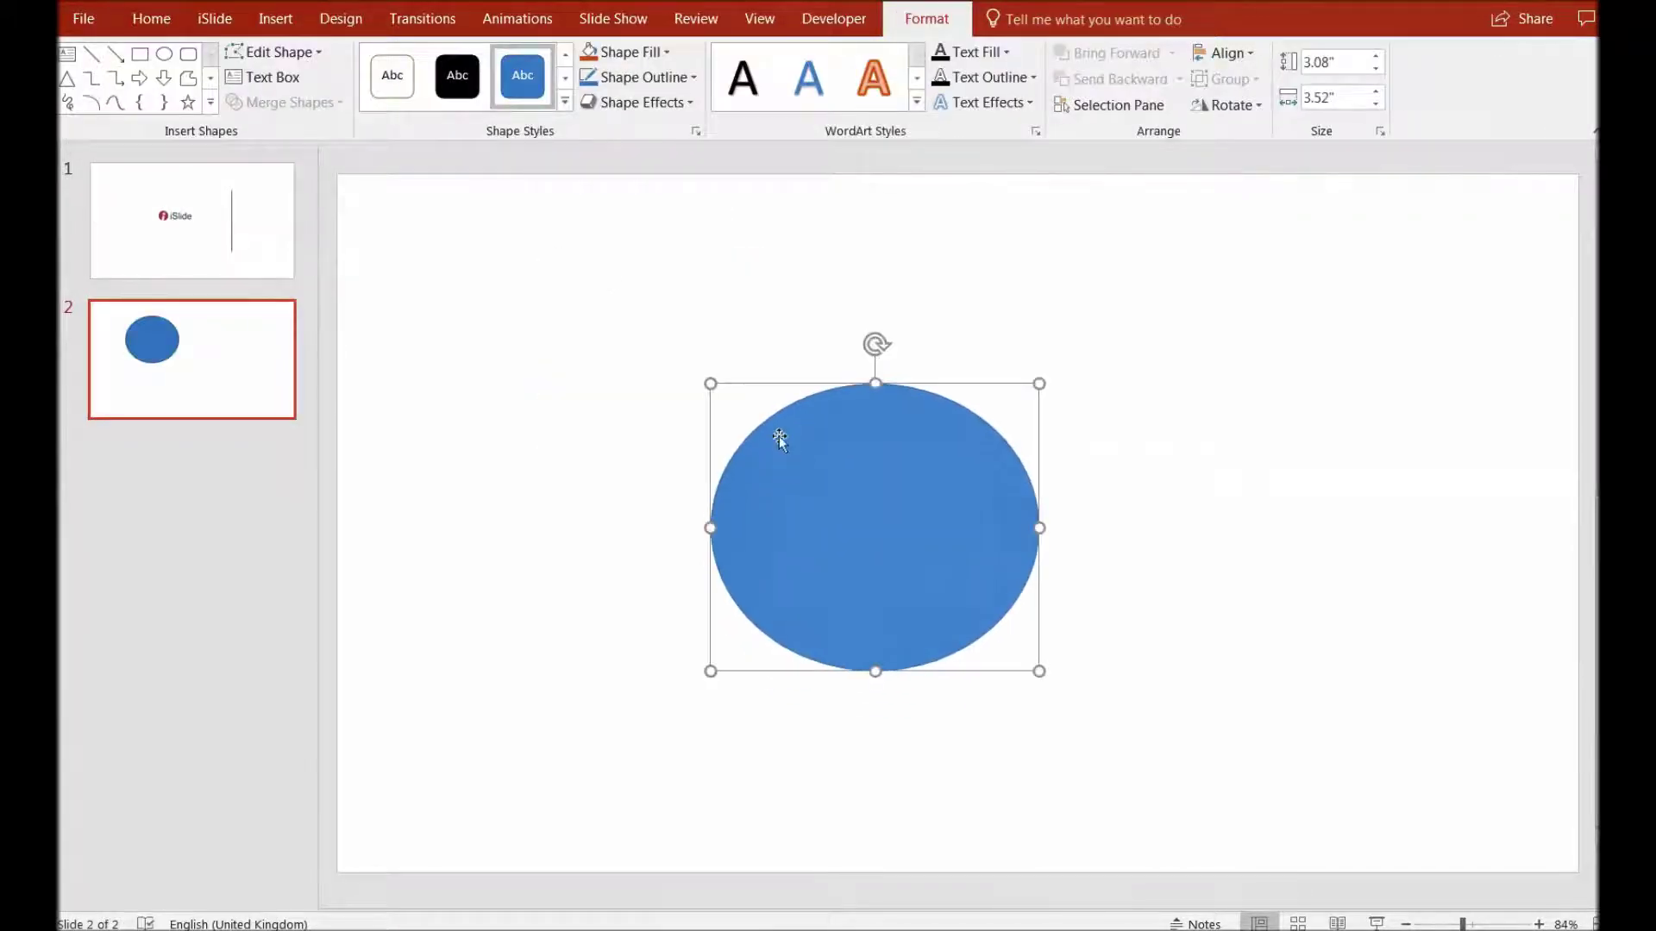
left_click(565, 102)
left_click(521, 189)
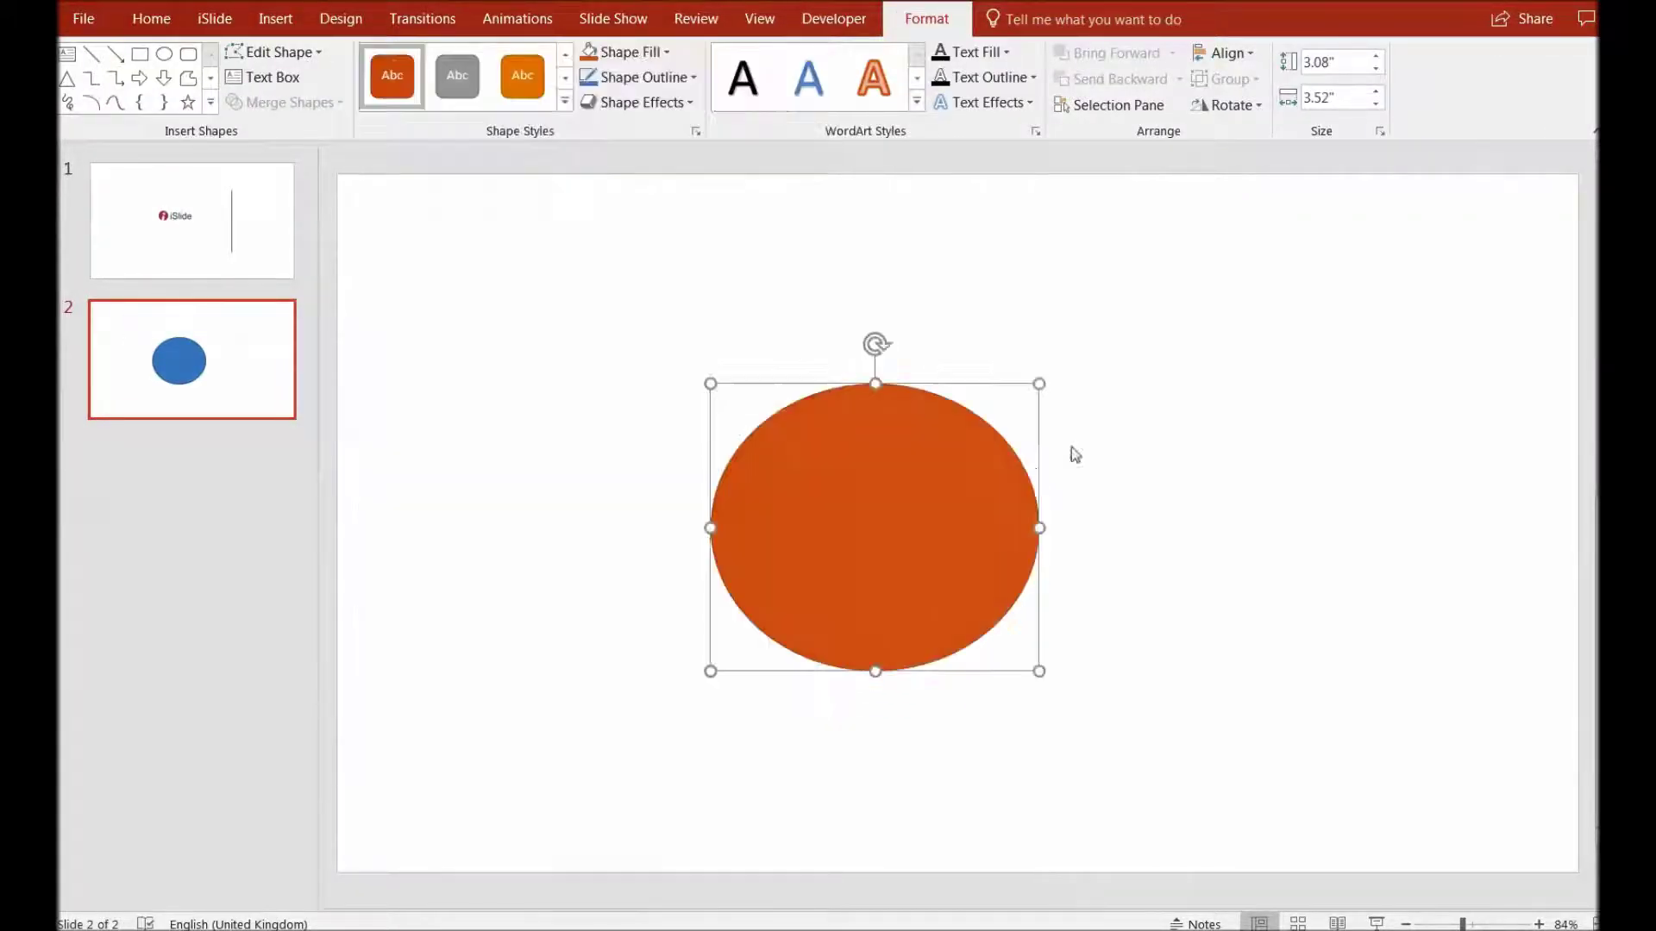
Step: Open iSlide's Design Layout Circular Crop settings, showing Count 5 and Space 39.7
left_click(219, 25)
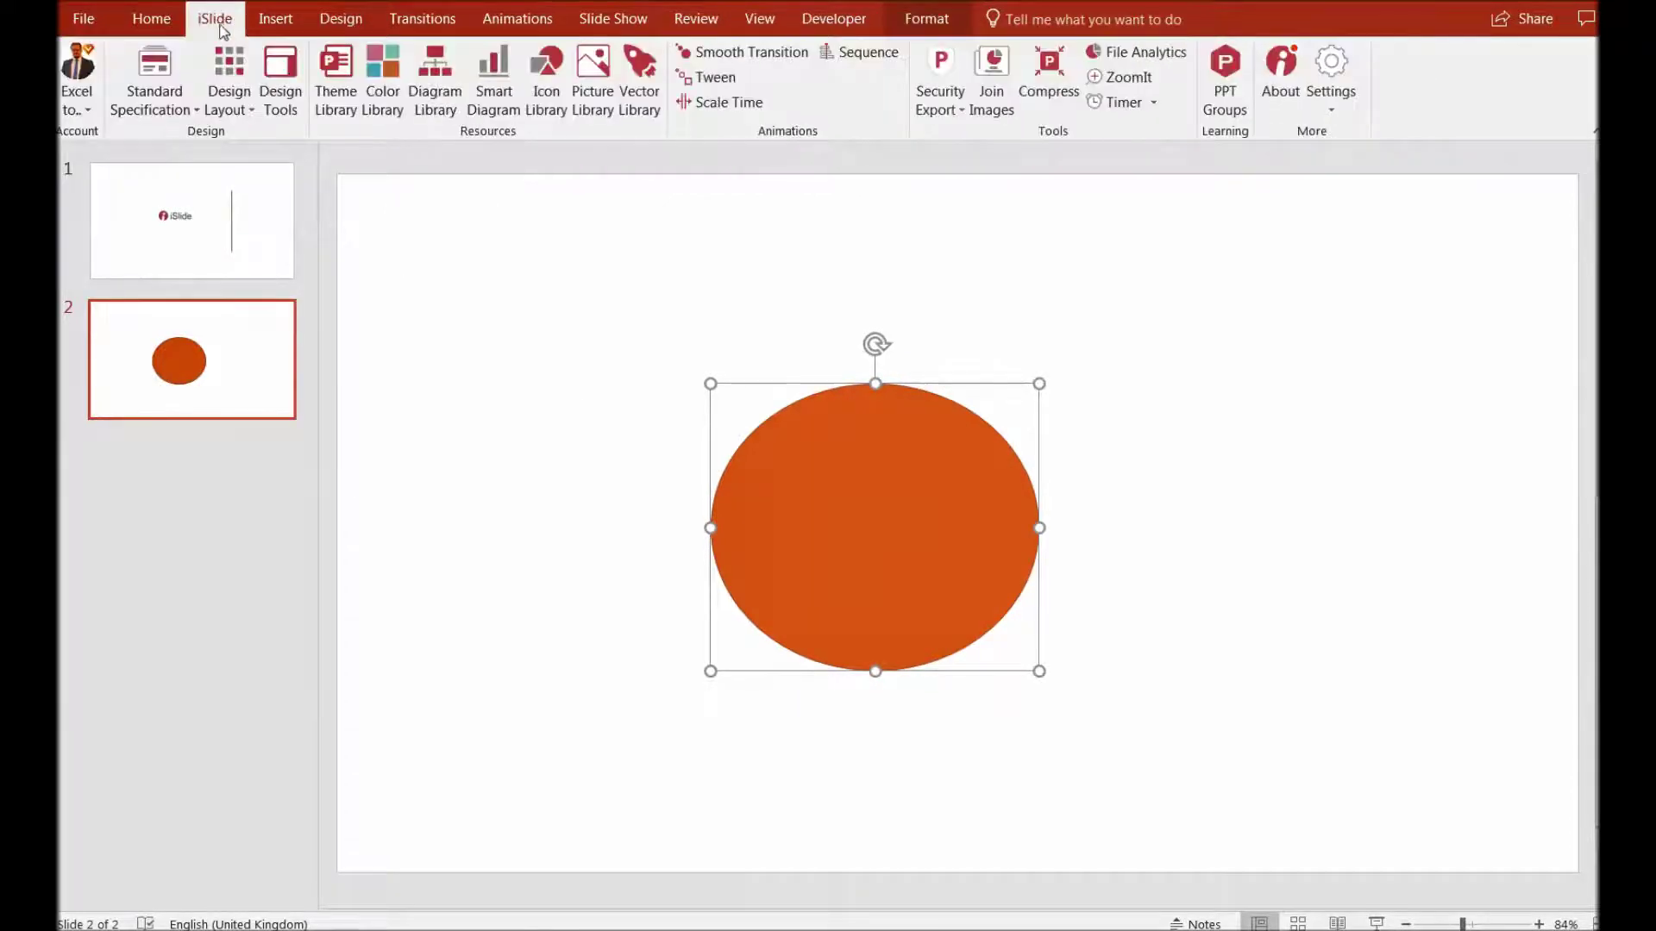
left_click(229, 110)
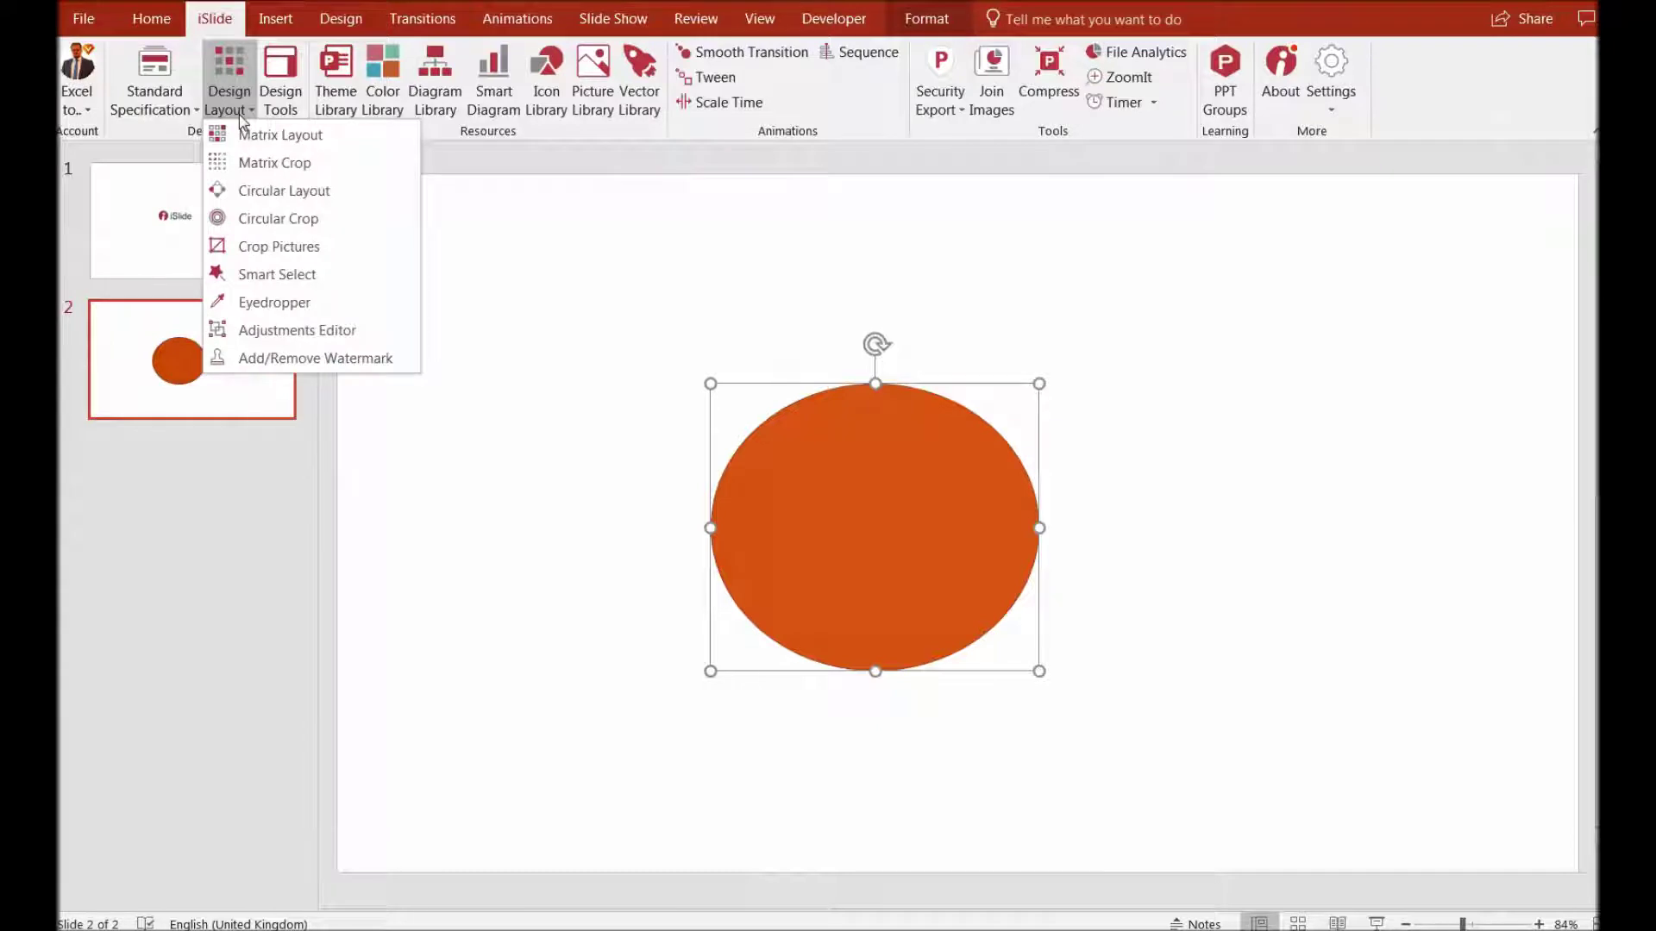
left_click(275, 219)
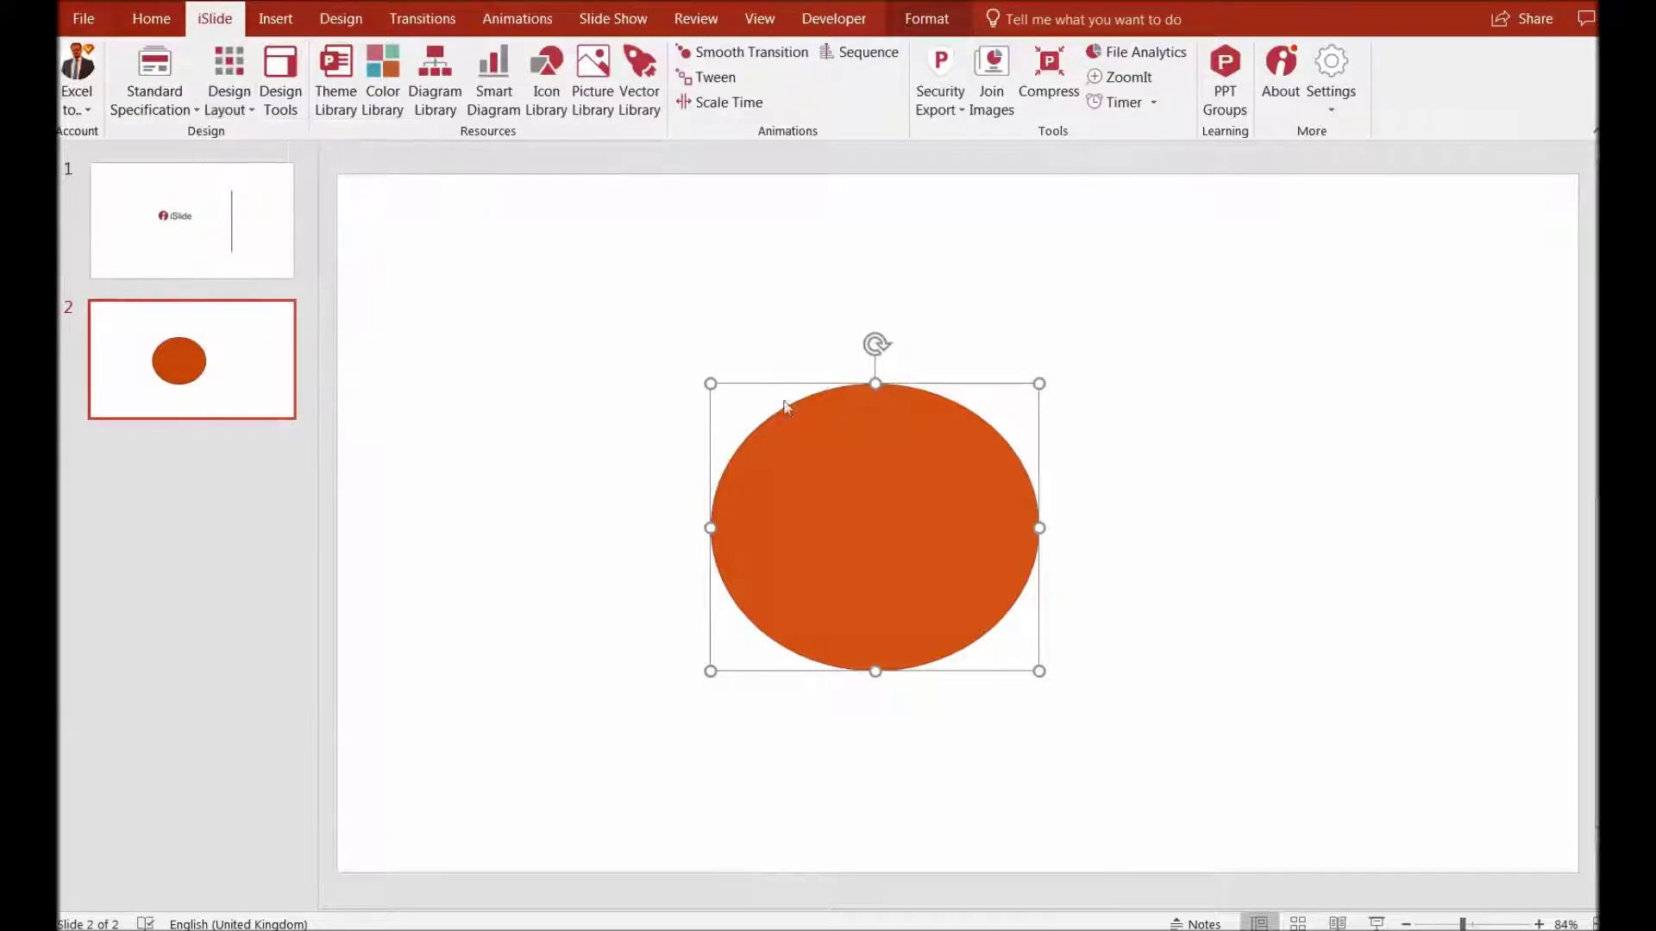
left_click_drag(719, 365, 1094, 386)
Step: Apply Circular Crop with From Center checked to cut the oval into rings
left_click(1039, 423)
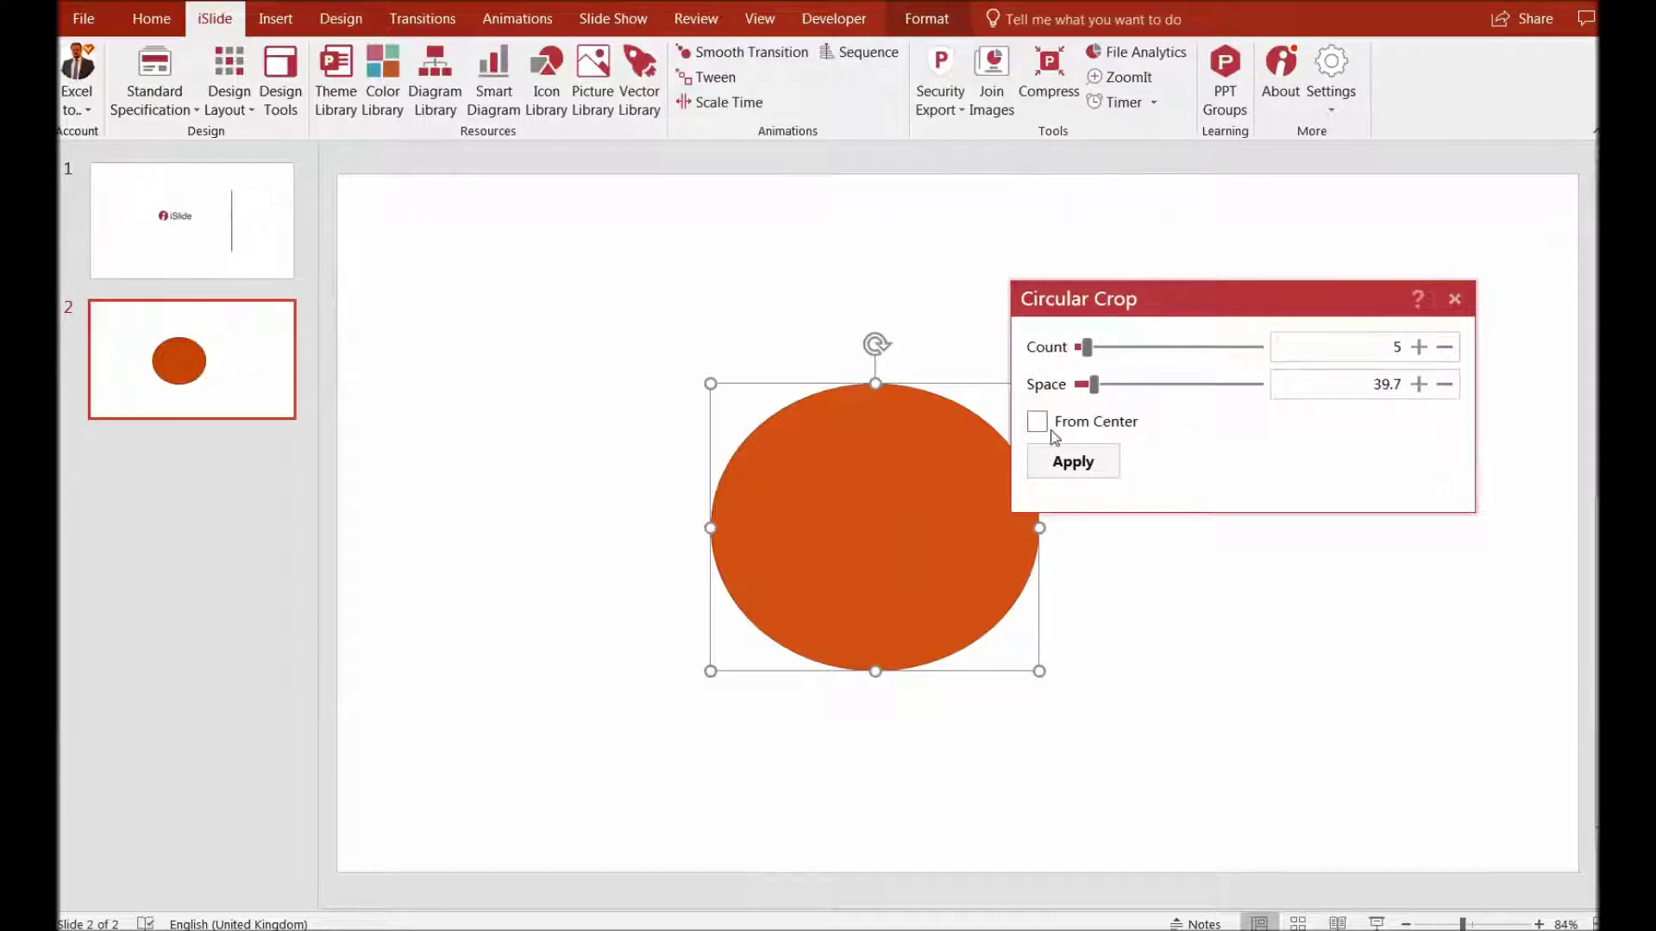
left_click(1073, 461)
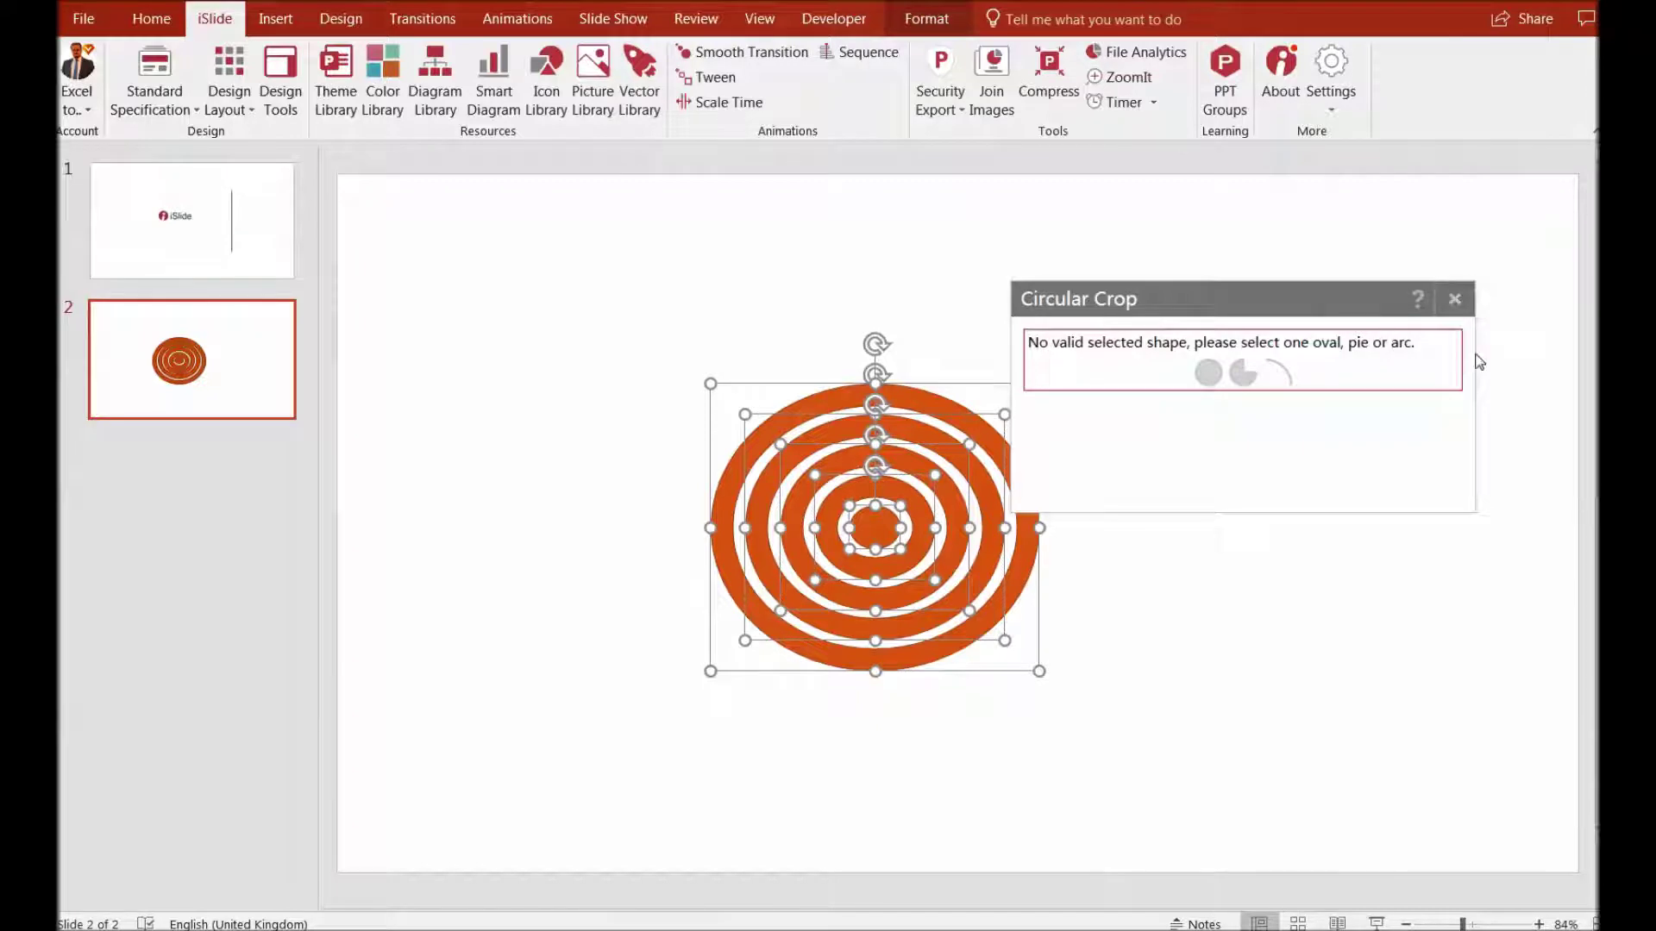
left_click(1455, 299)
Step: Spread the centre dot and rings around slide 2, then select all and delete them
left_click(1113, 573)
left_click_drag(888, 518, 1177, 393)
left_click_drag(961, 528, 1320, 591)
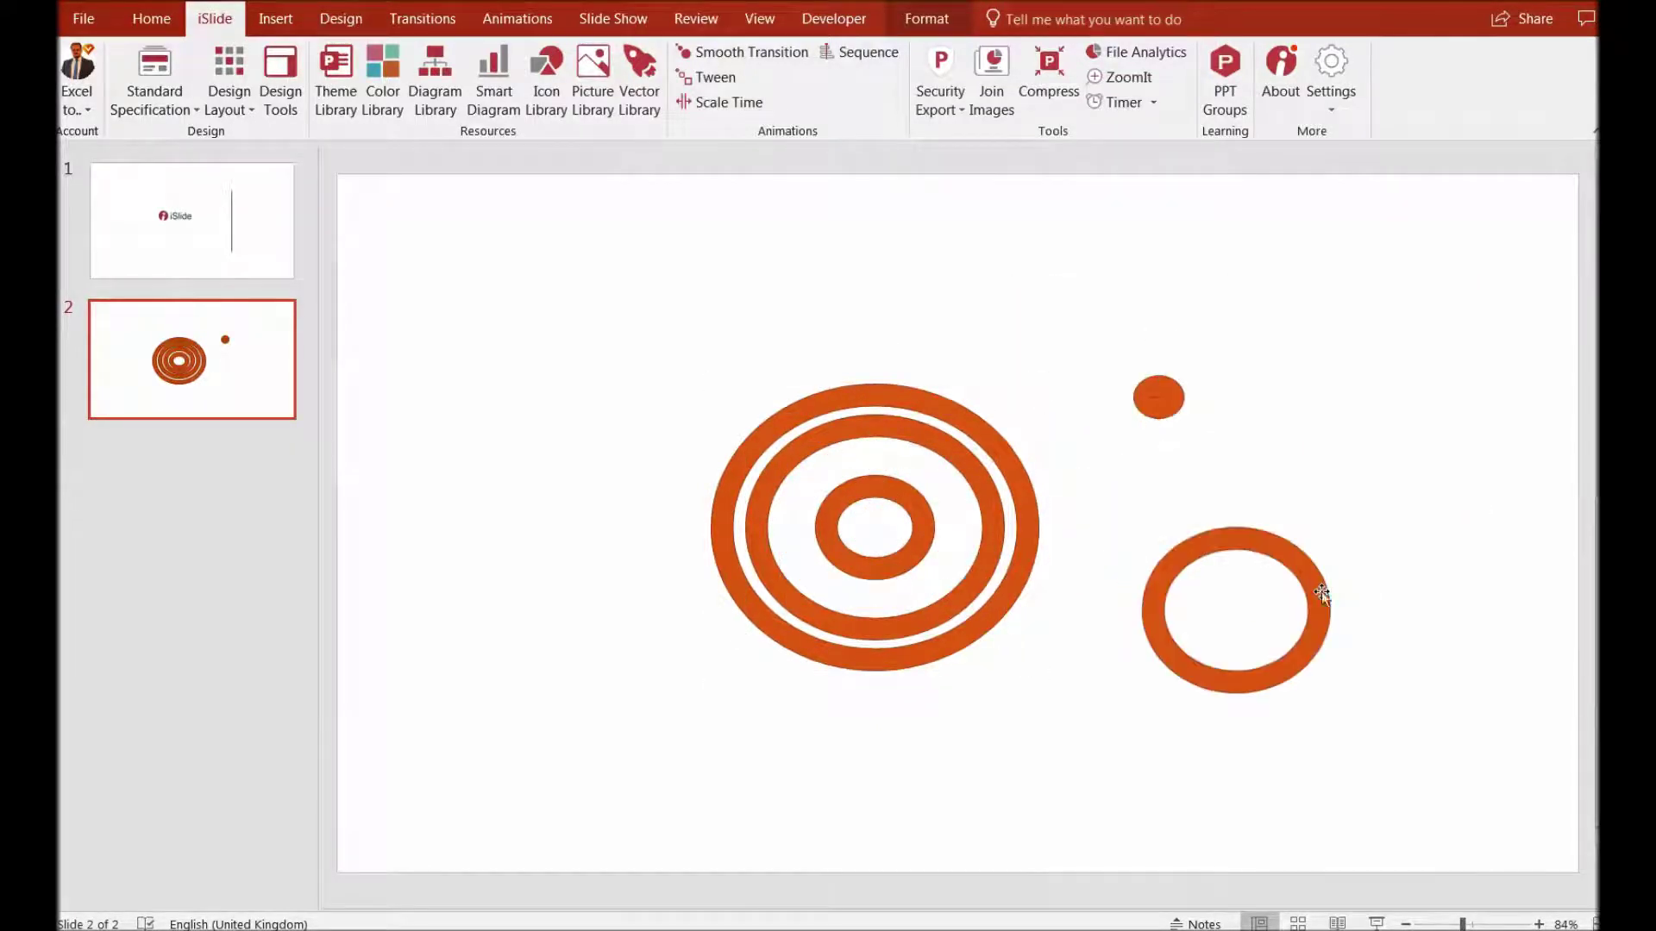
left_click_drag(909, 540, 509, 394)
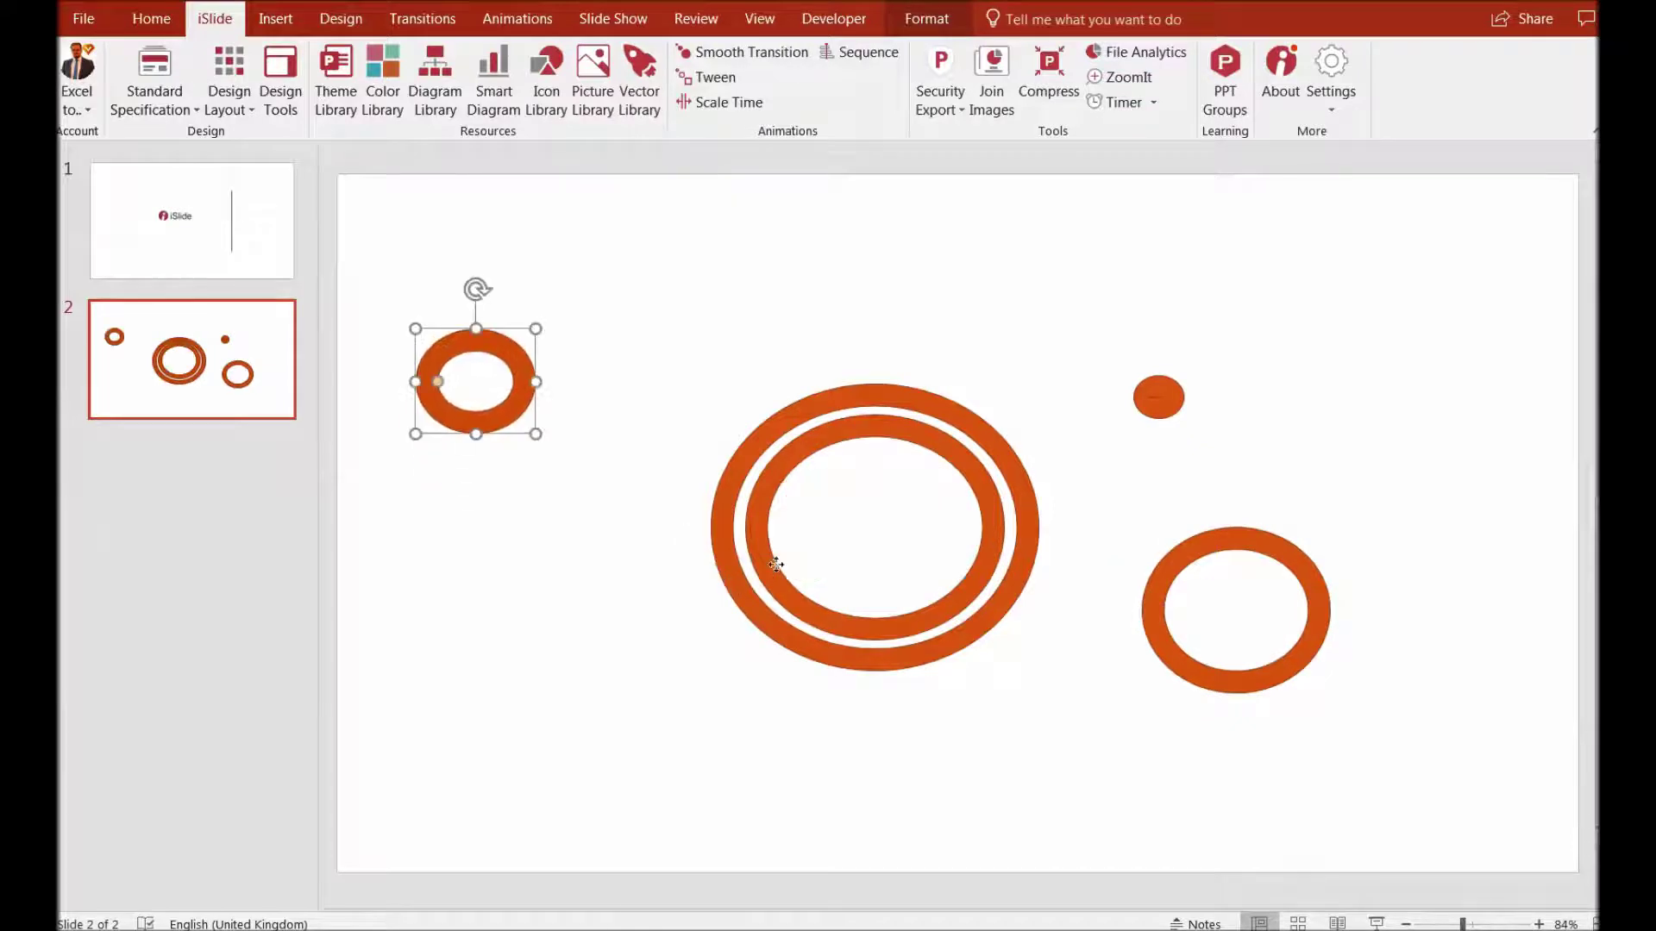
left_click_drag(773, 558, 464, 767)
left_click_drag(964, 416, 961, 284)
left_click(1432, 396)
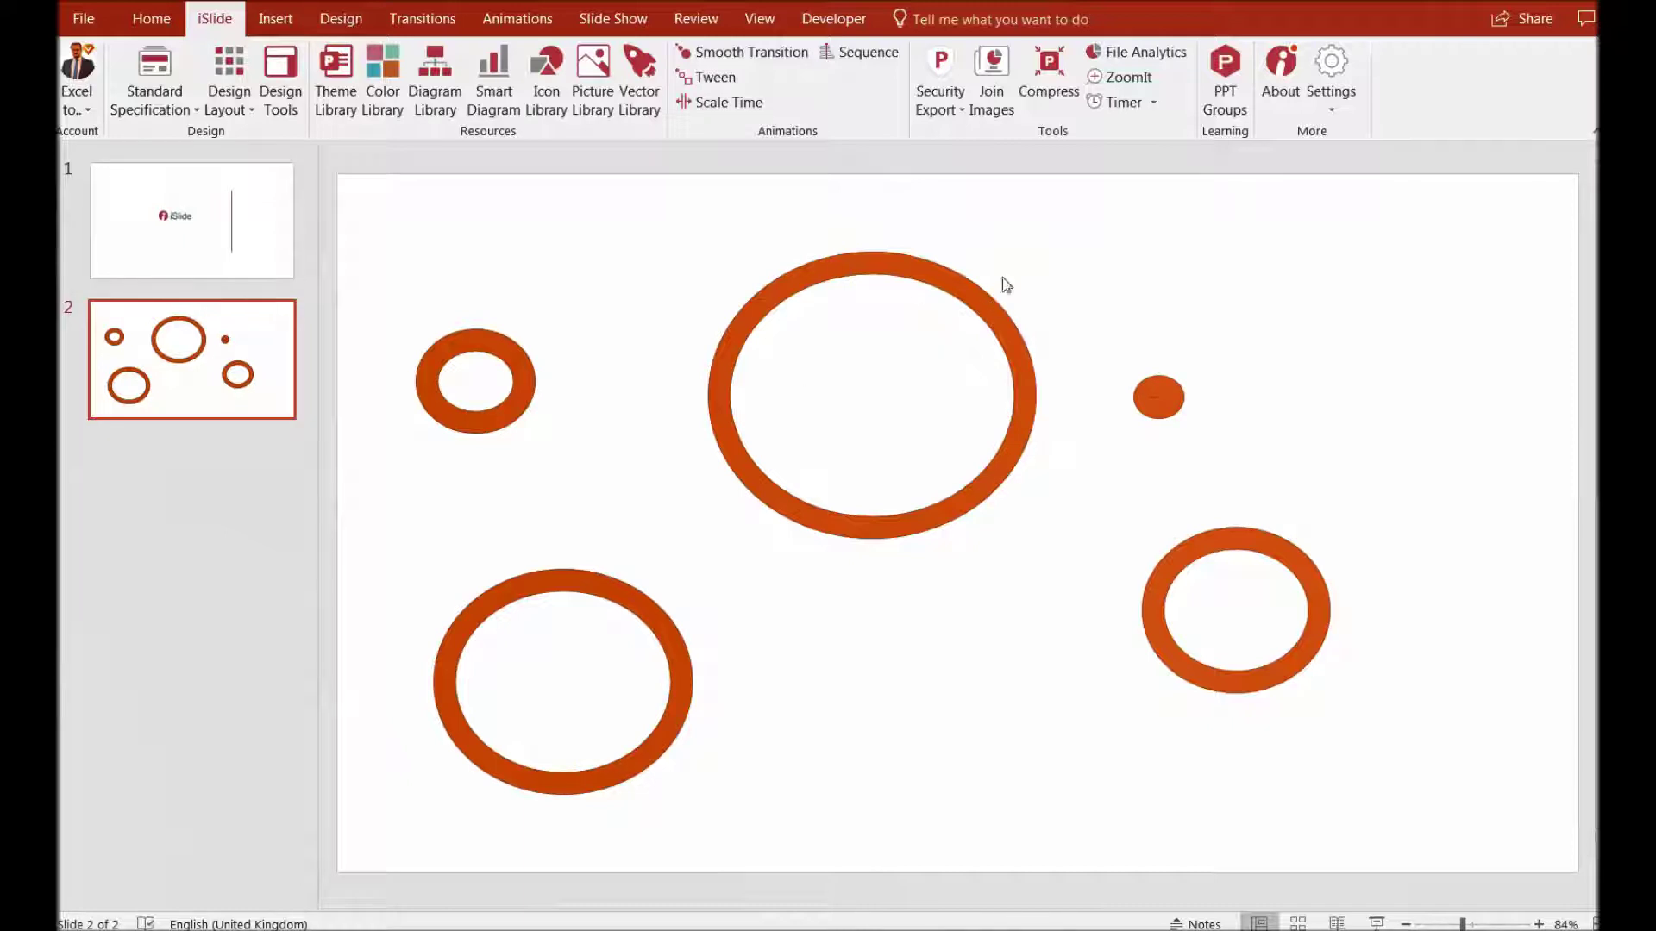
key("ctrl+a")
key("Delete")
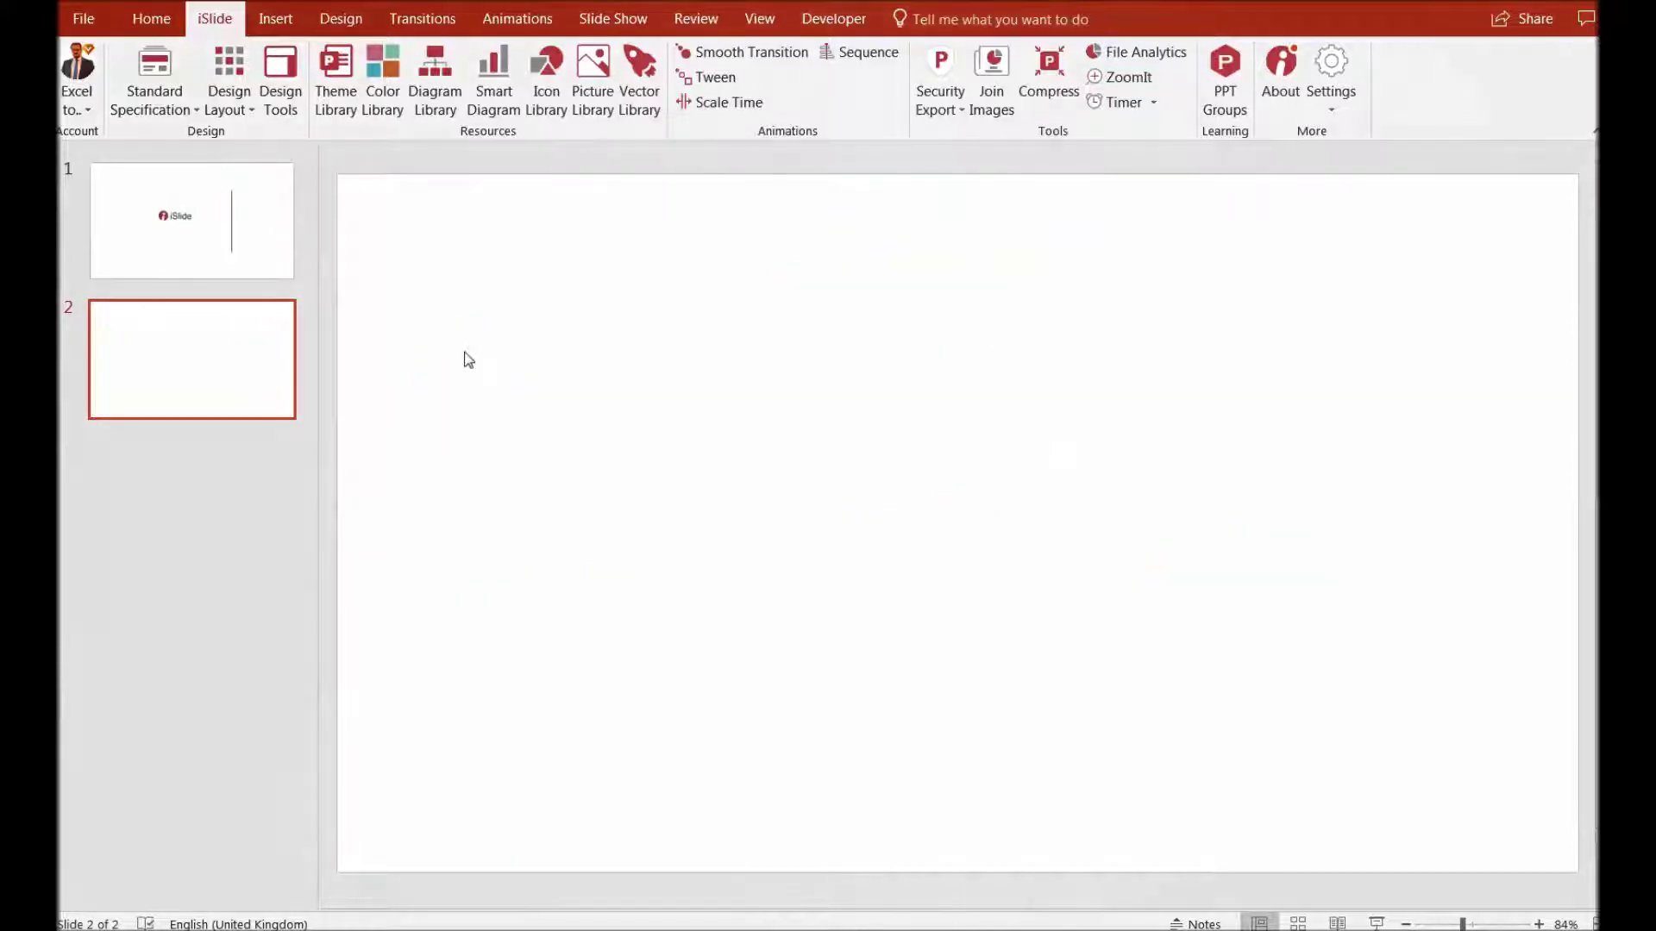
Step: Insert the four-ring percentage chart (70%, 49%, 73%, 58%) from the Smart Diagram Library
left_click(500, 97)
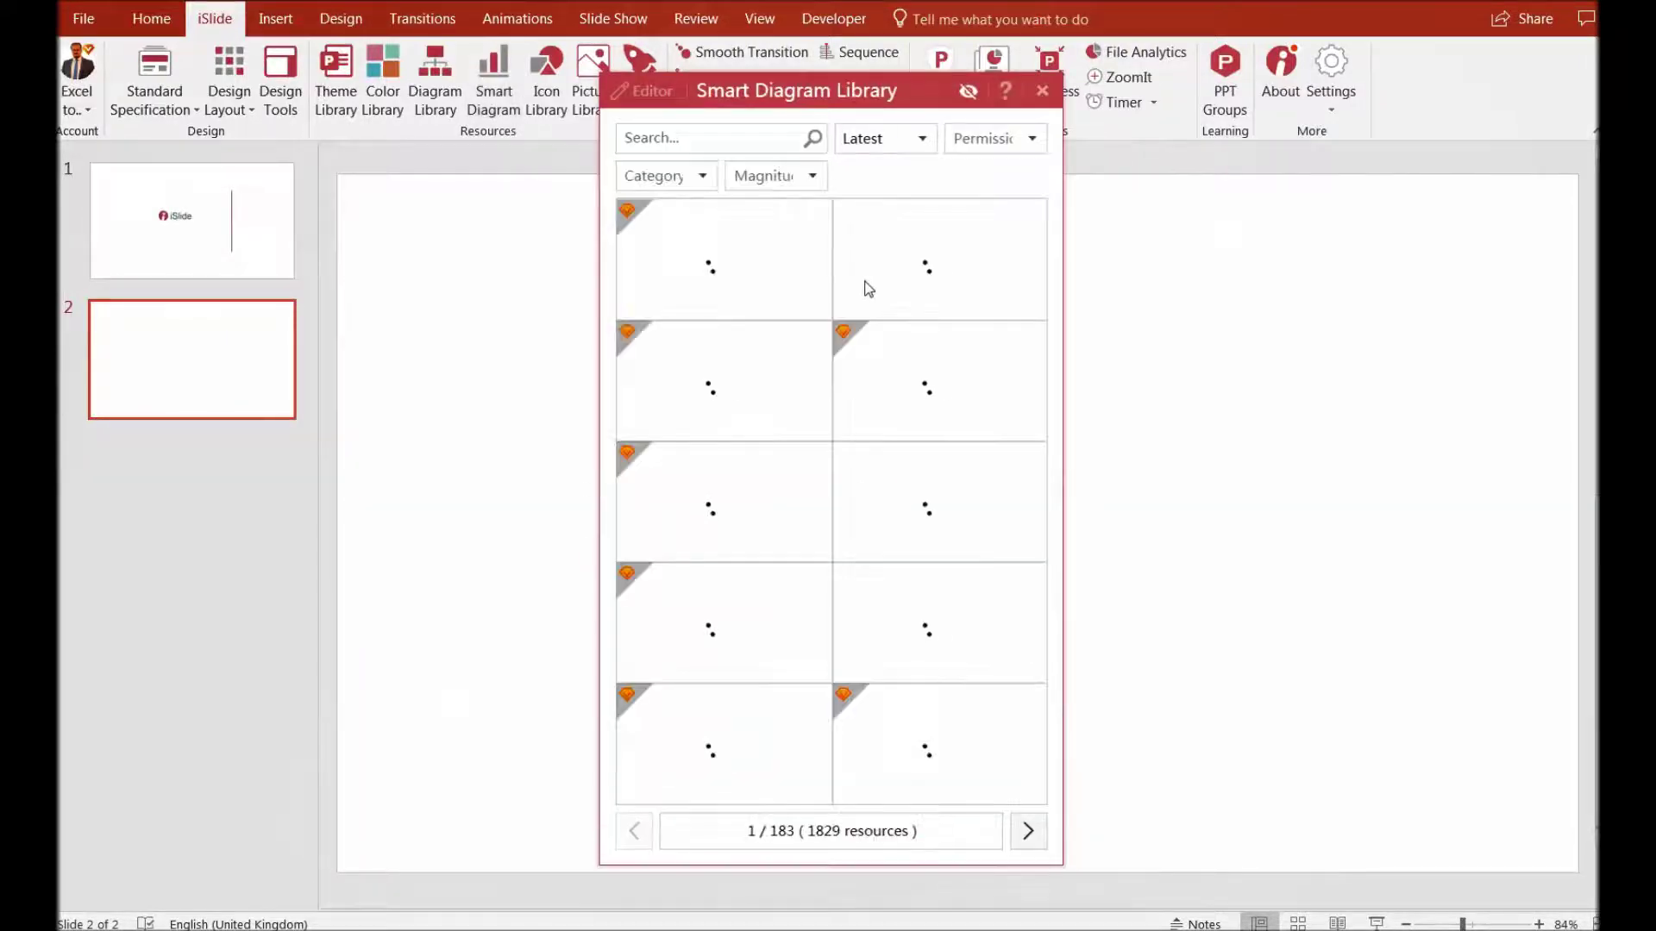
left_click_drag(806, 99, 850, 104)
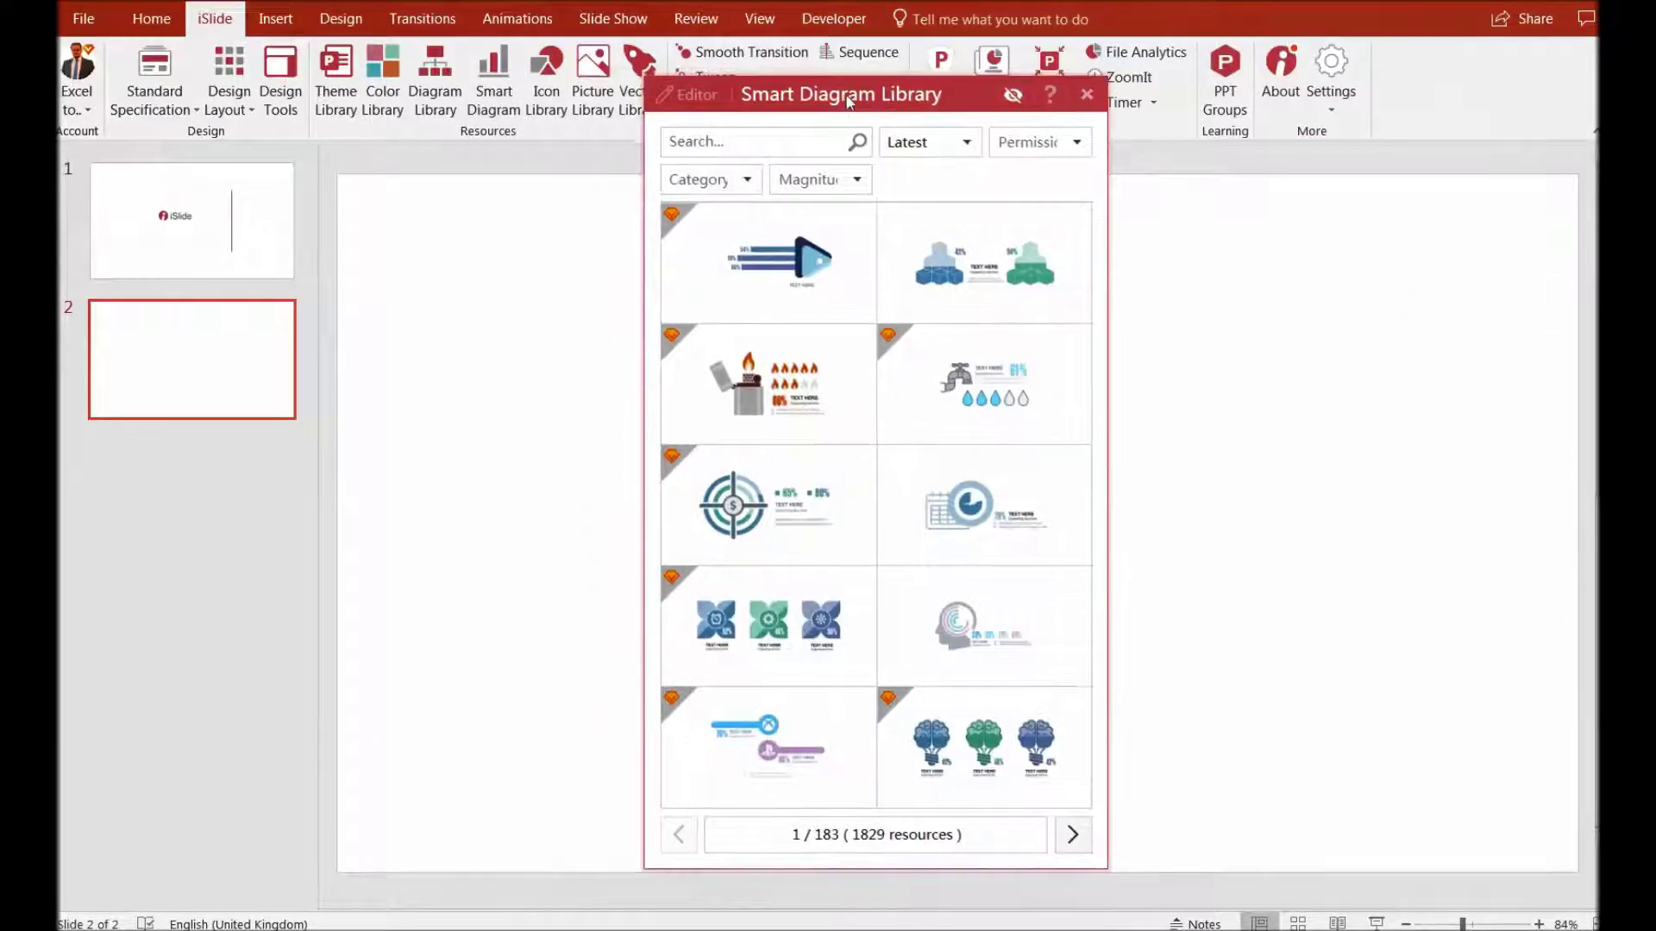
scroll(978, 401, "down", 2)
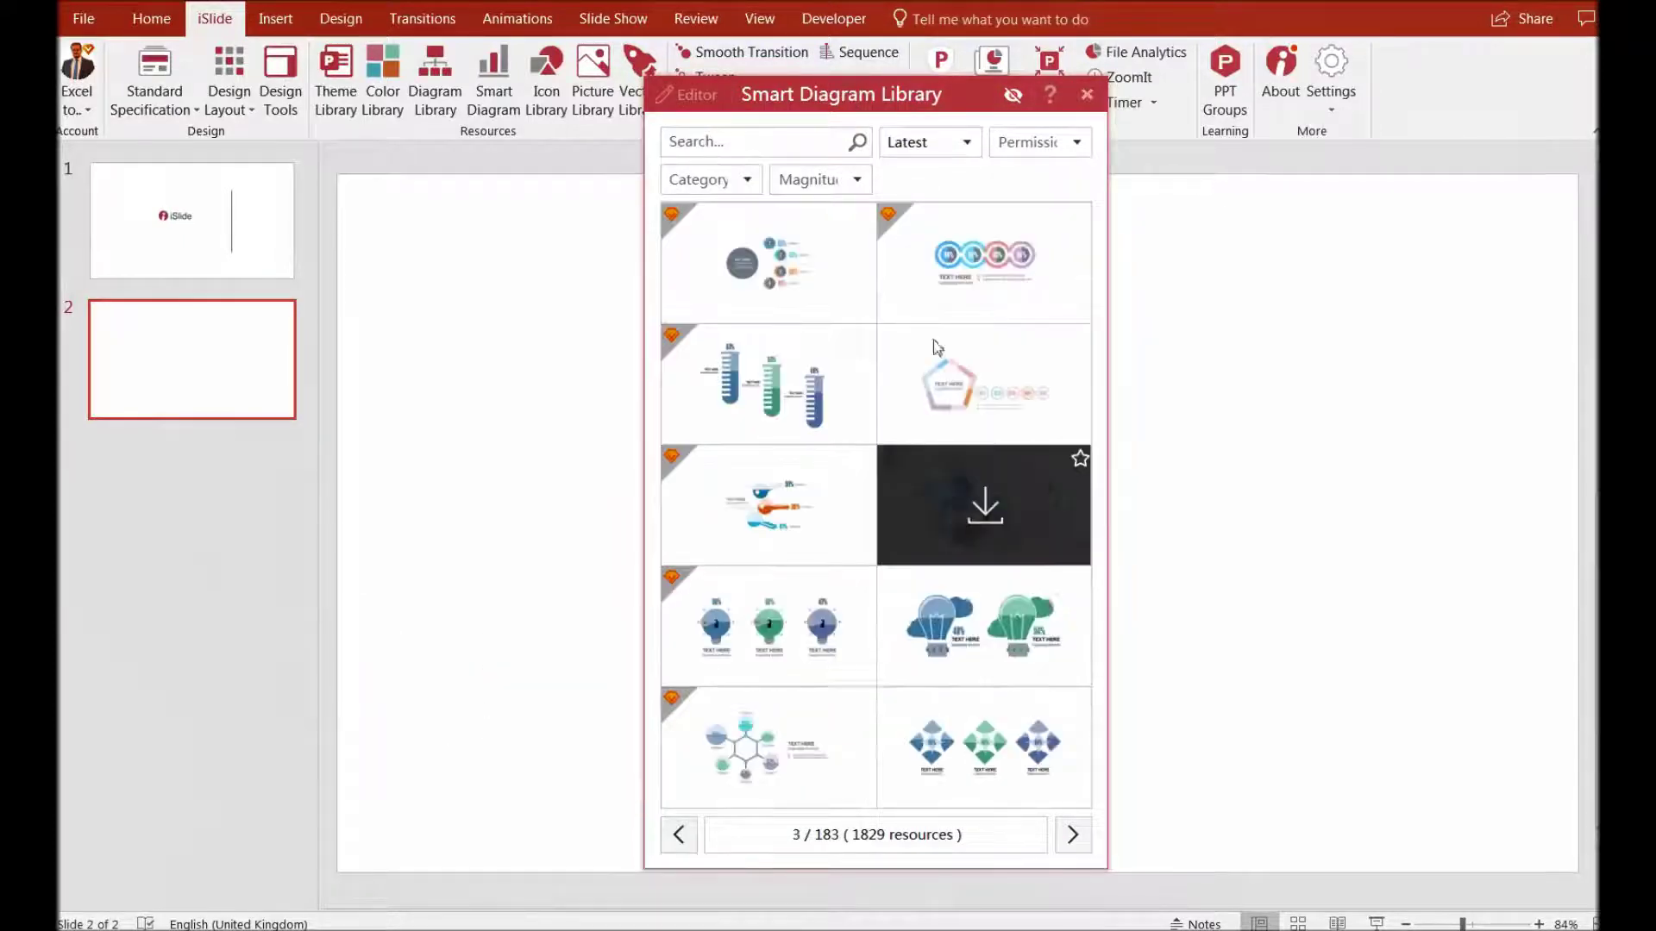
mouse_move(957, 270)
scroll(966, 267, "down", 2)
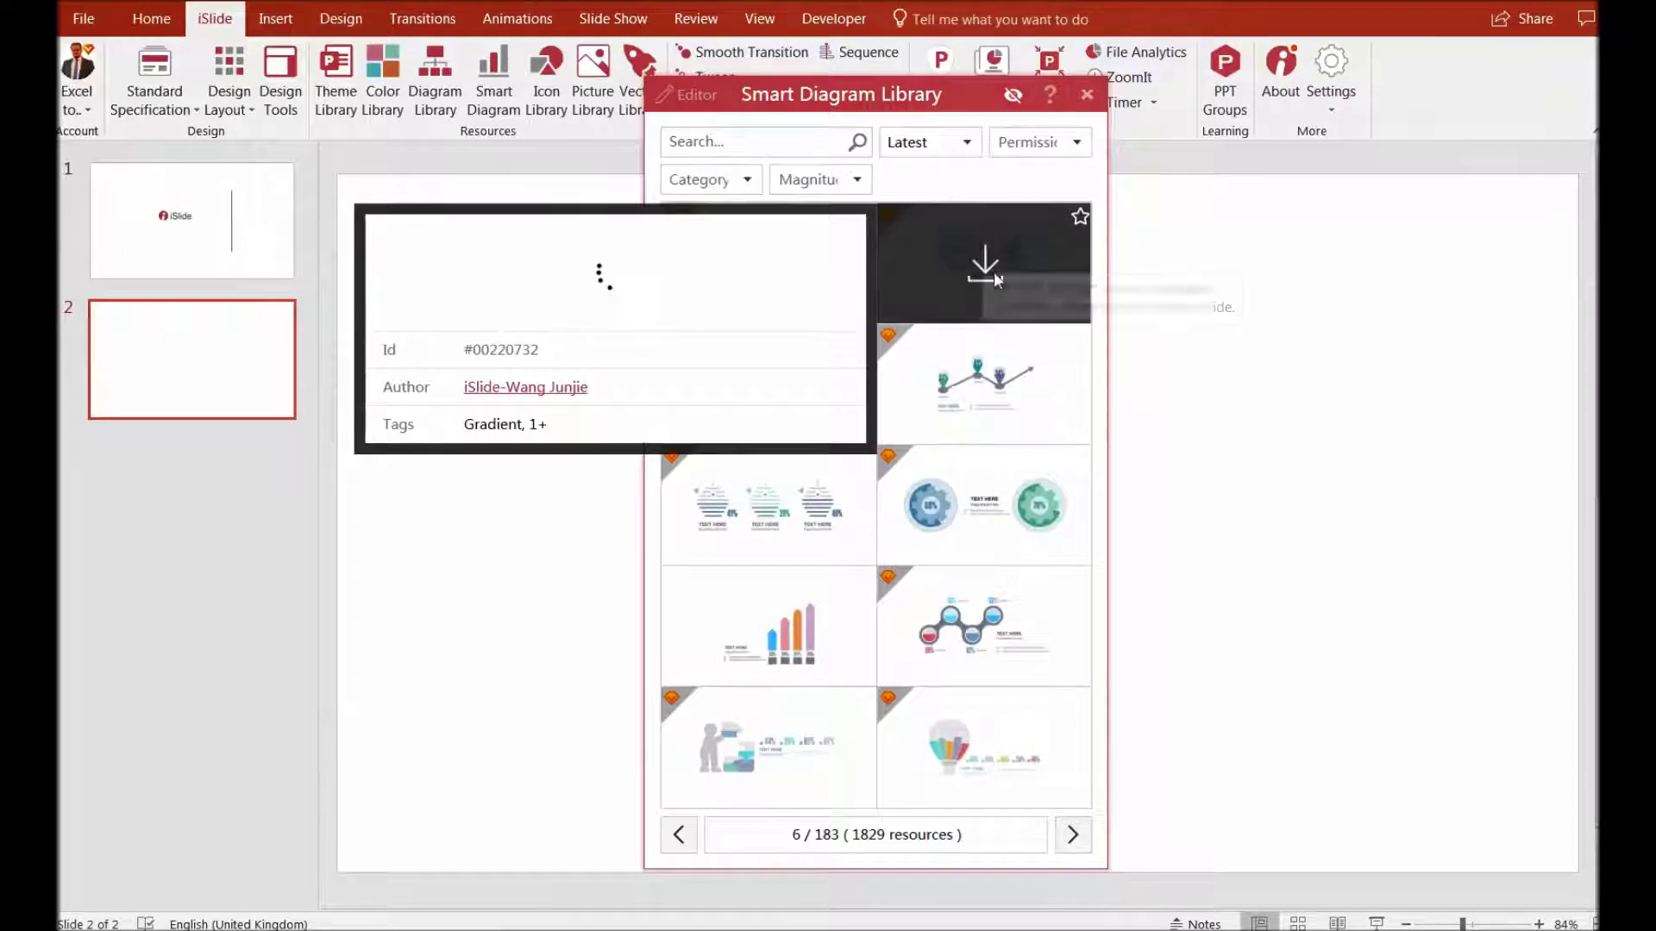
scroll(992, 274, "down", 1)
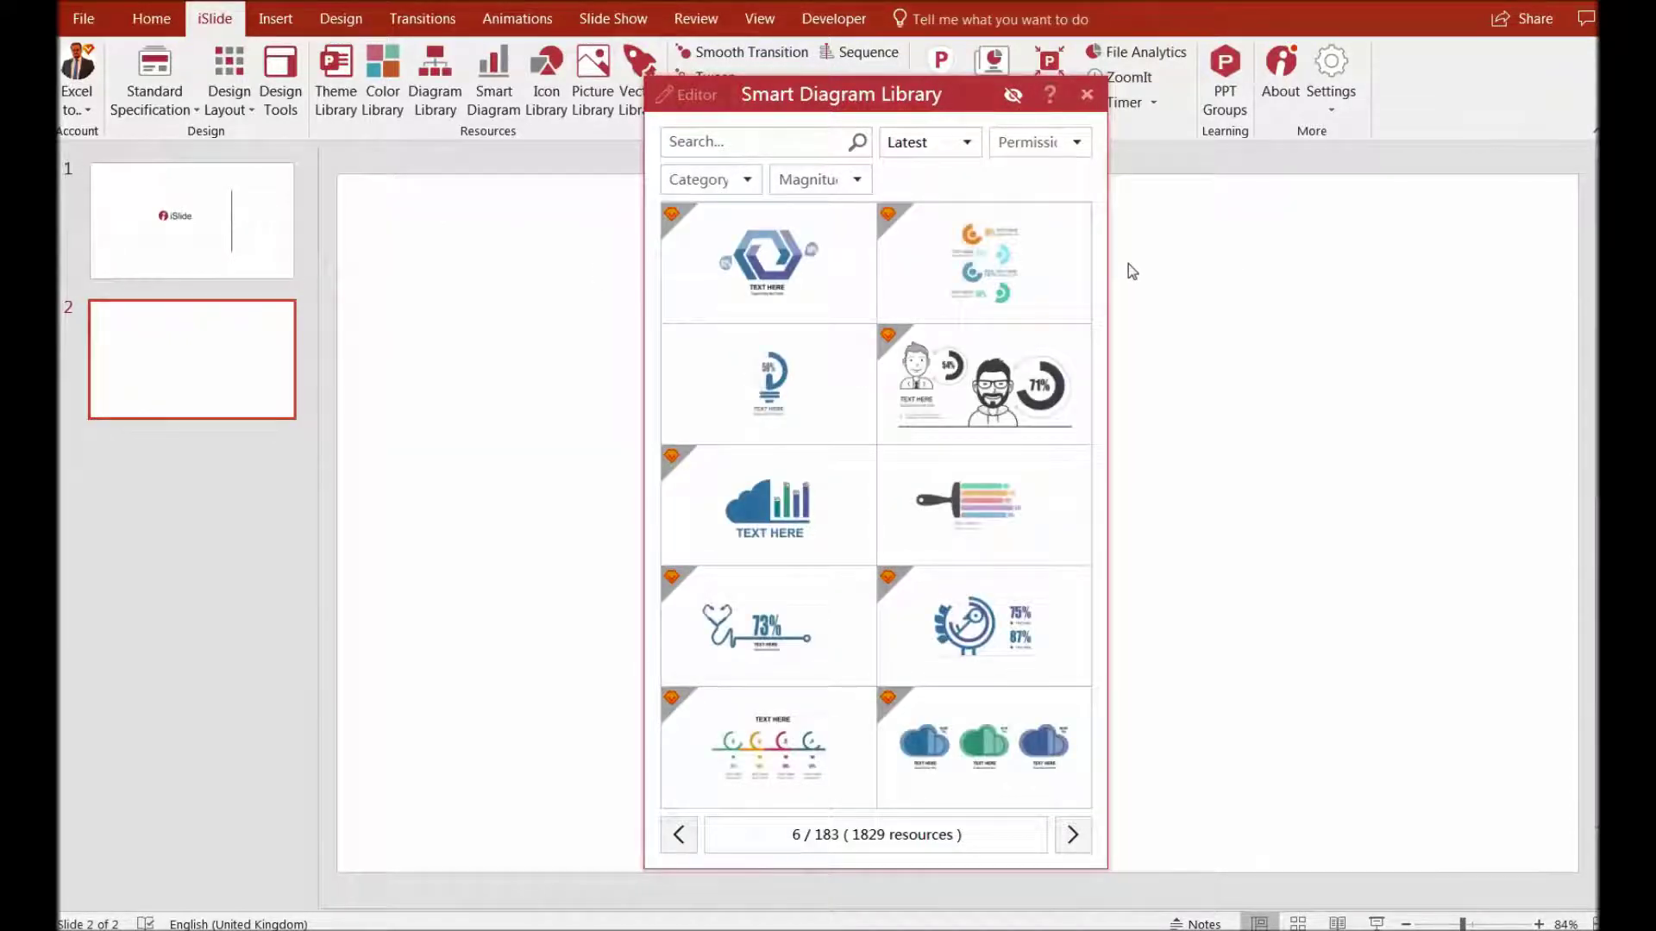
left_click(975, 252)
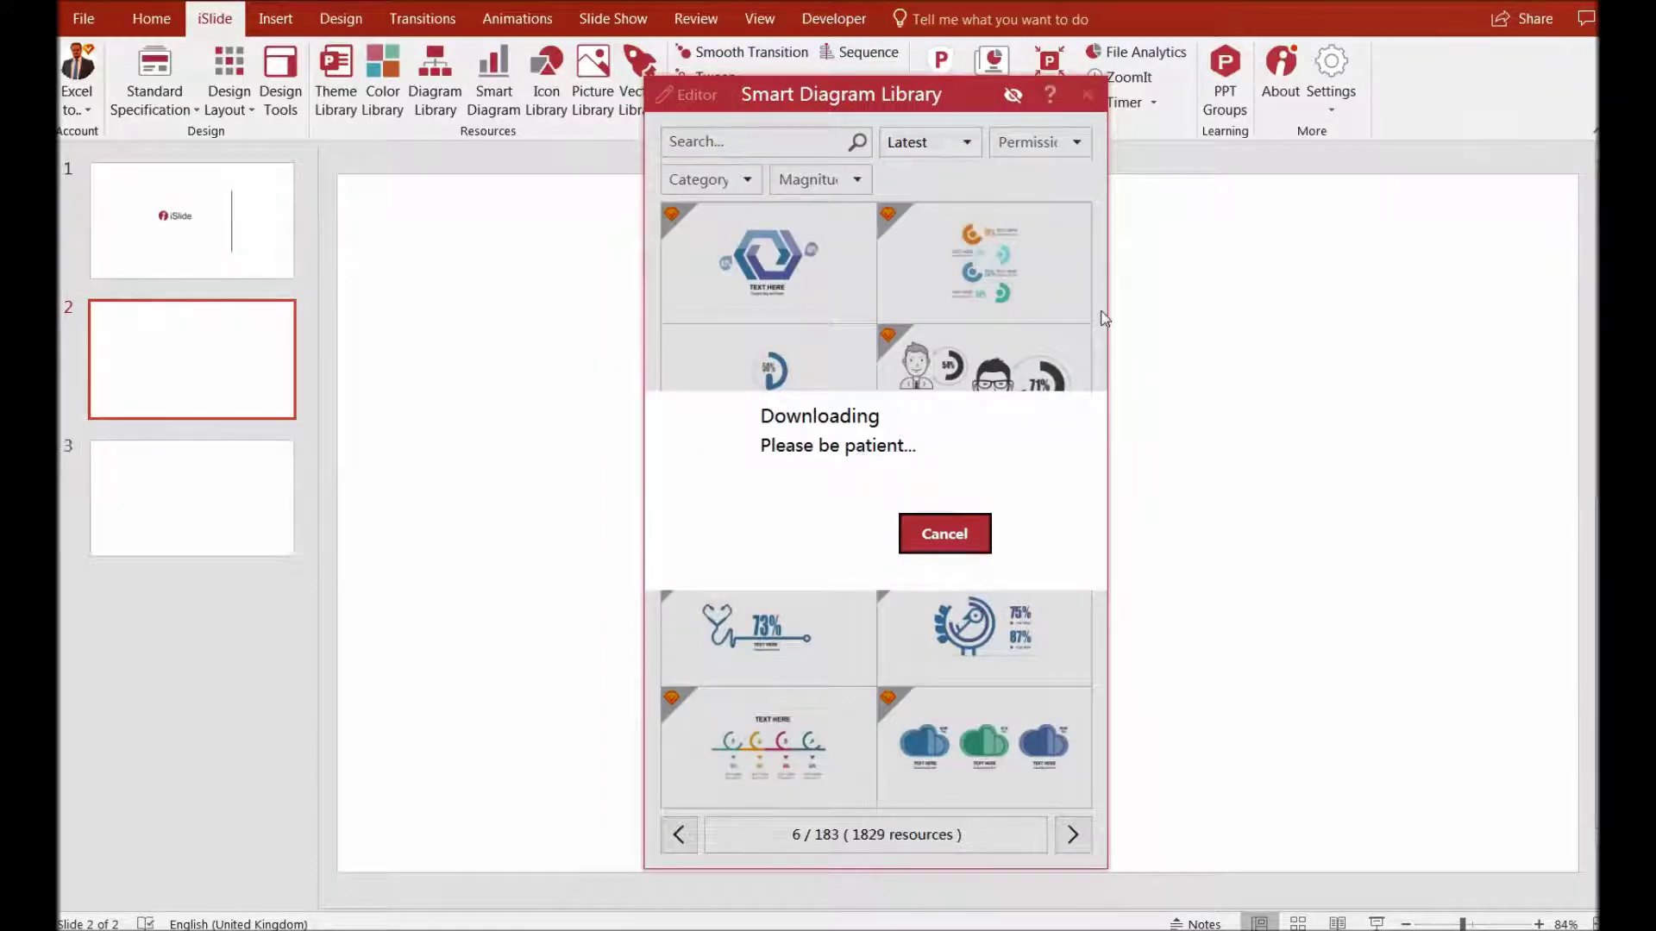
left_click(1087, 94)
Step: Open Edit Smart Diagram from the infographic group's context menu on slide 3
left_click(560, 437)
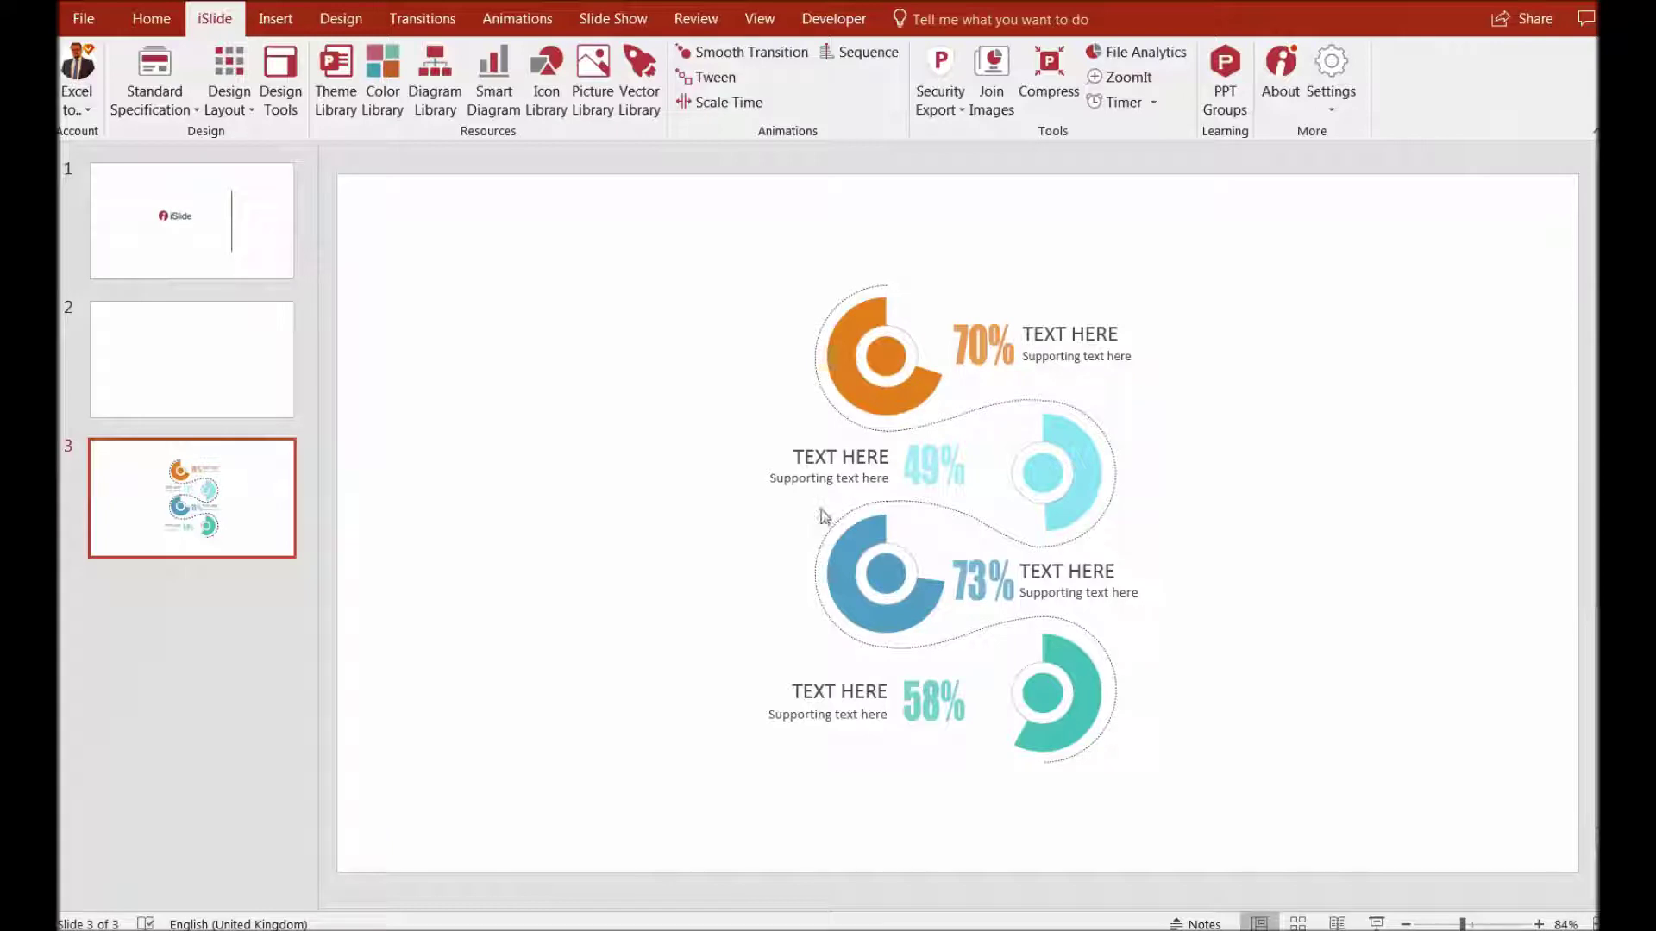
left_click(860, 434)
left_click(866, 478)
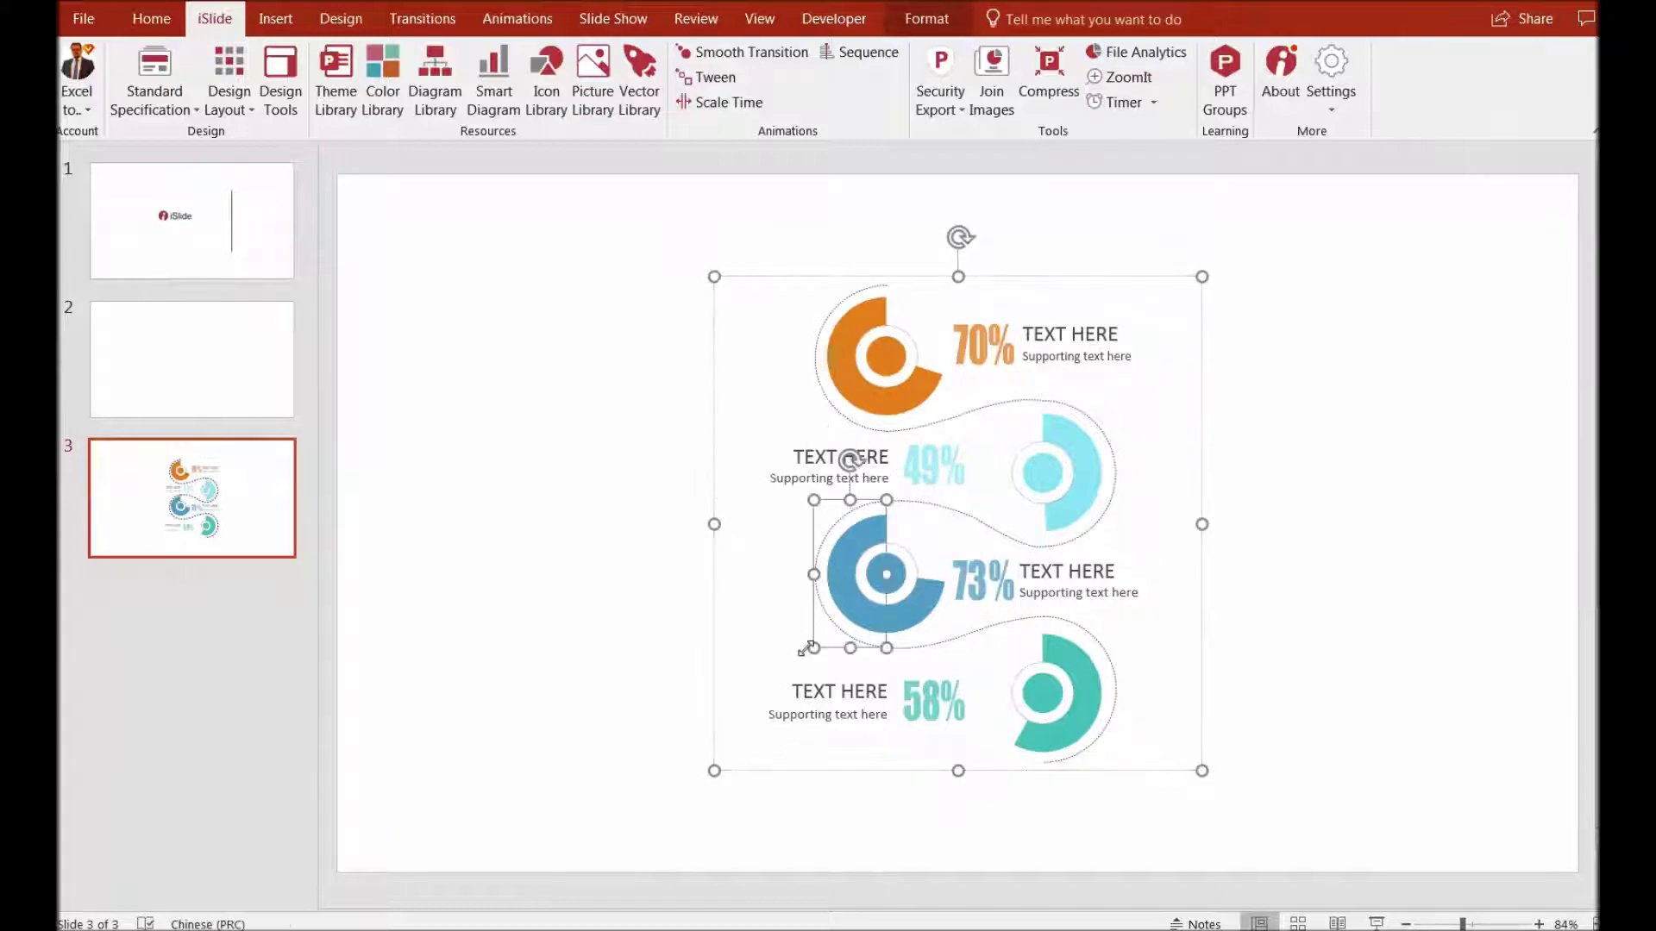
left_click(776, 619)
right_click(774, 613)
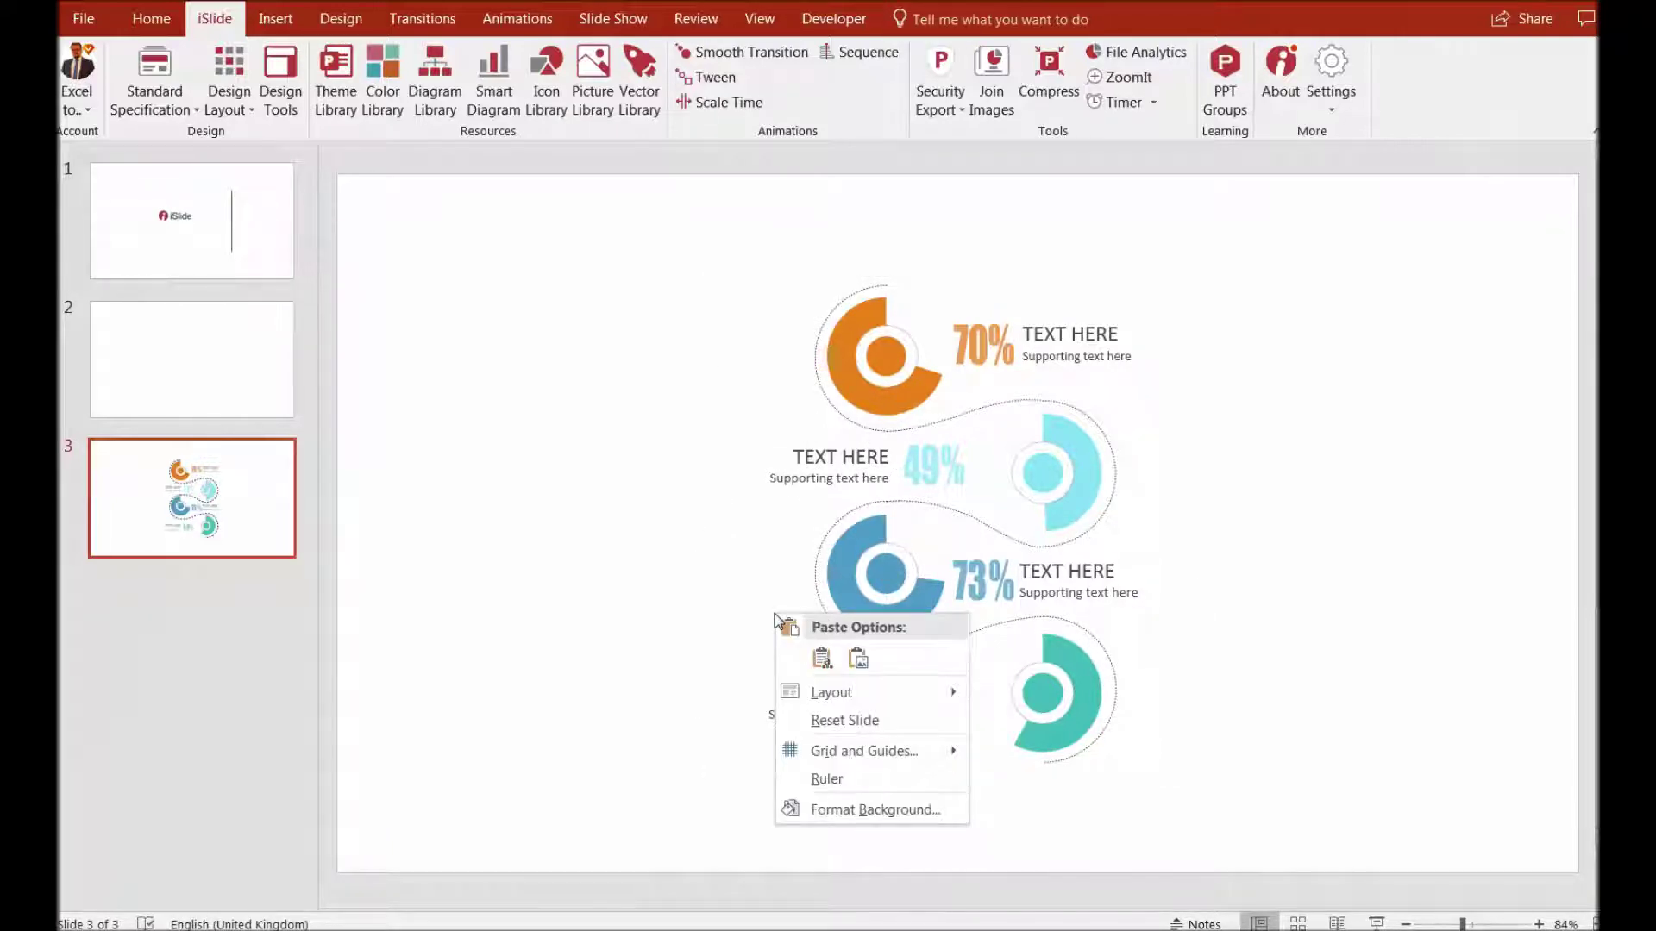
right_click(775, 541)
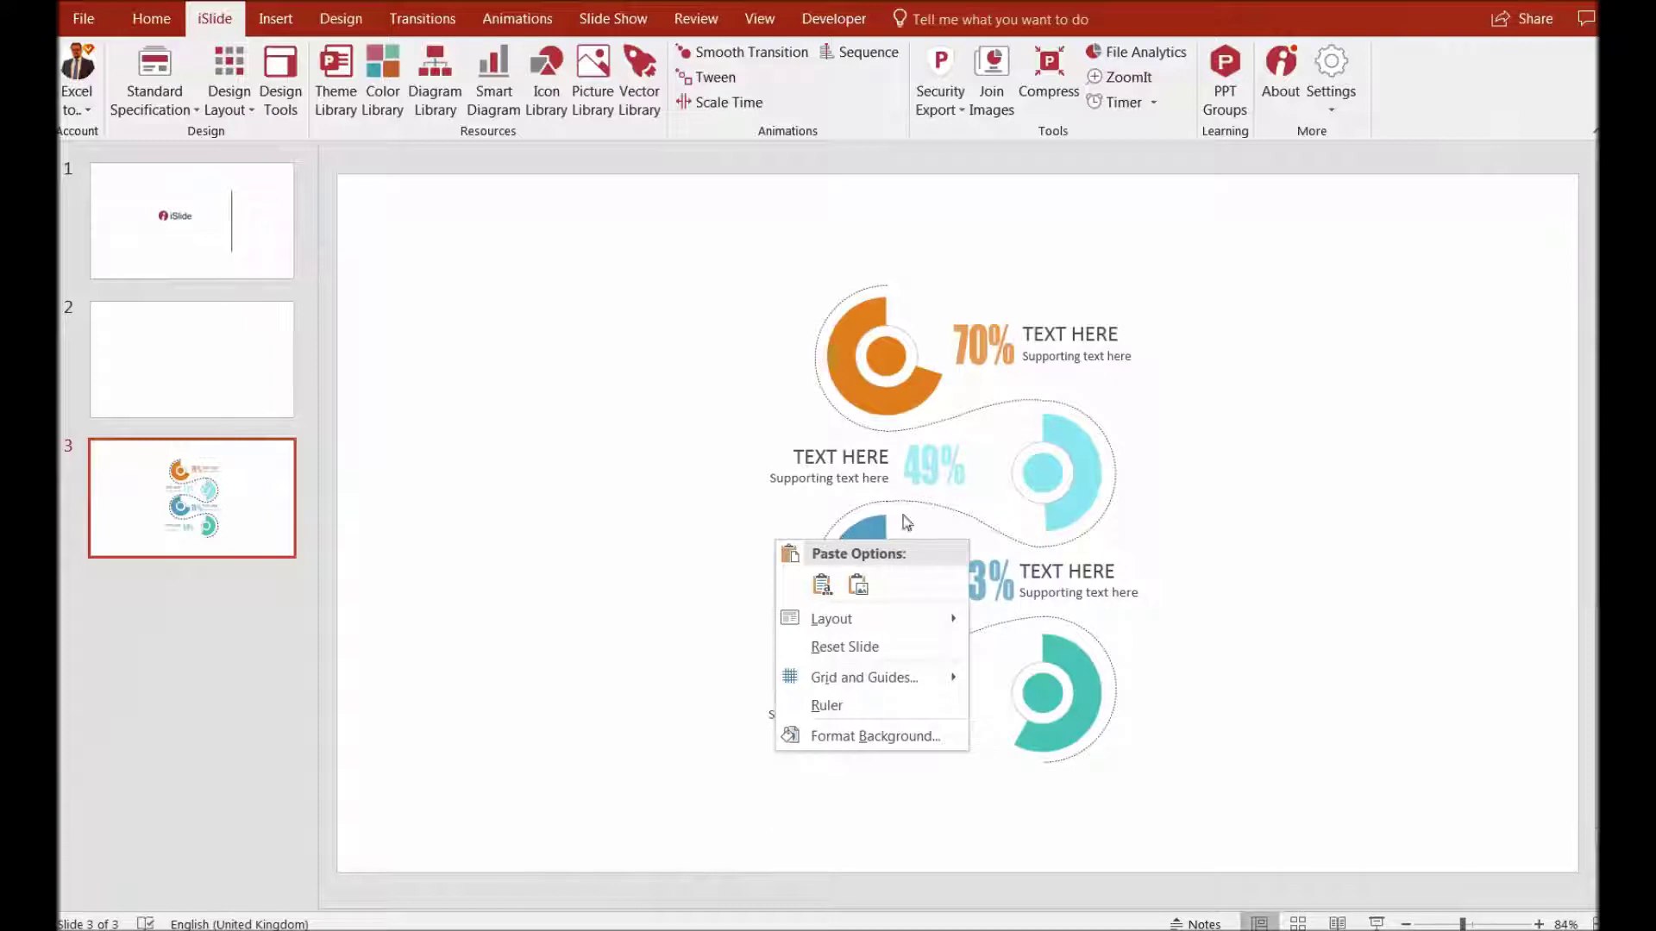
right_click(1059, 466)
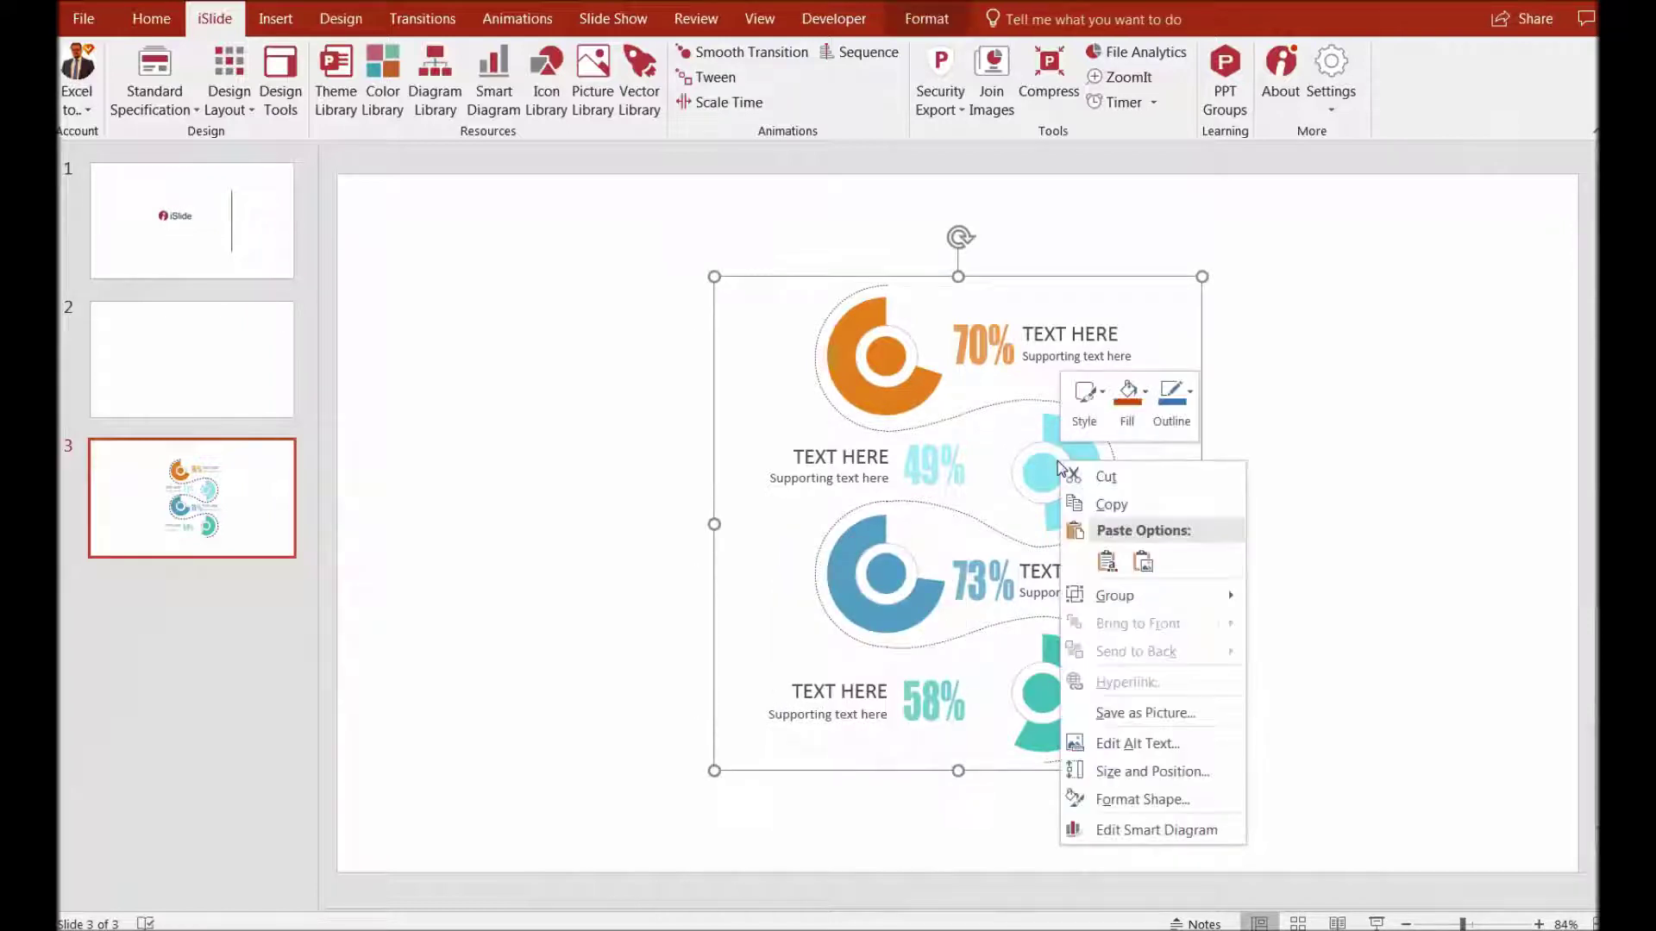
left_click(1154, 830)
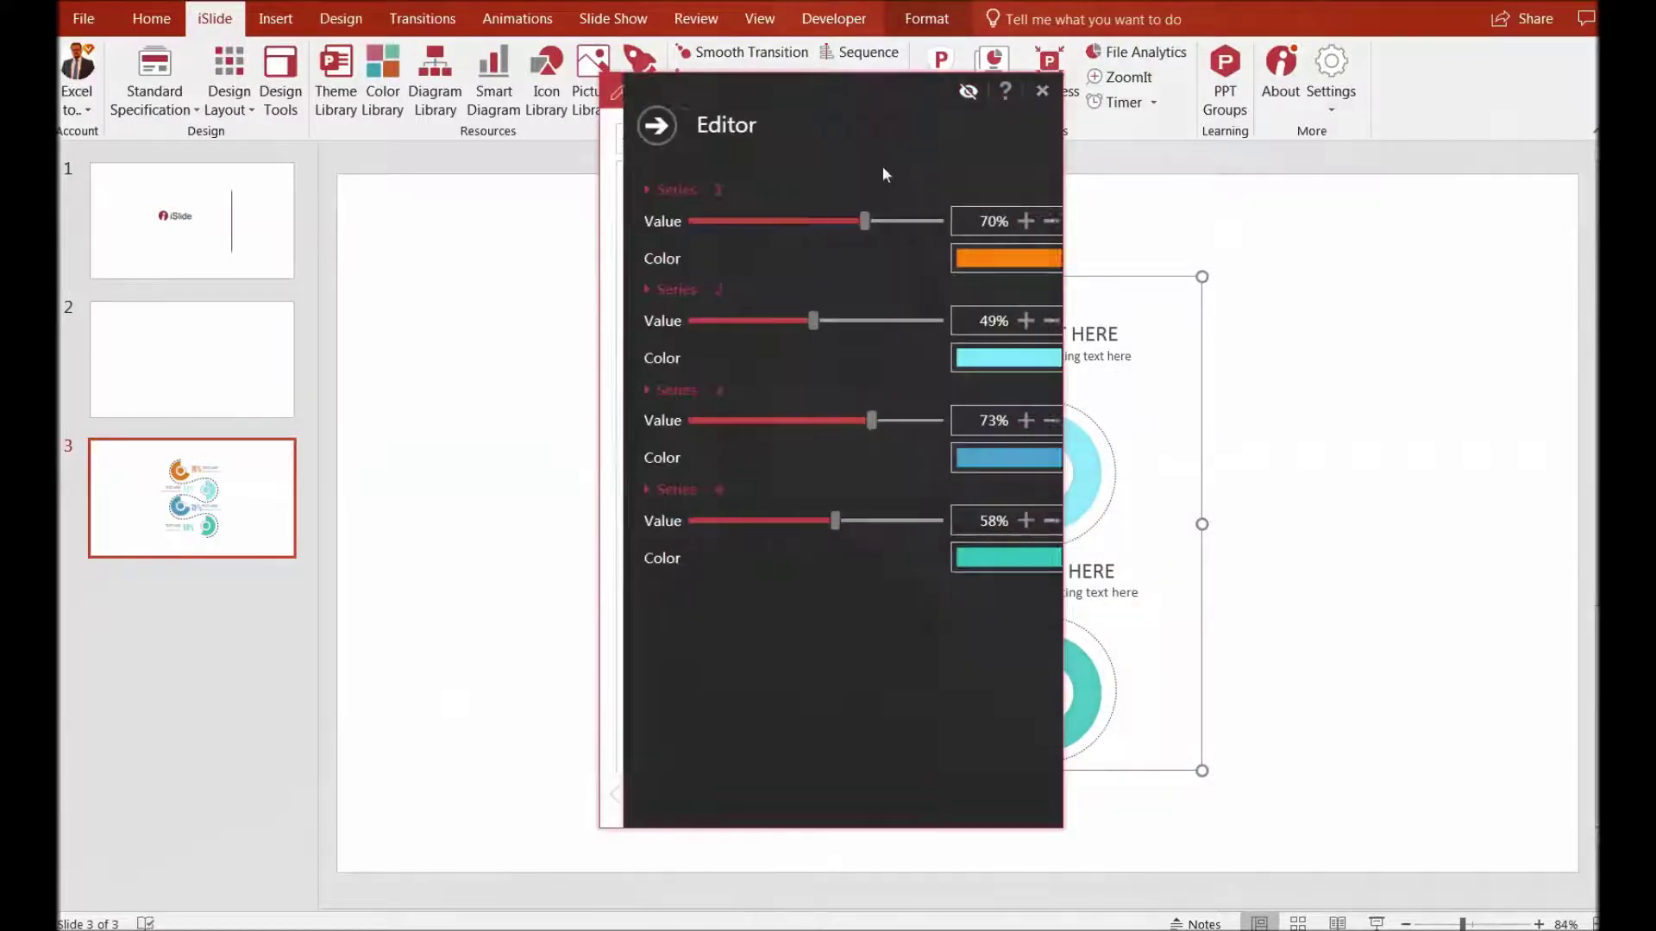
Step: Set the four series values to 37%, 80%, 34% and 90%
left_click_drag(786, 90, 337, 115)
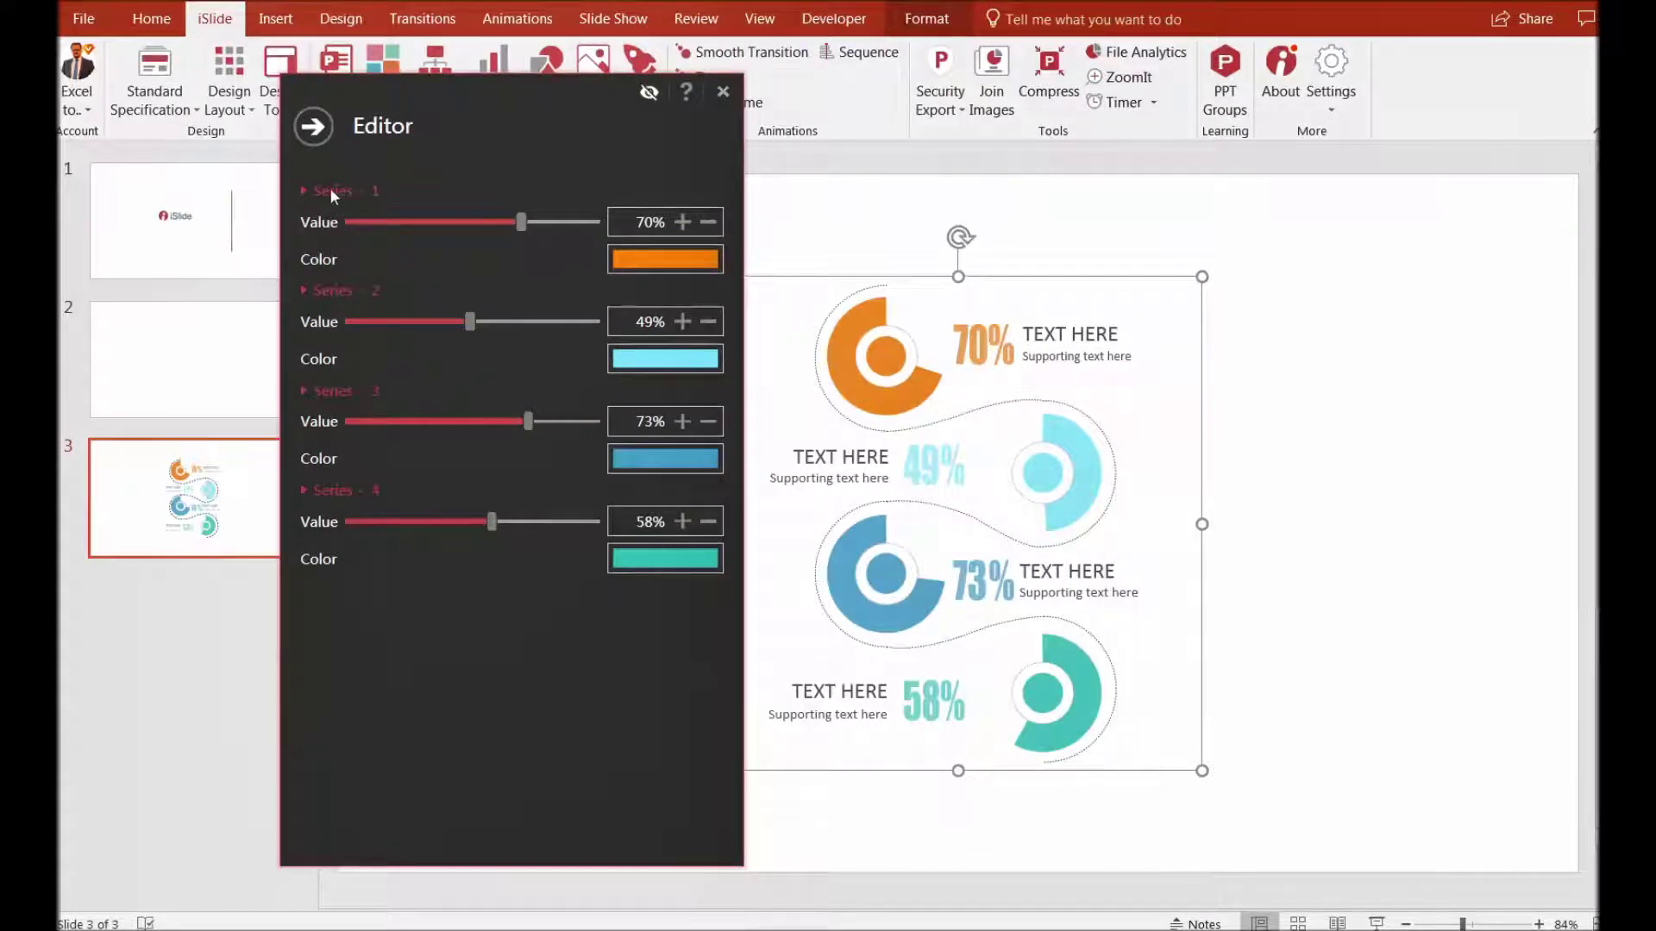
left_click_drag(515, 225, 440, 224)
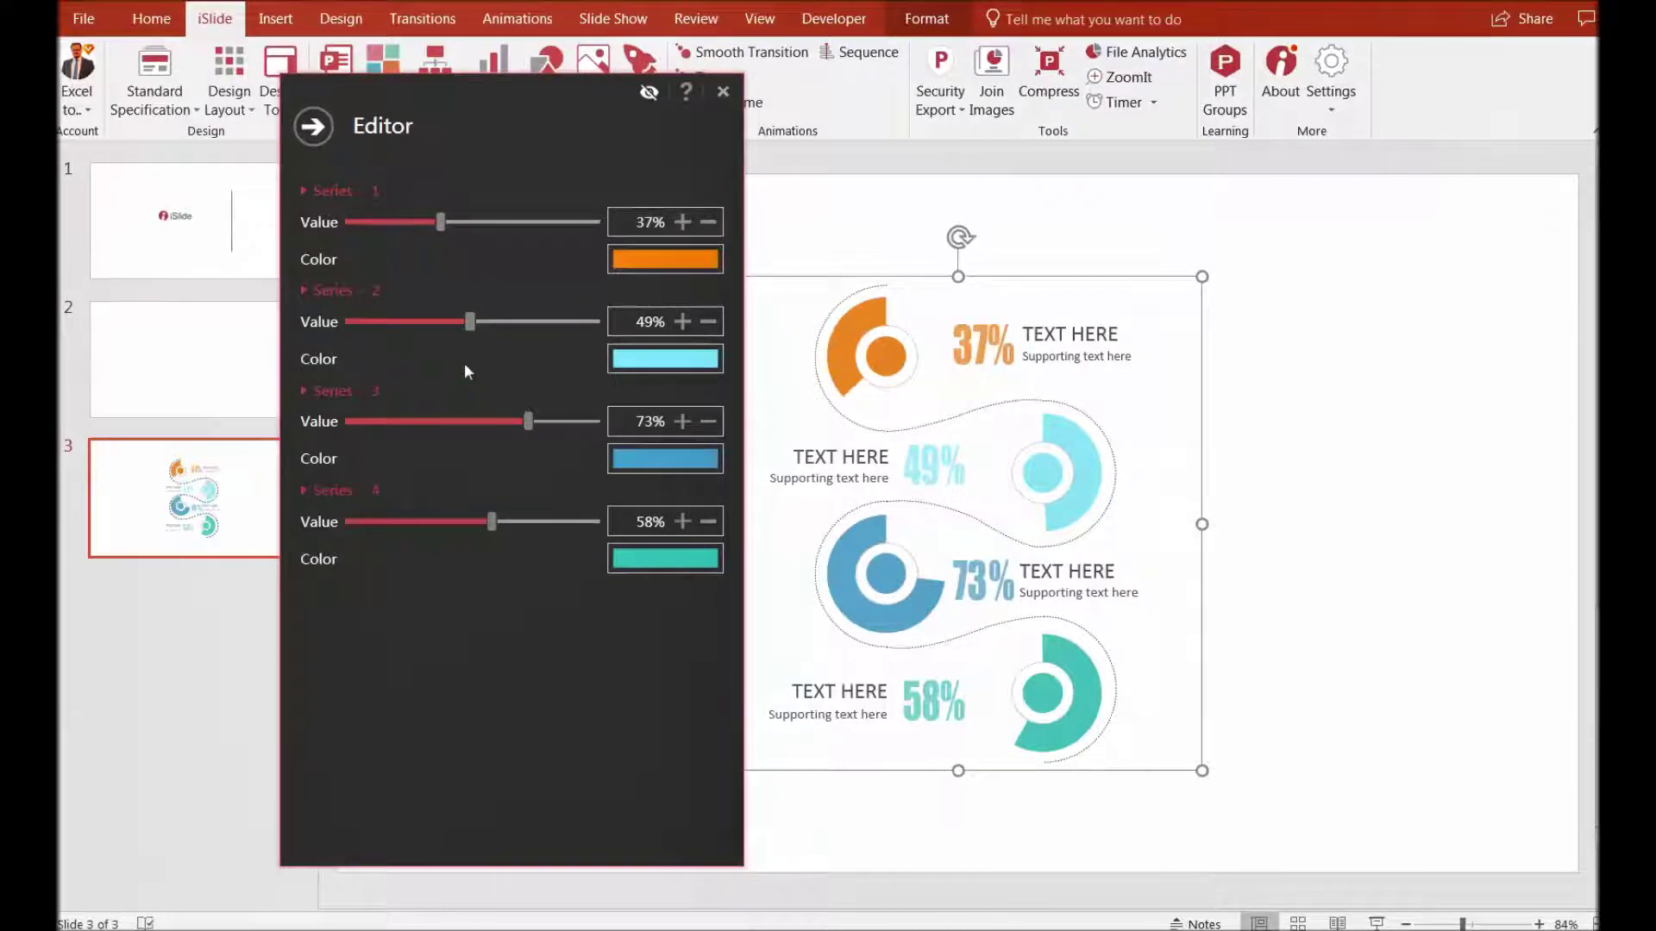
left_click_drag(469, 322, 543, 322)
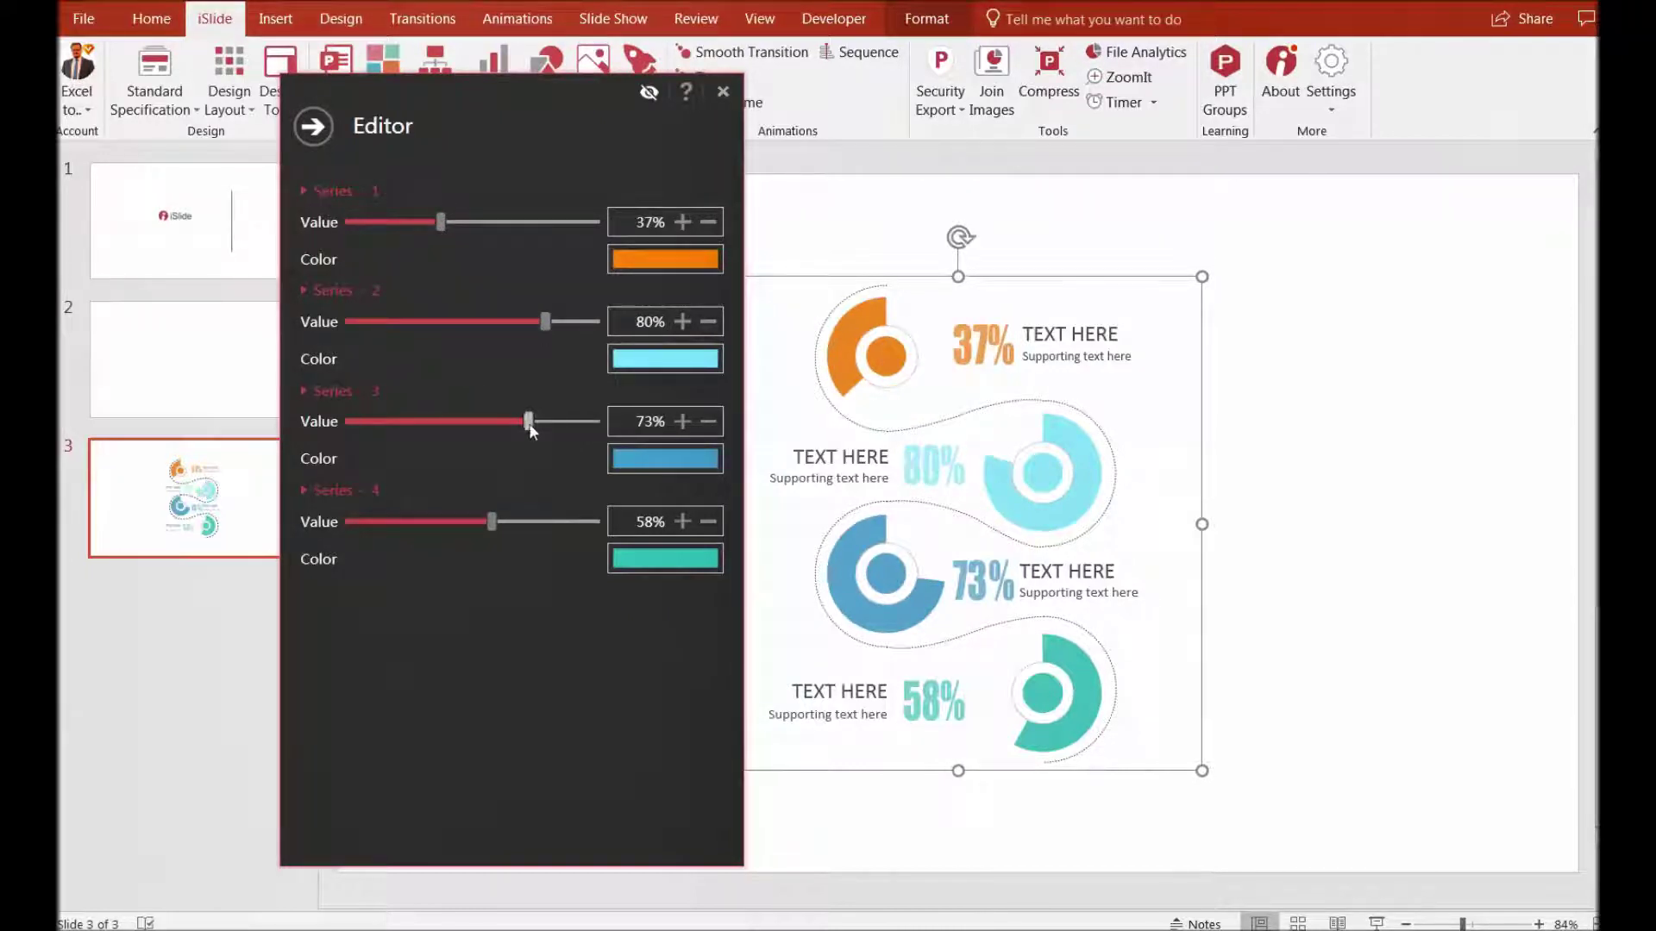
left_click_drag(529, 422, 433, 422)
left_click_drag(492, 522, 570, 530)
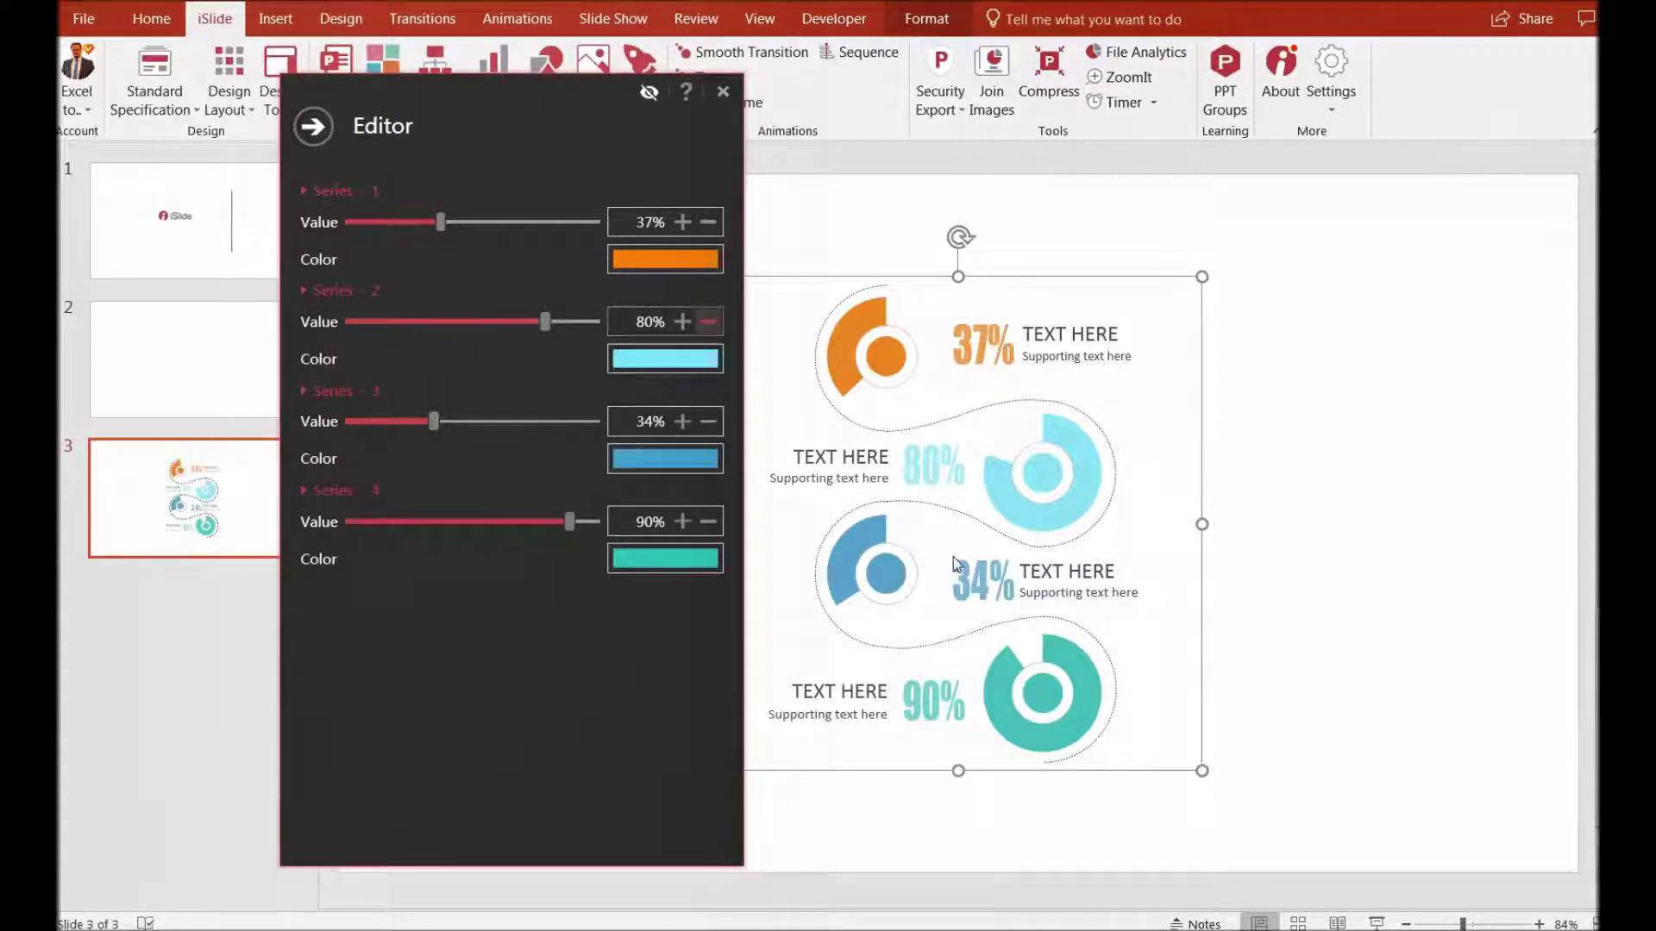
Step: Recolour series 1–3 brown, orange and light blue, then close the editor
left_click(668, 264)
left_click(729, 423)
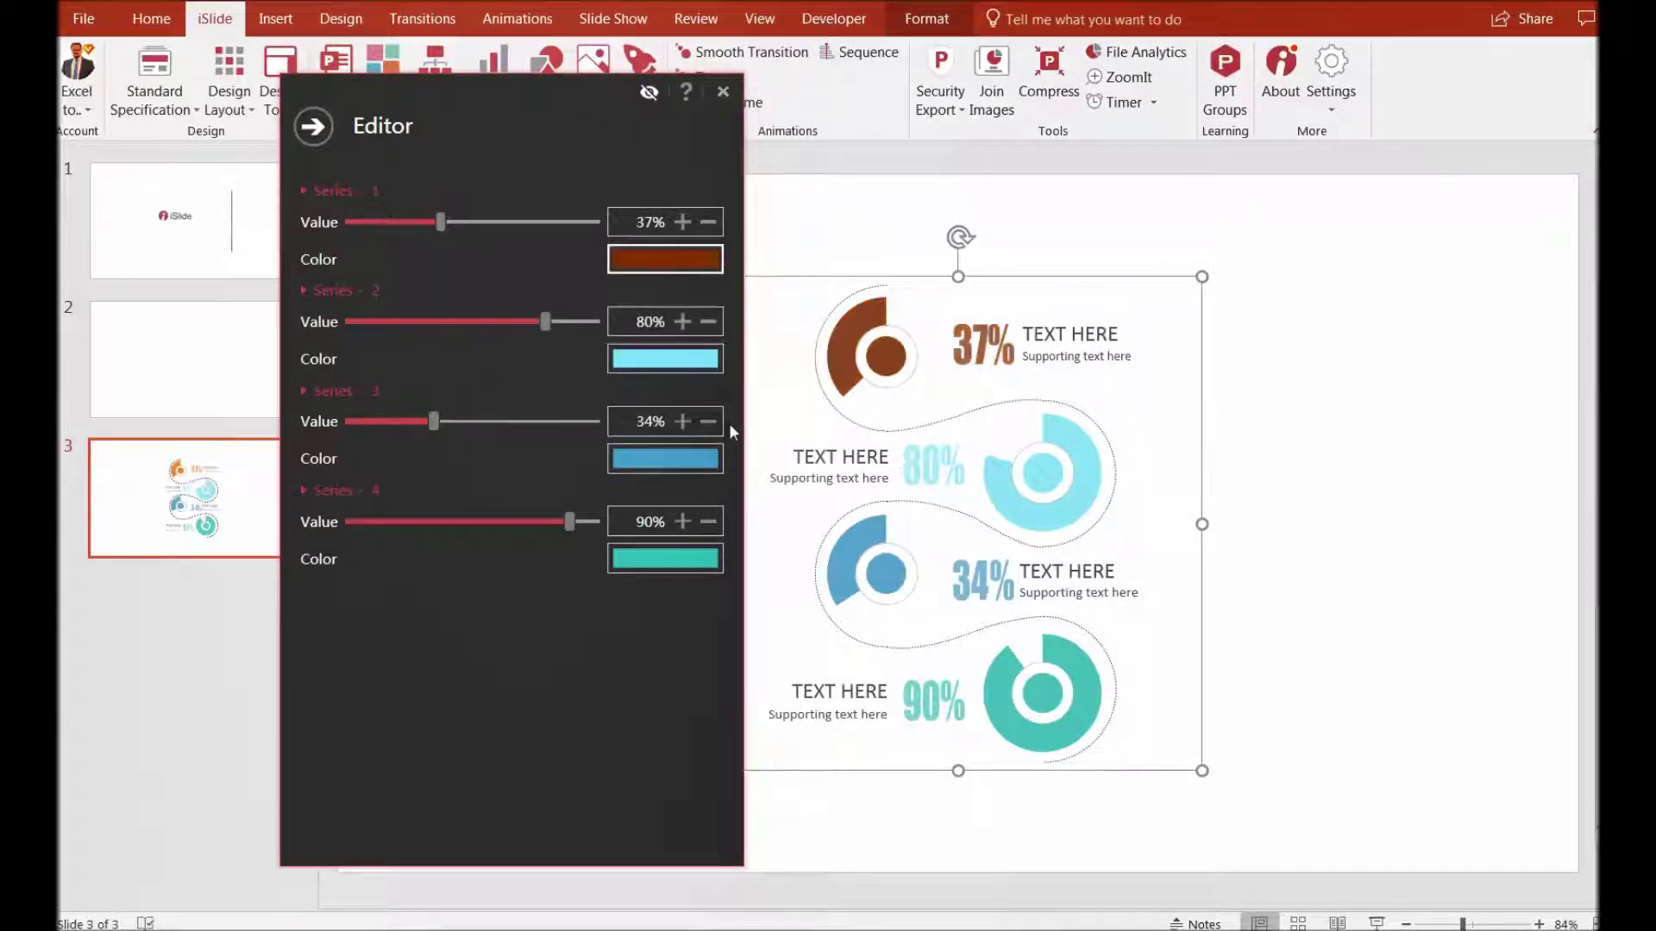
left_click(685, 362)
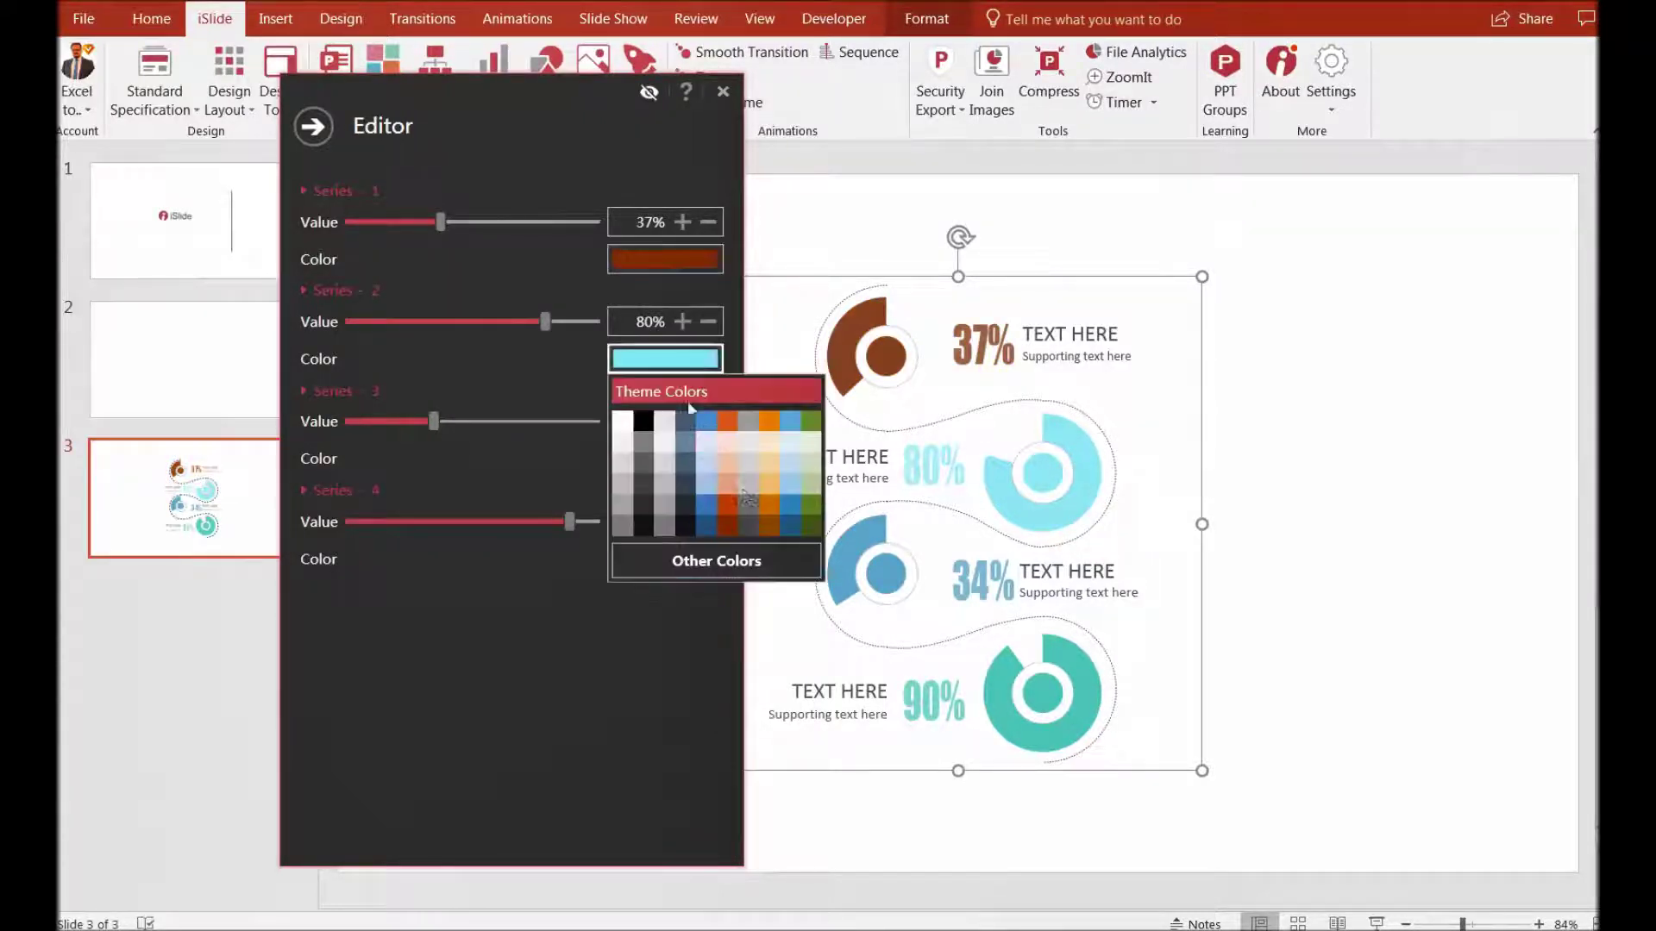
left_click(766, 423)
left_click(664, 461)
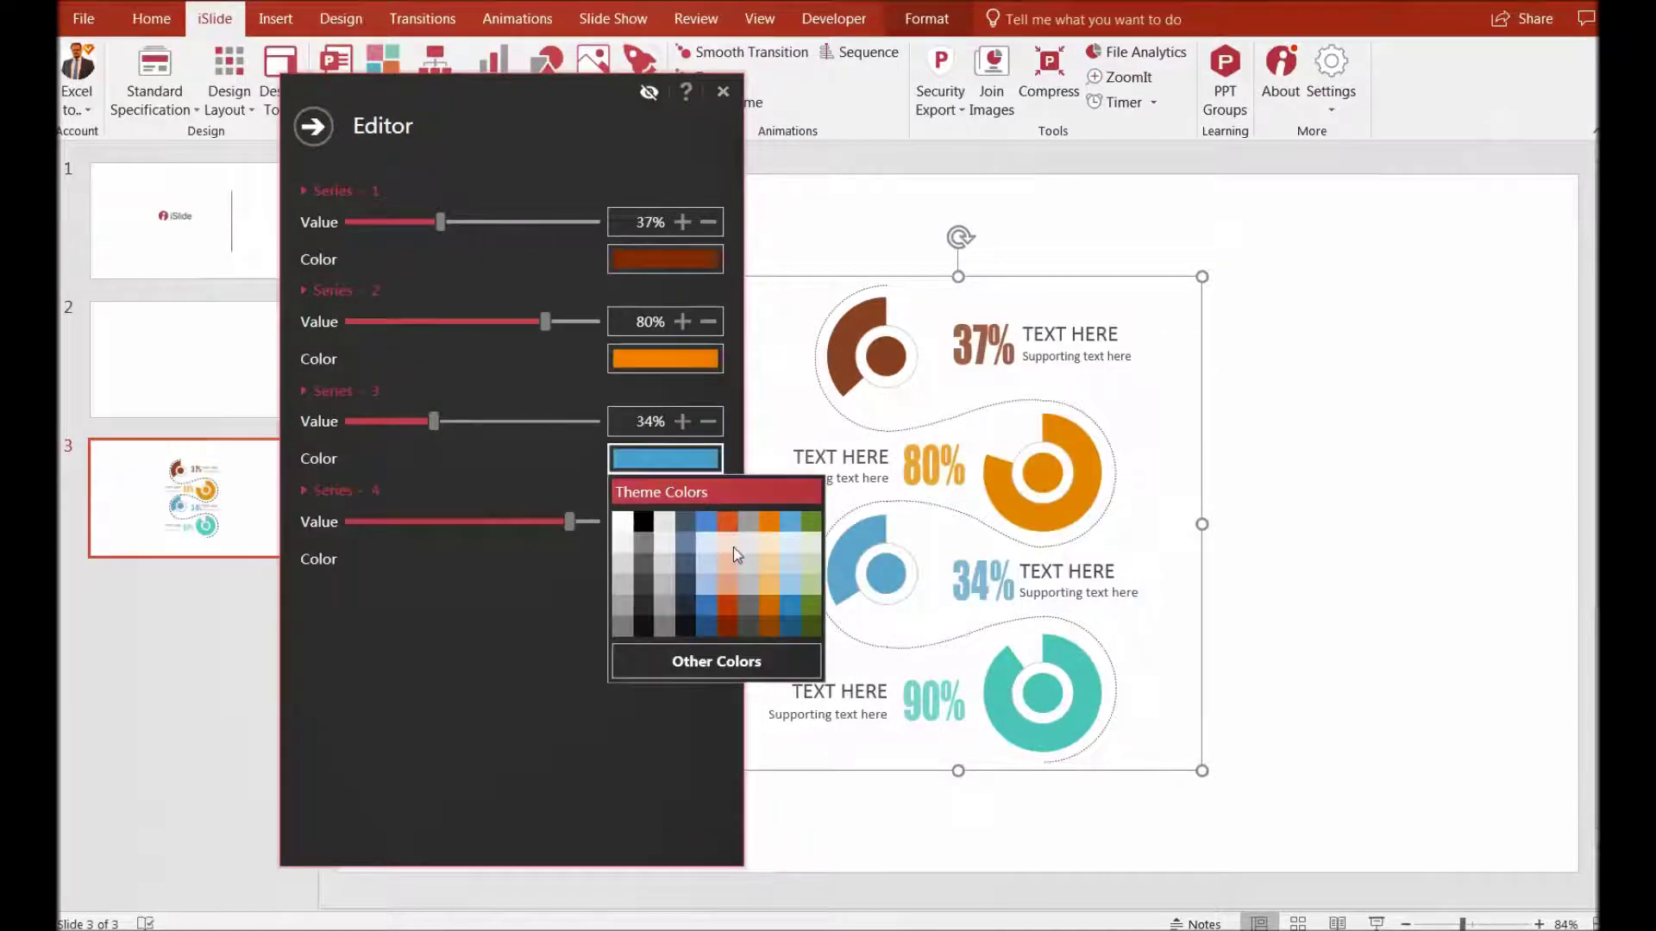
left_click(790, 593)
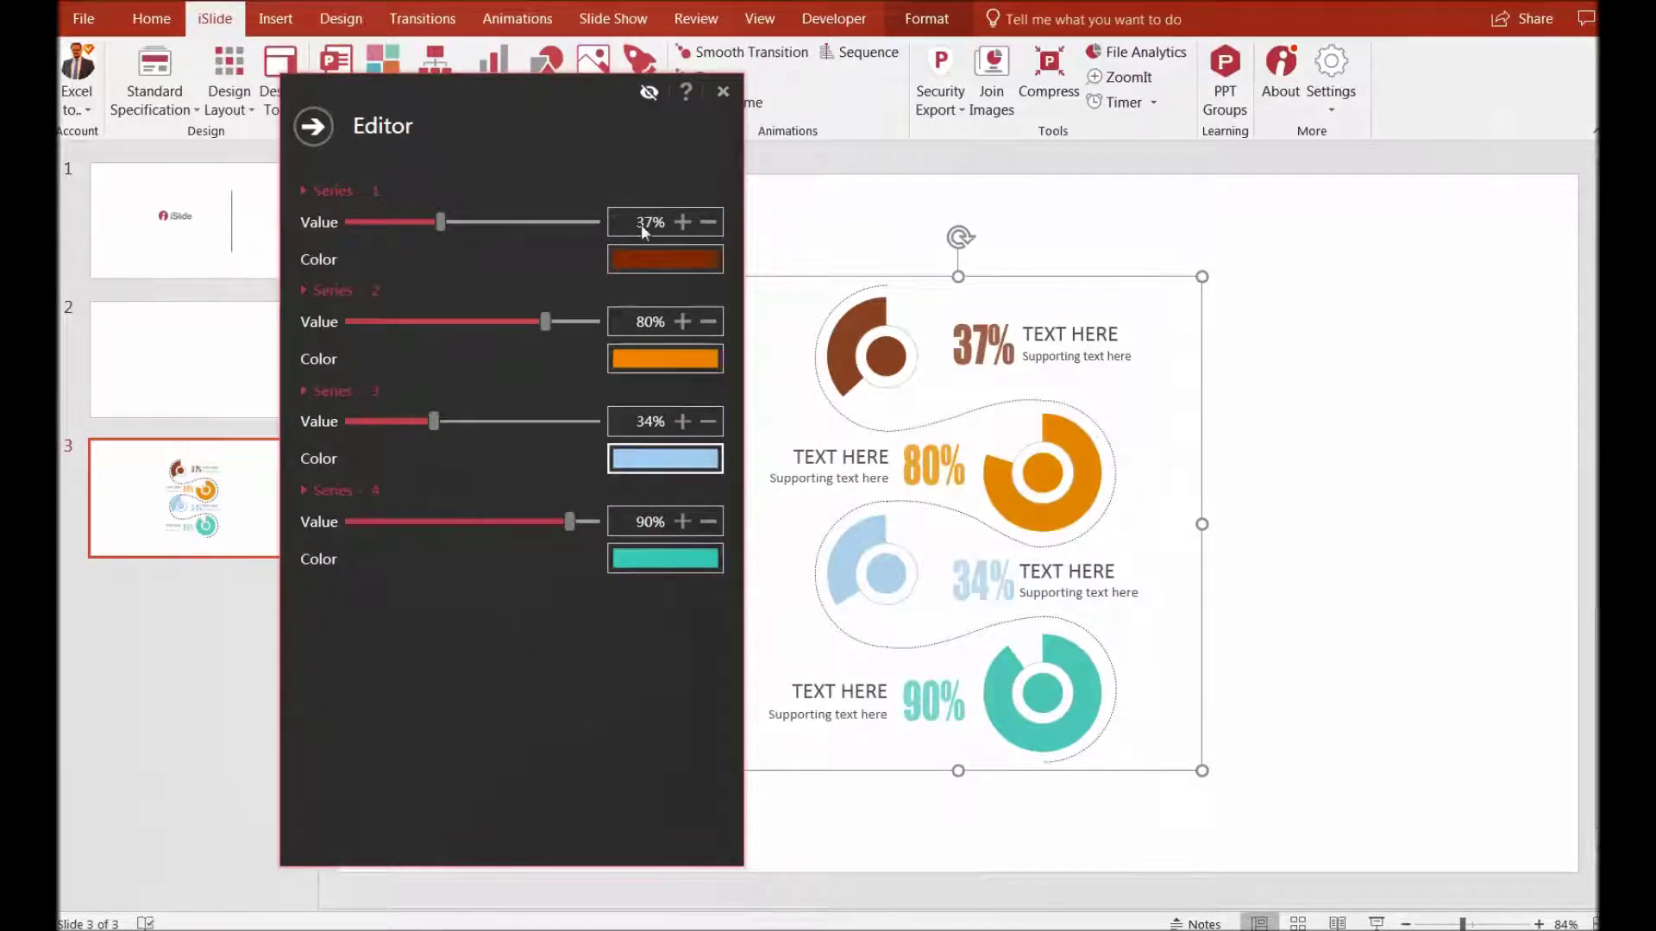
left_click(722, 93)
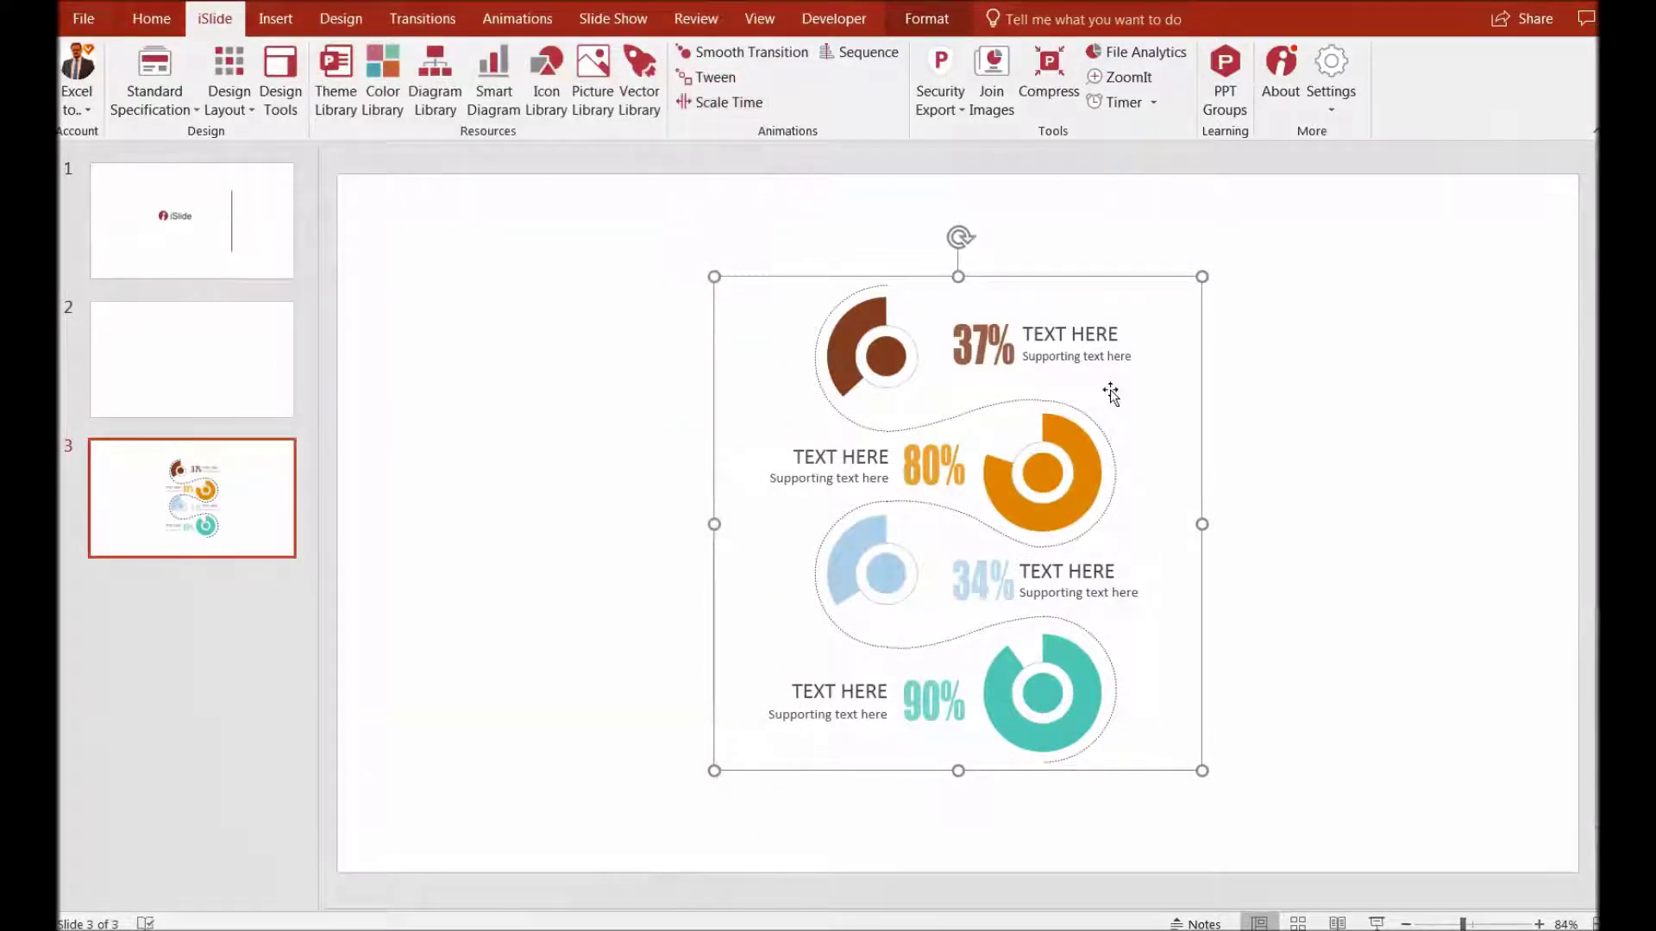
Step: Replace the TEXT HERE titles beside 37% and 80% with 'Water' and 'Milk'
left_click(638, 517)
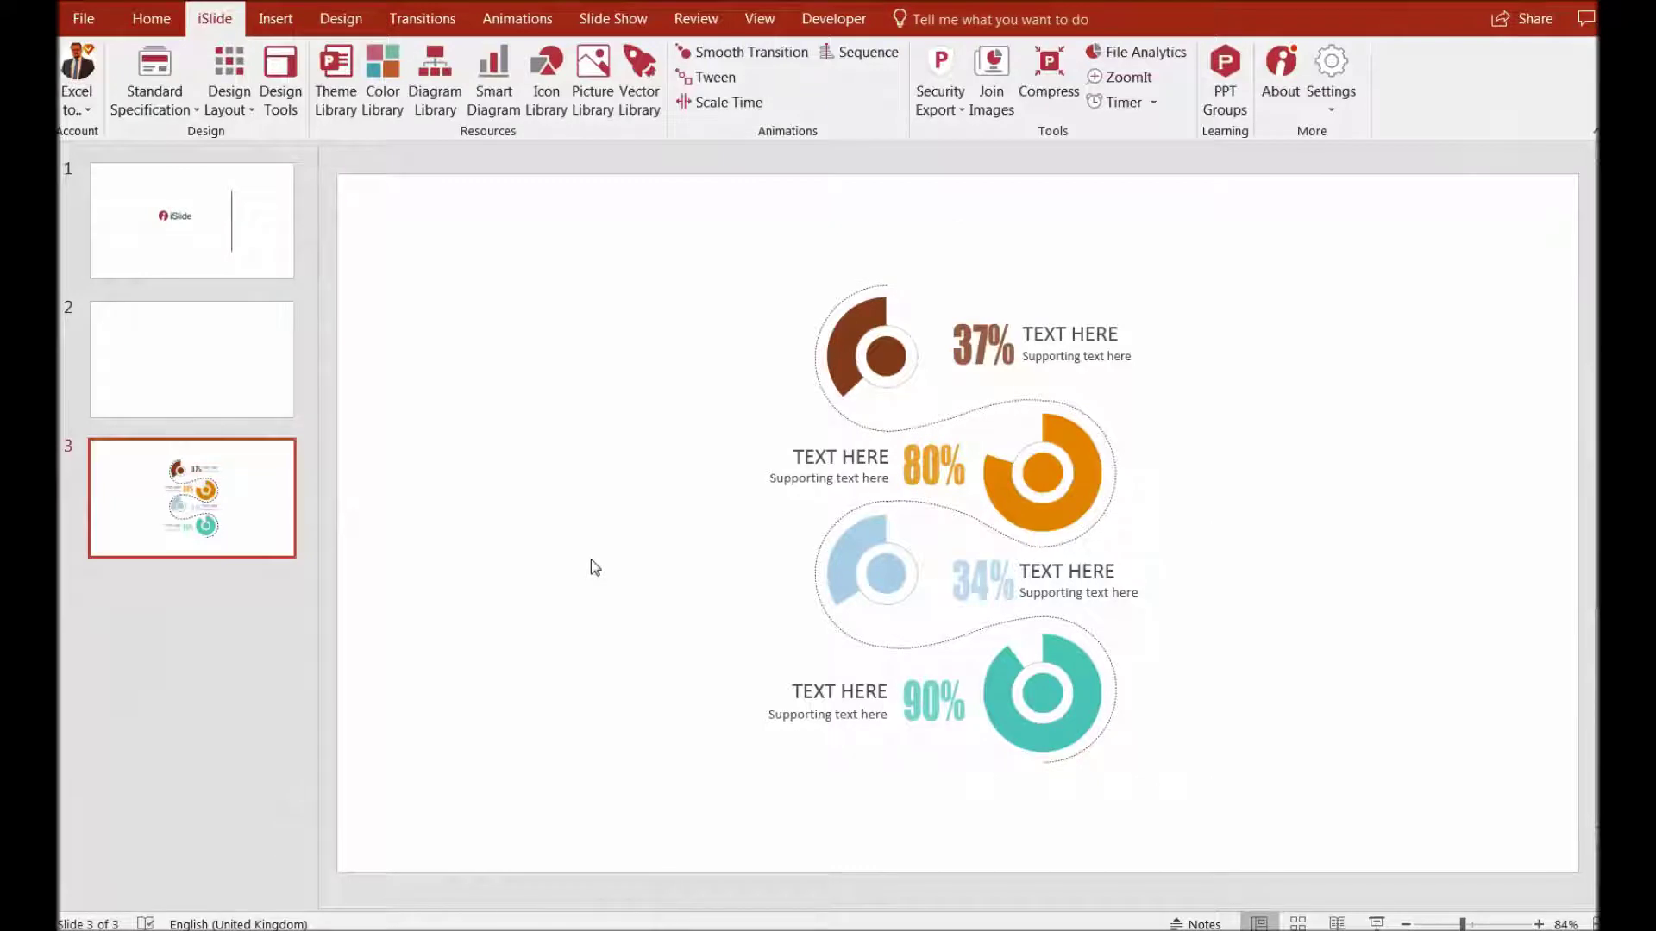
left_click(1034, 335)
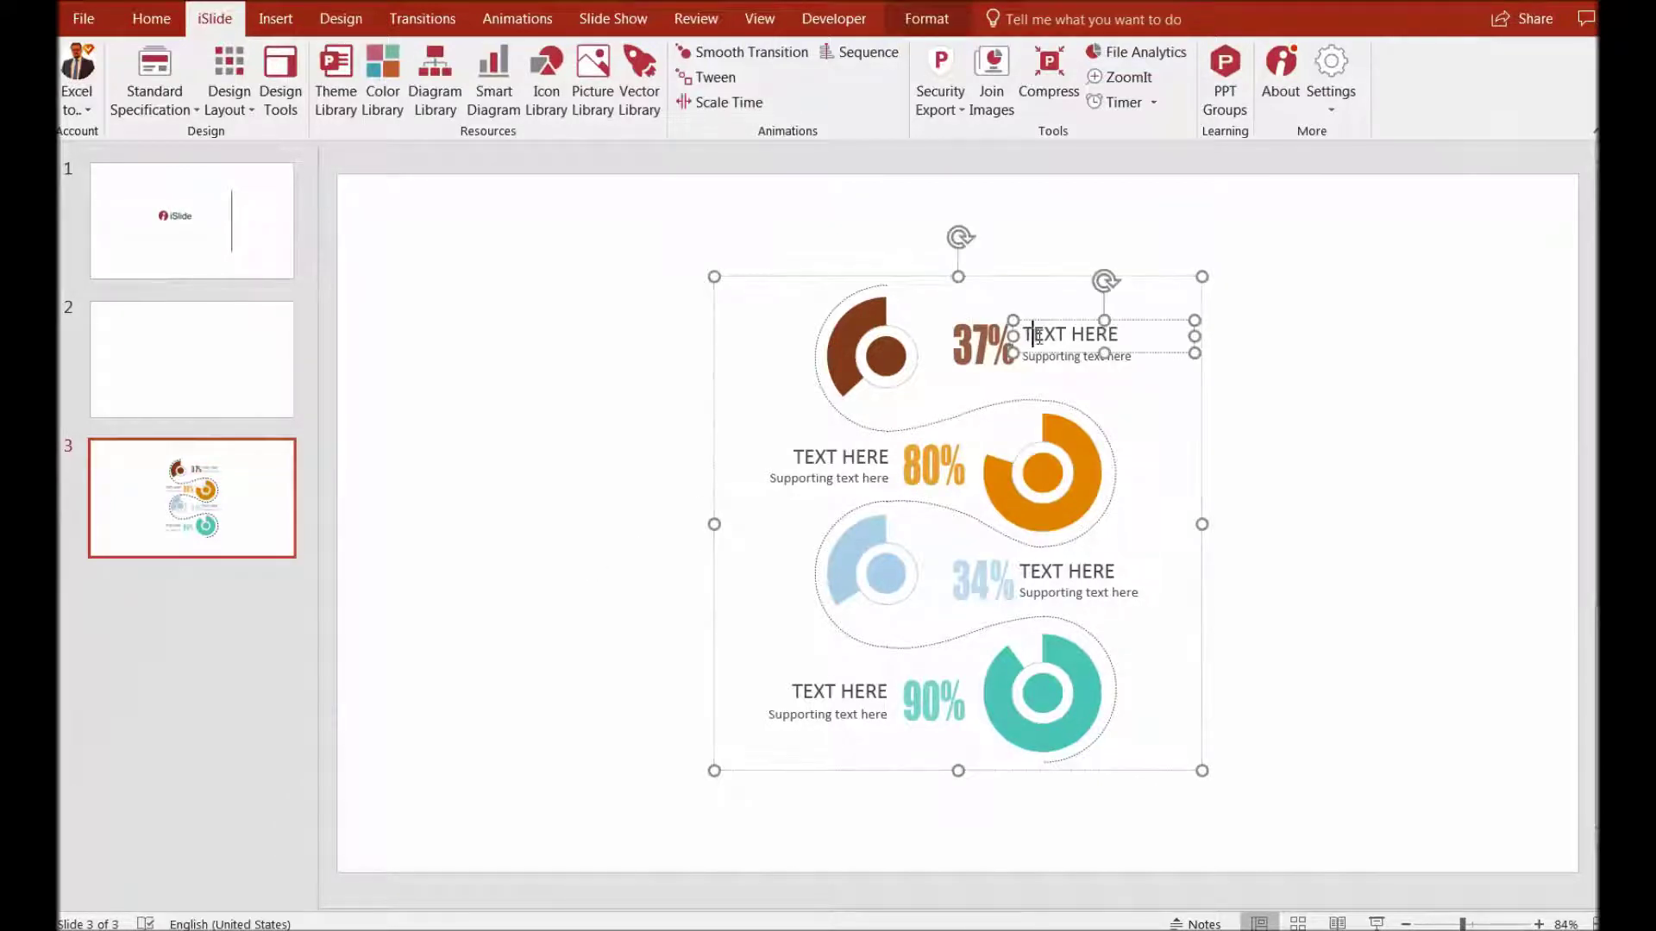
triple_click(1038, 336)
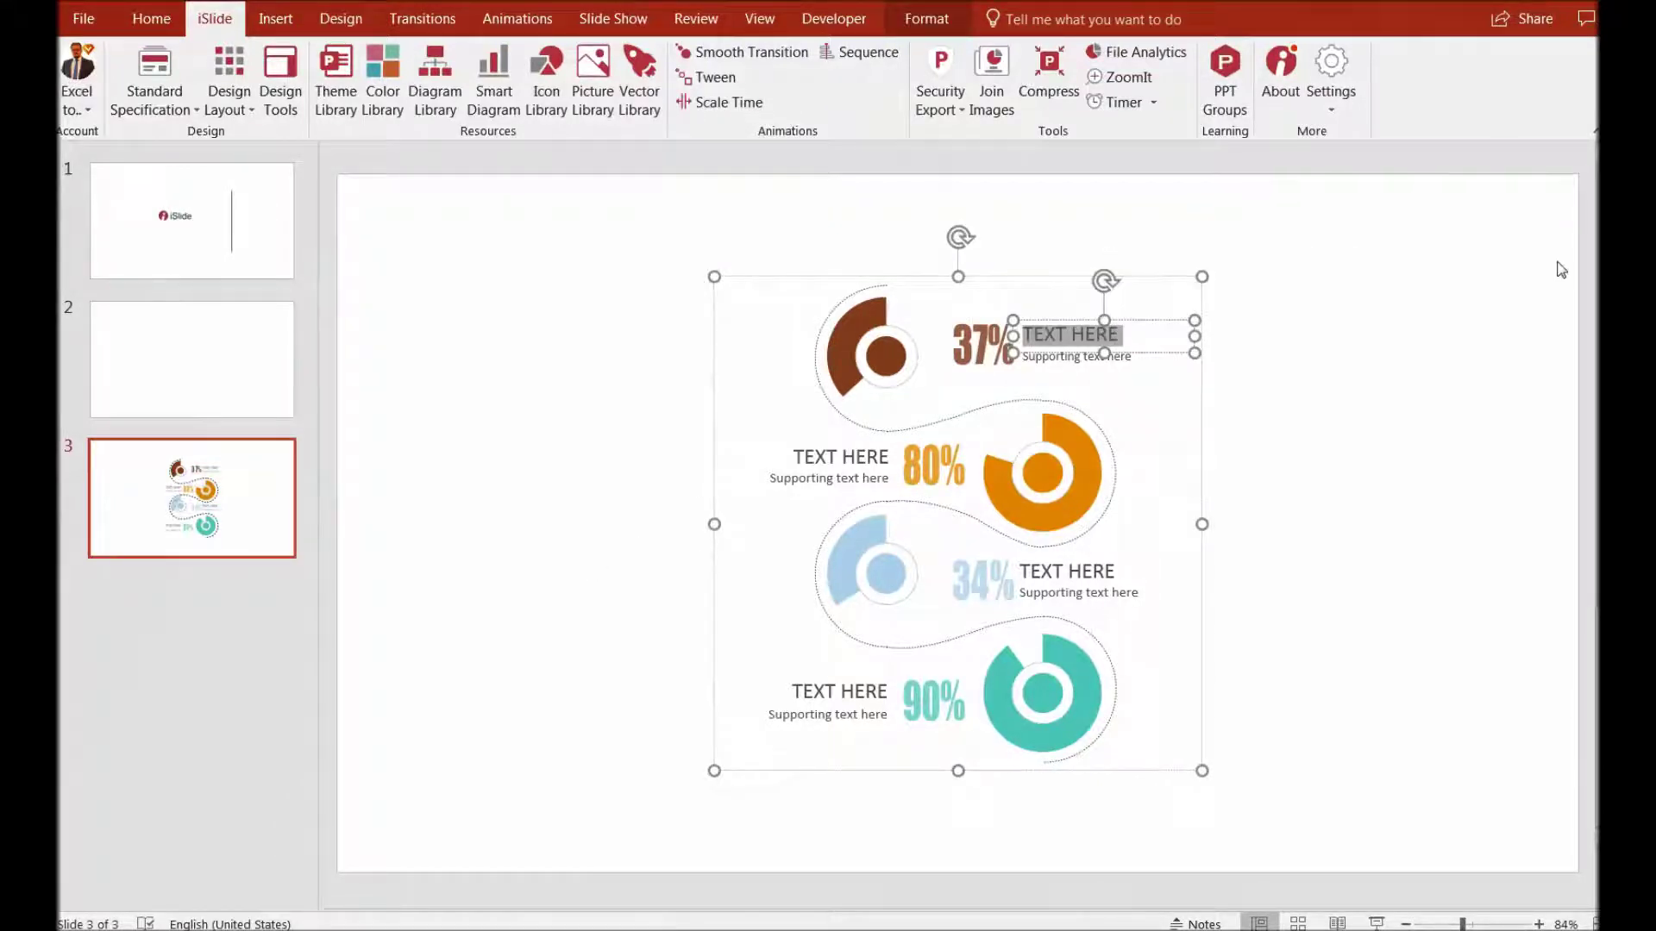
type("Water")
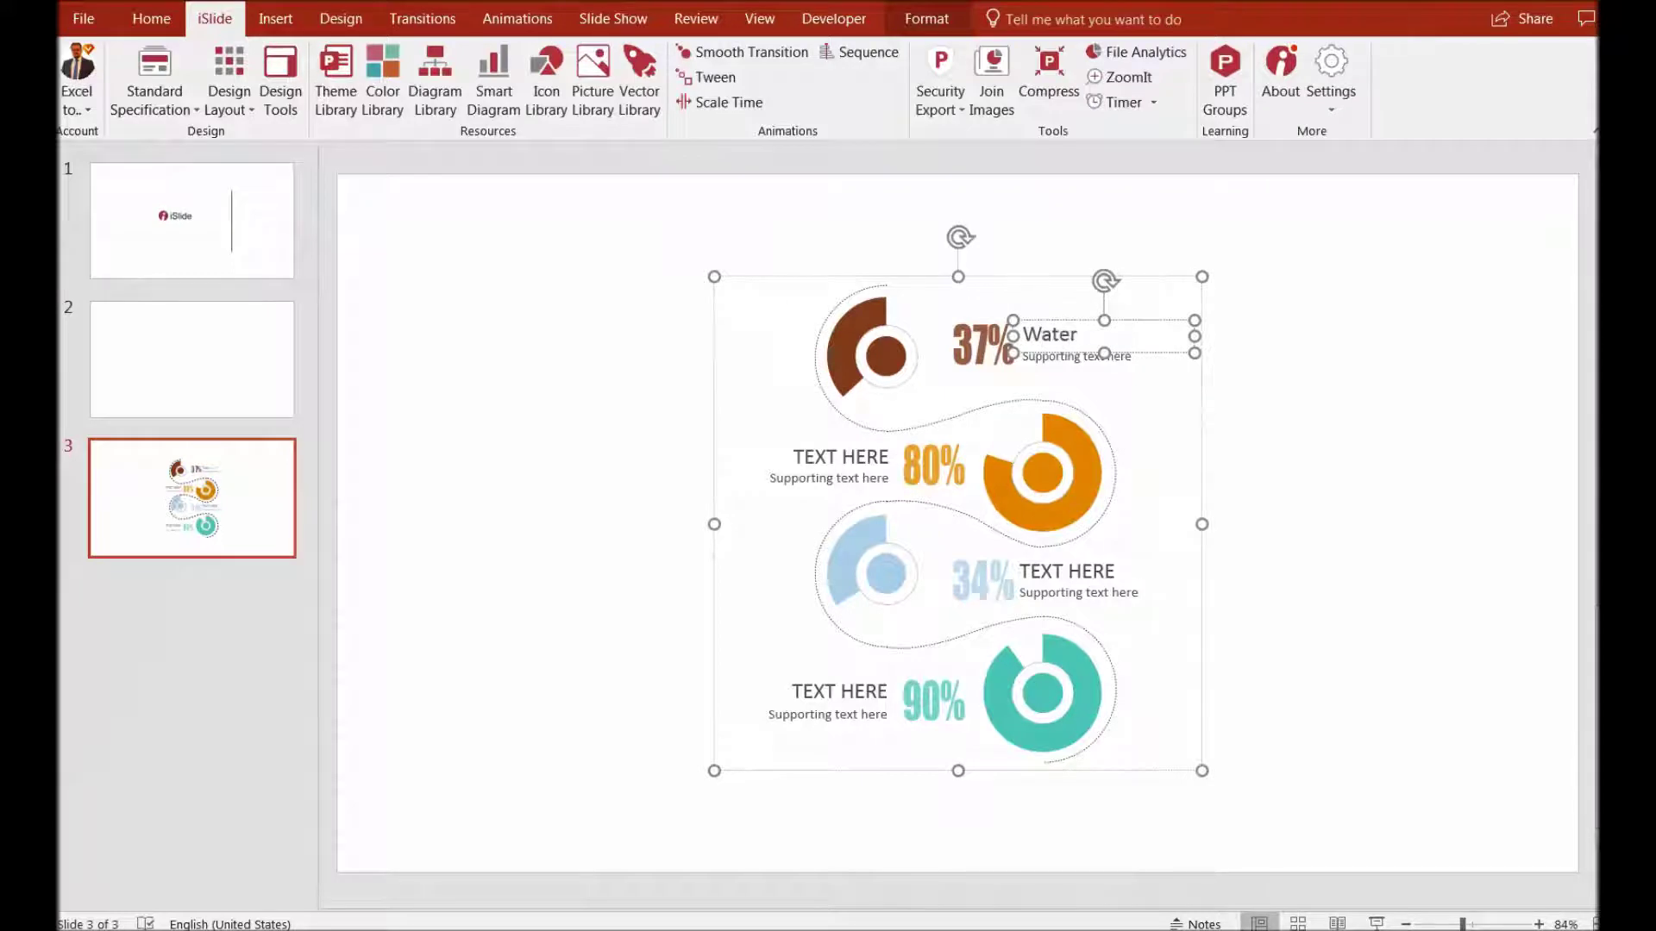
left_click(843, 464)
triple_click(772, 462)
type("Milk")
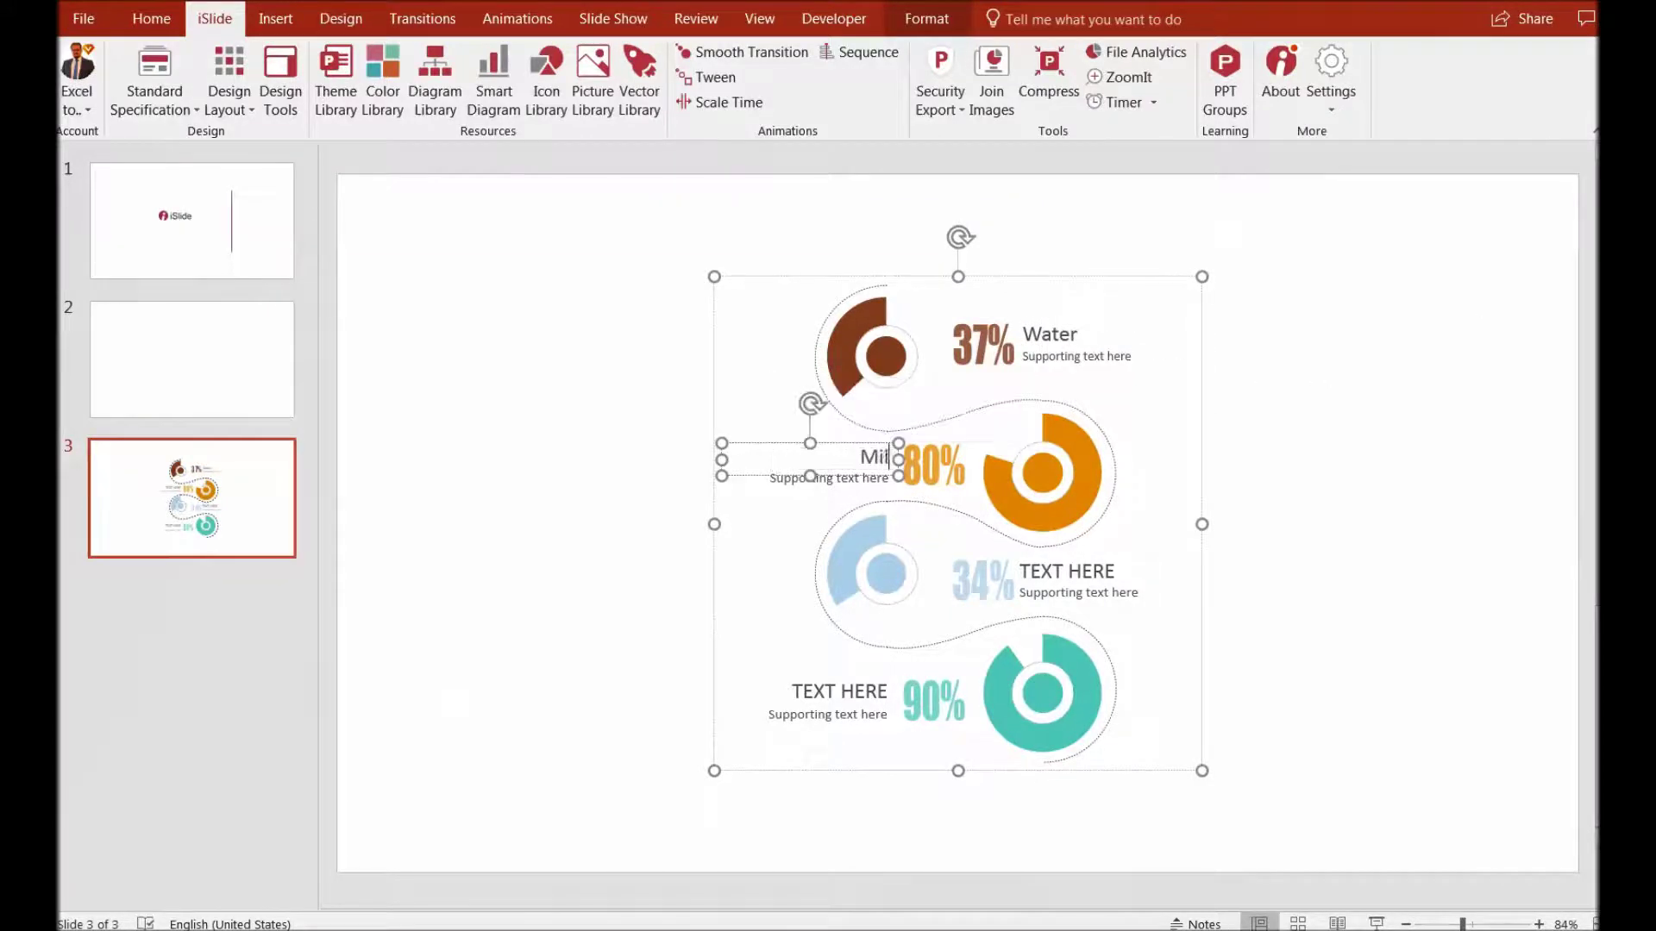
left_click(1312, 524)
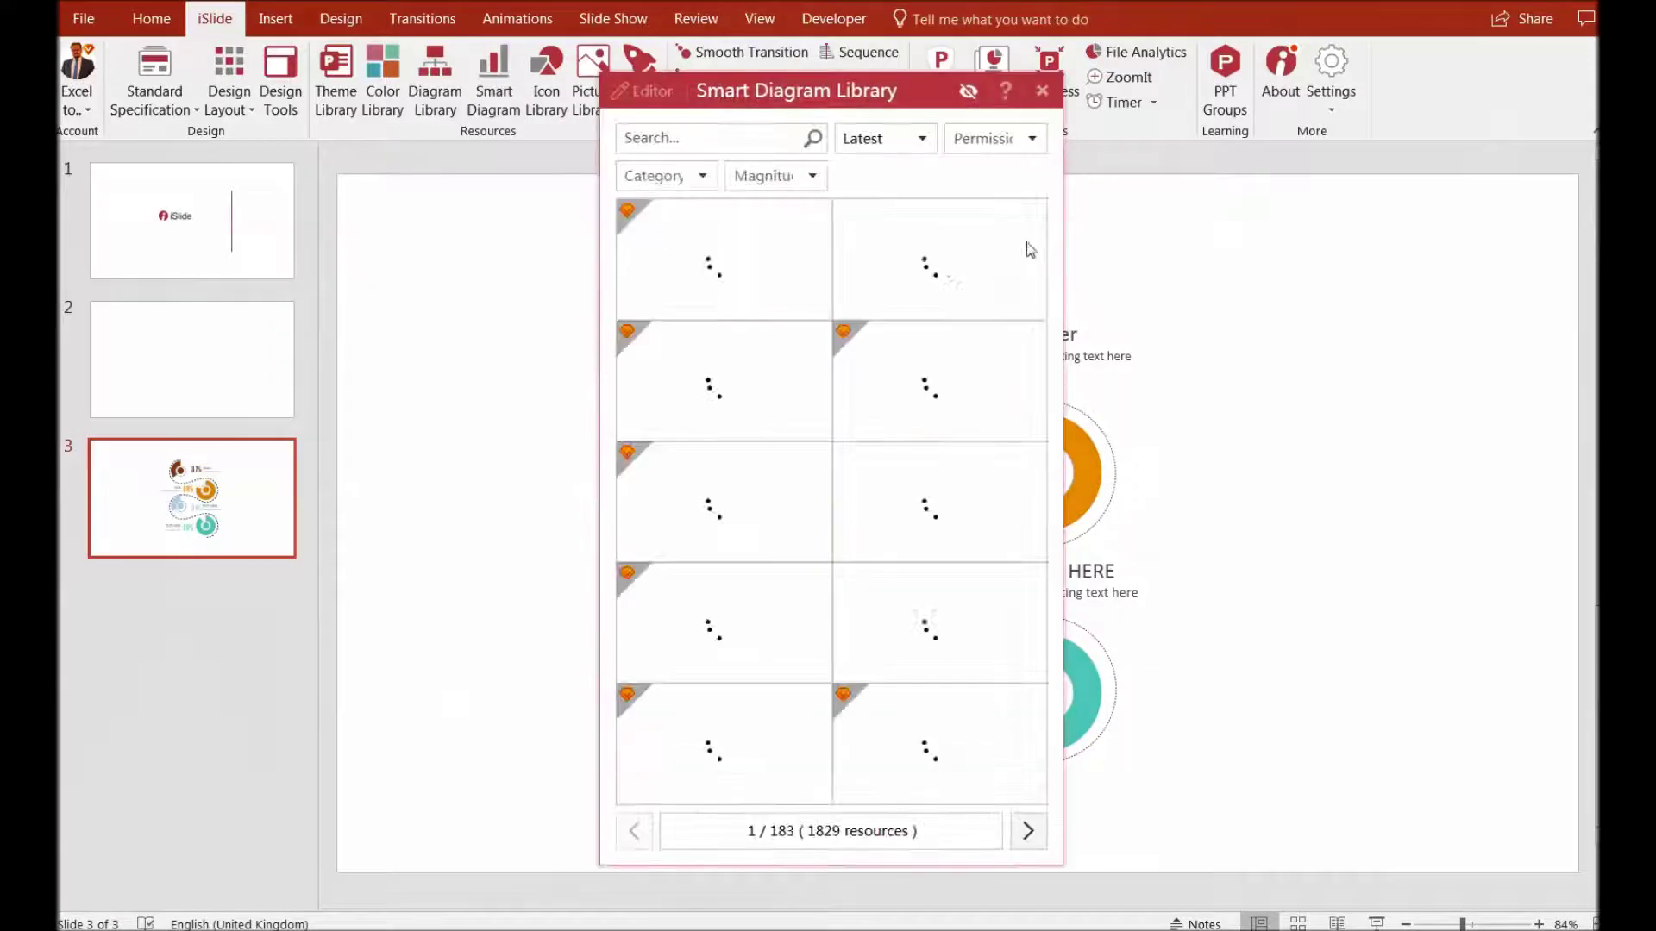
Step: Scroll down the Smart Diagram Library and download the test-tube diagram
scroll(936, 604, "down", 2)
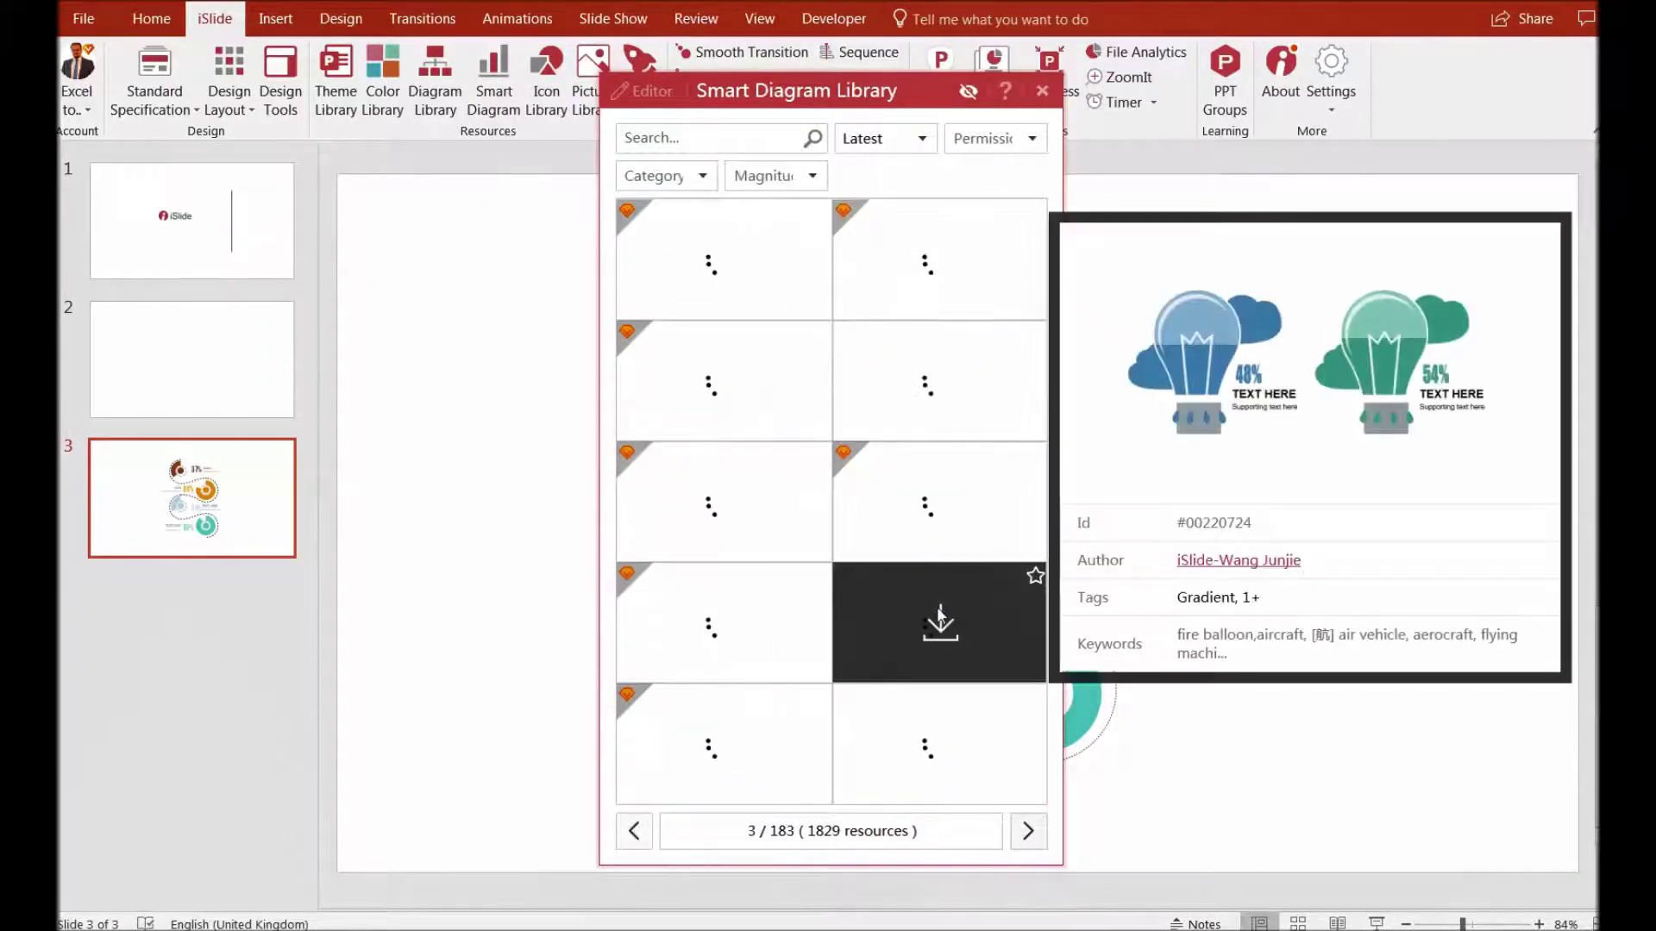
left_click(659, 370)
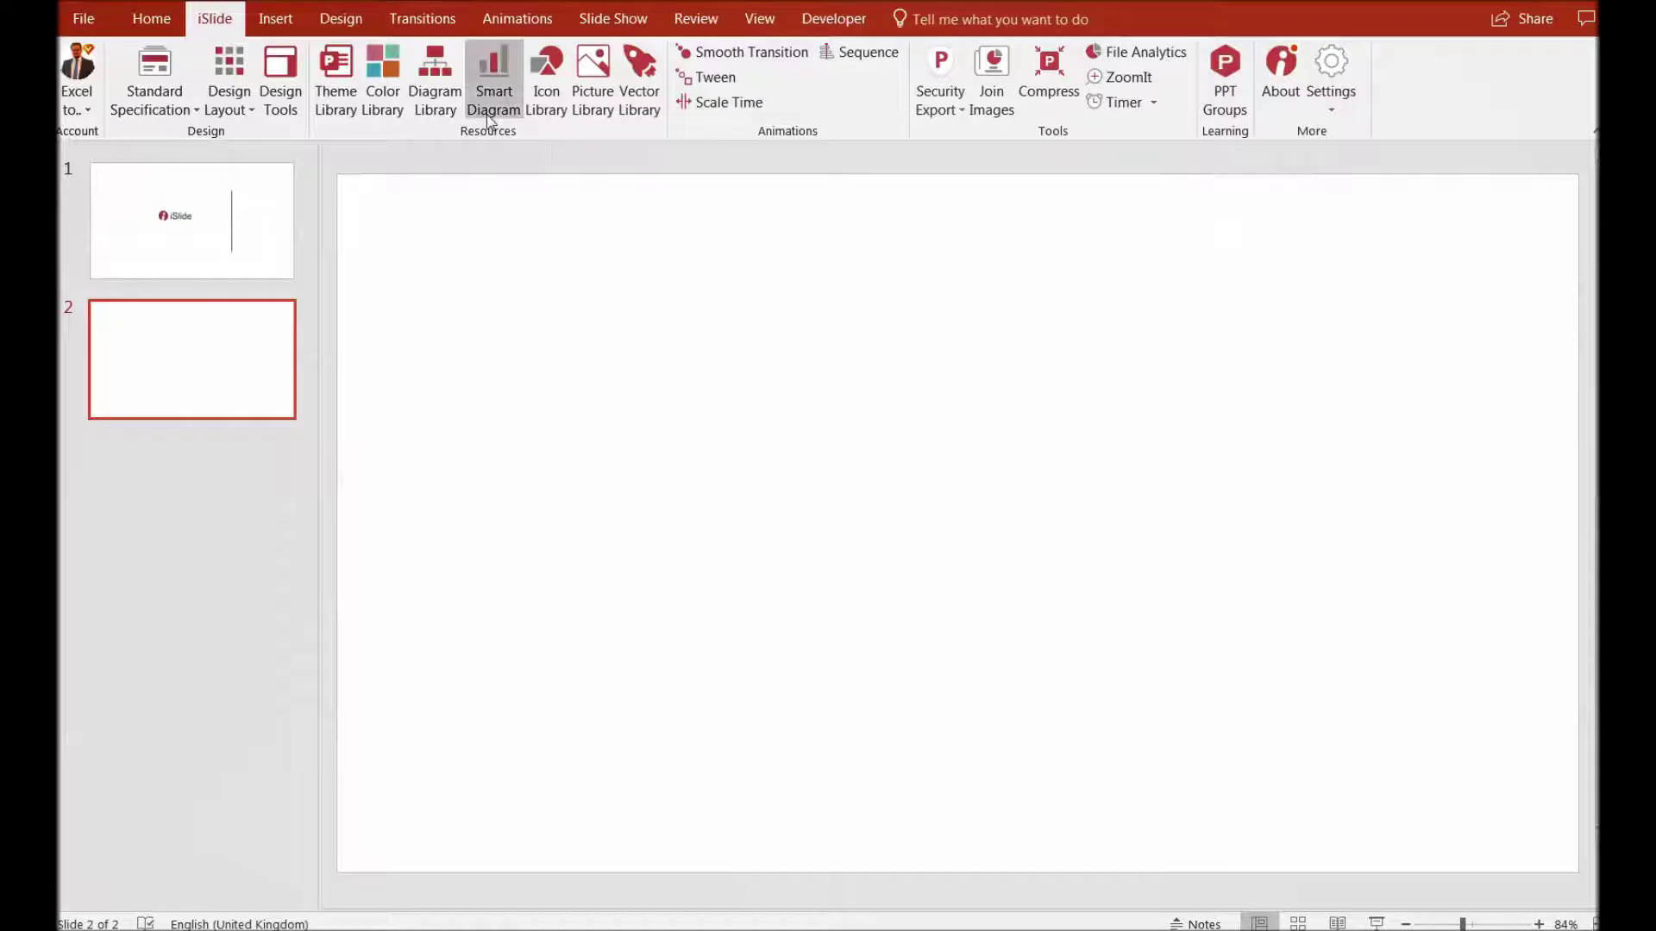
Step: Insert the four-step diagonal timeline diagram (01–04) from the Diagram Library, leaving it deselected
left_click(436, 105)
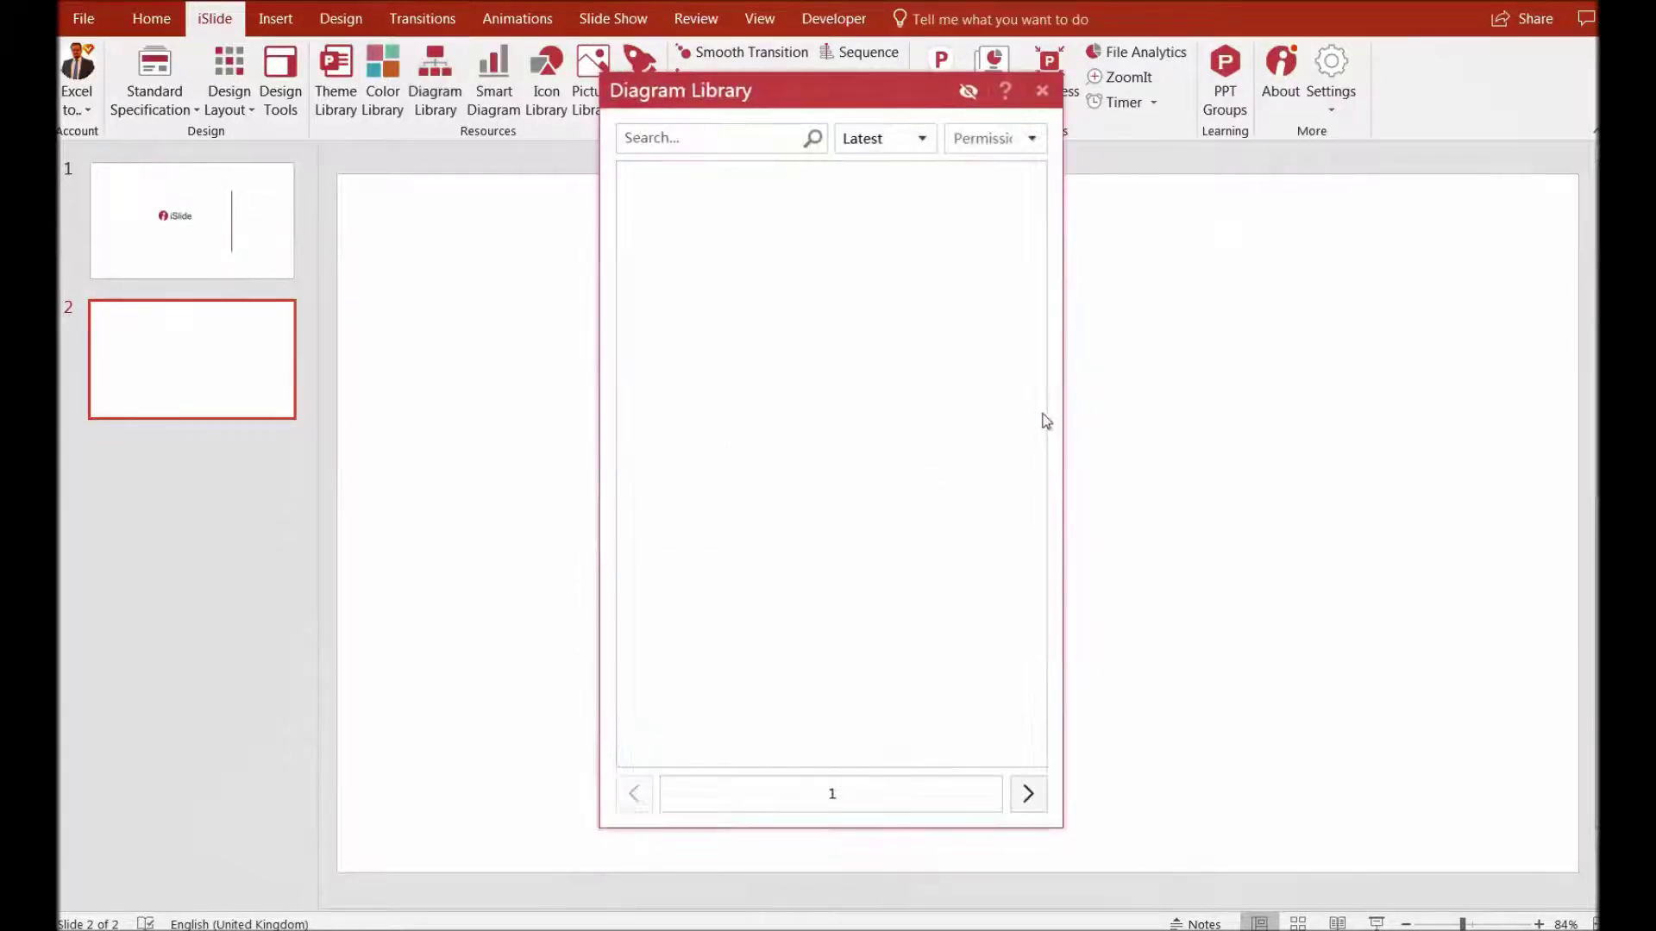
mouse_move(1043, 419)
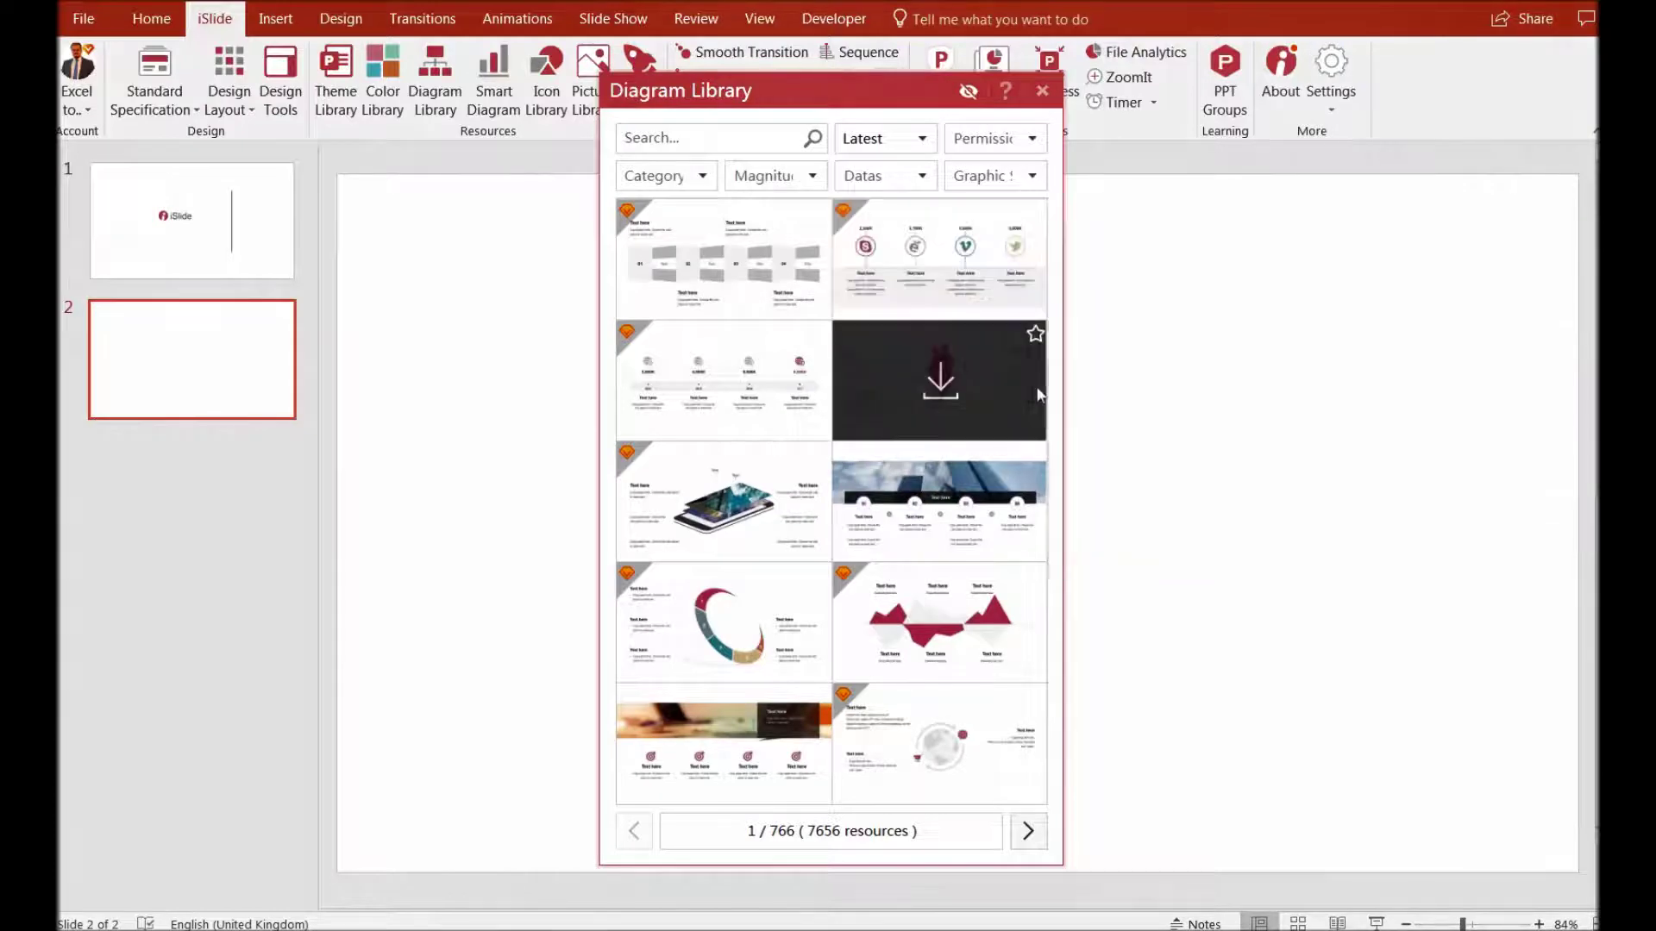
scroll(1039, 401, "down", 2)
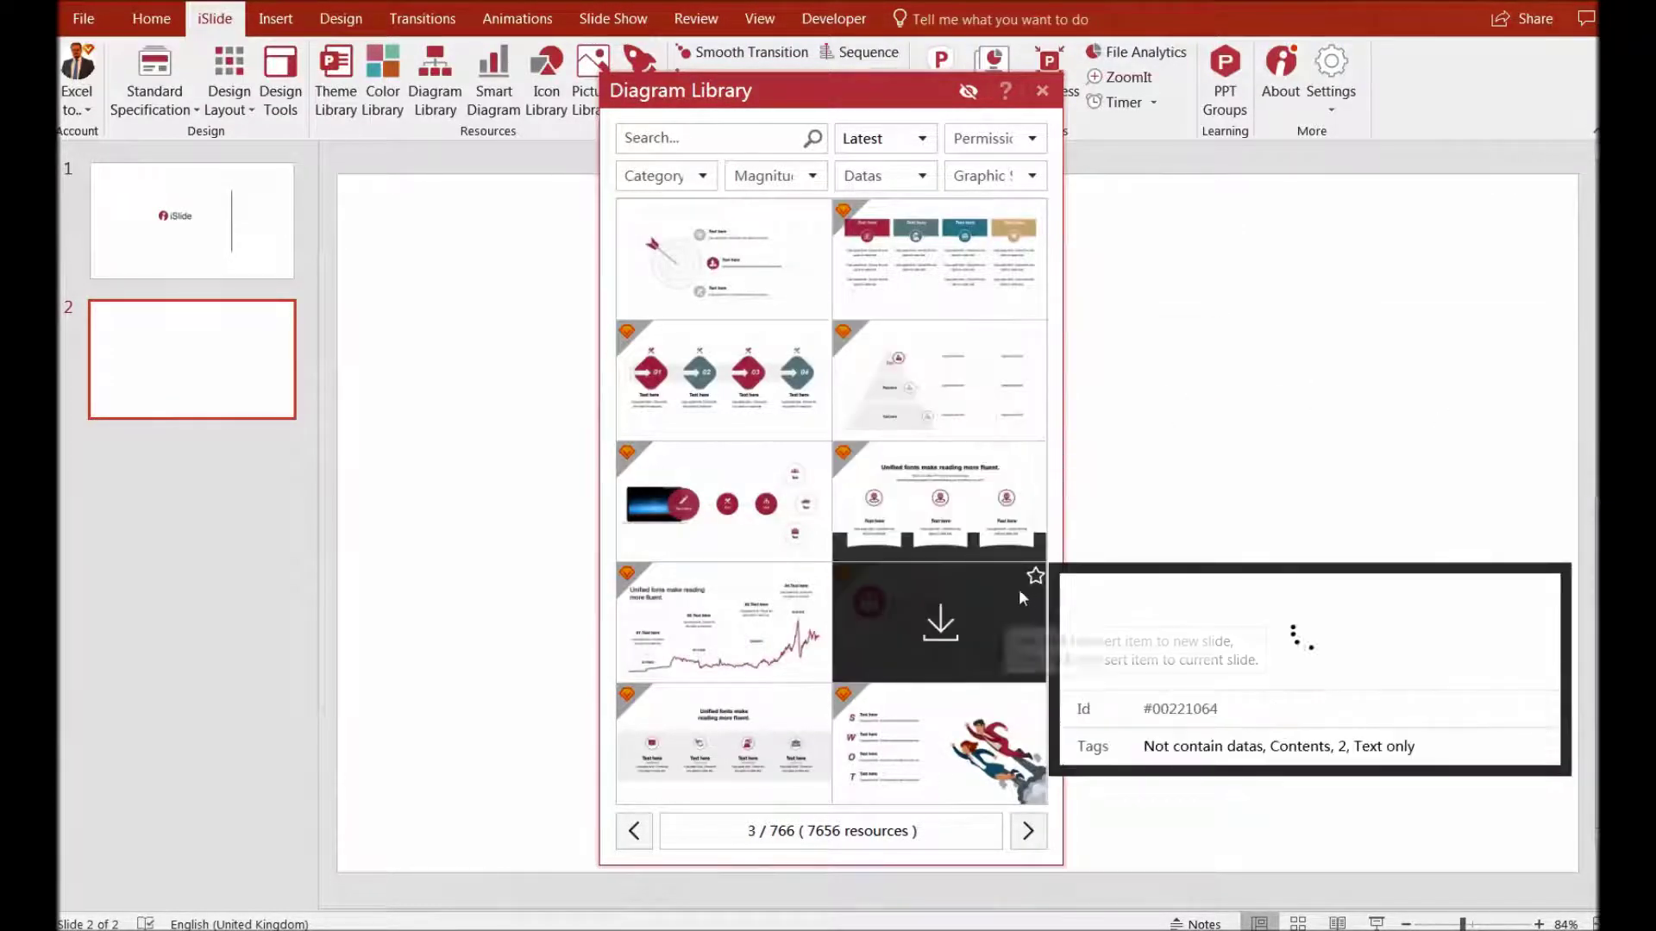
scroll(931, 447, "down", 2)
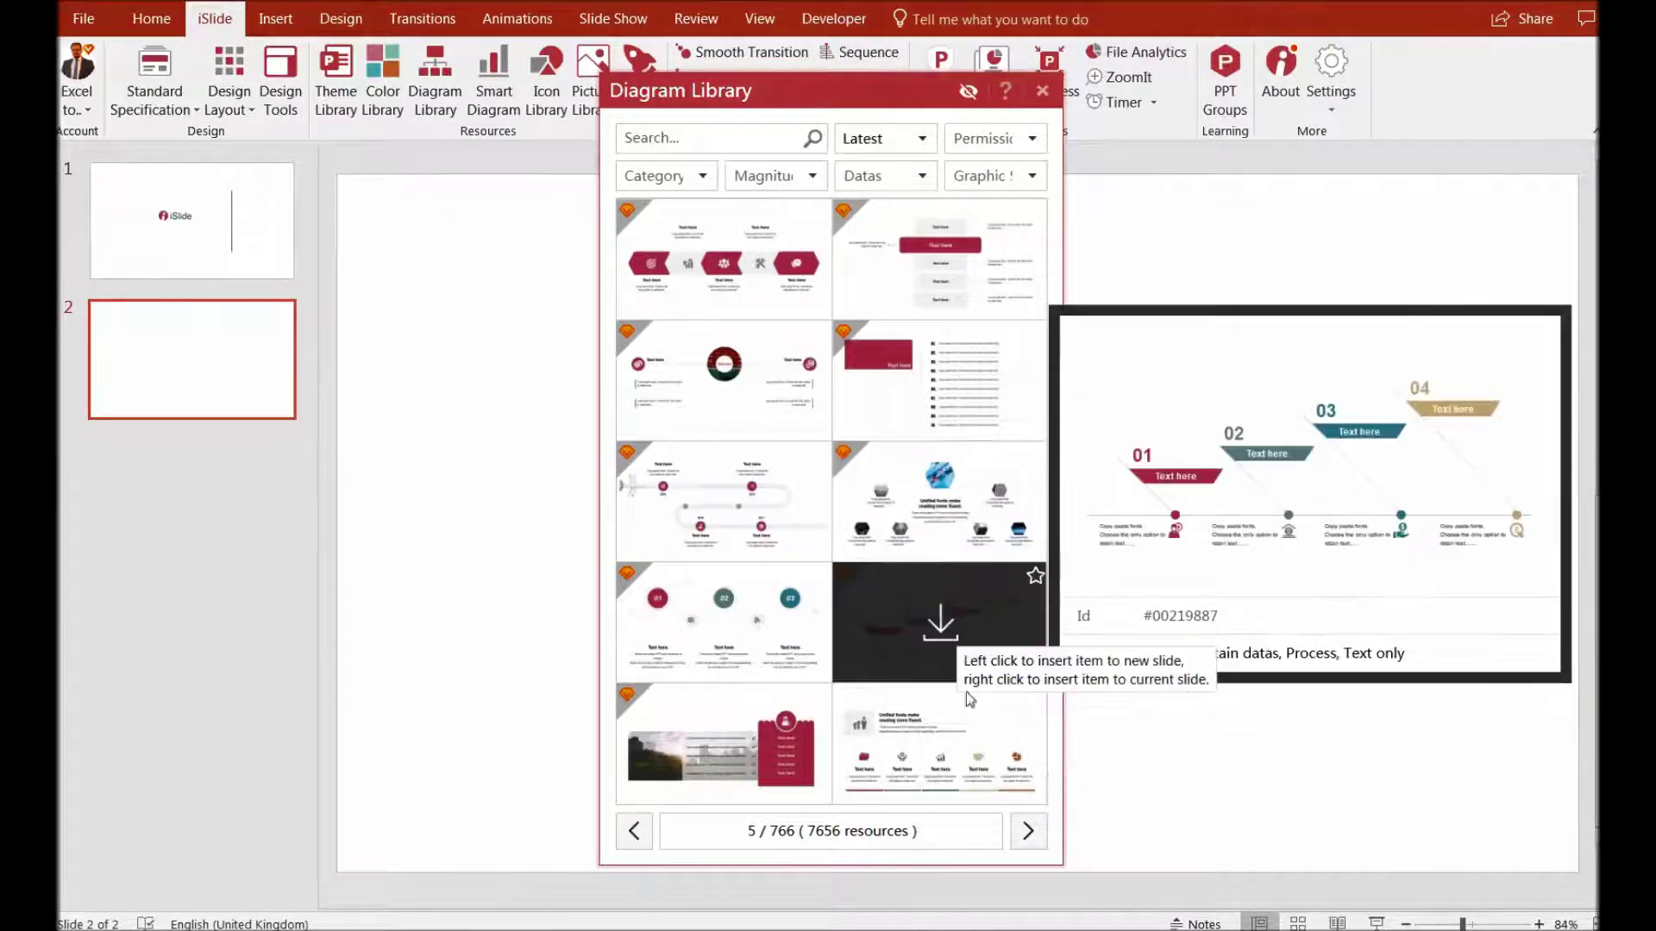
left_click(971, 614)
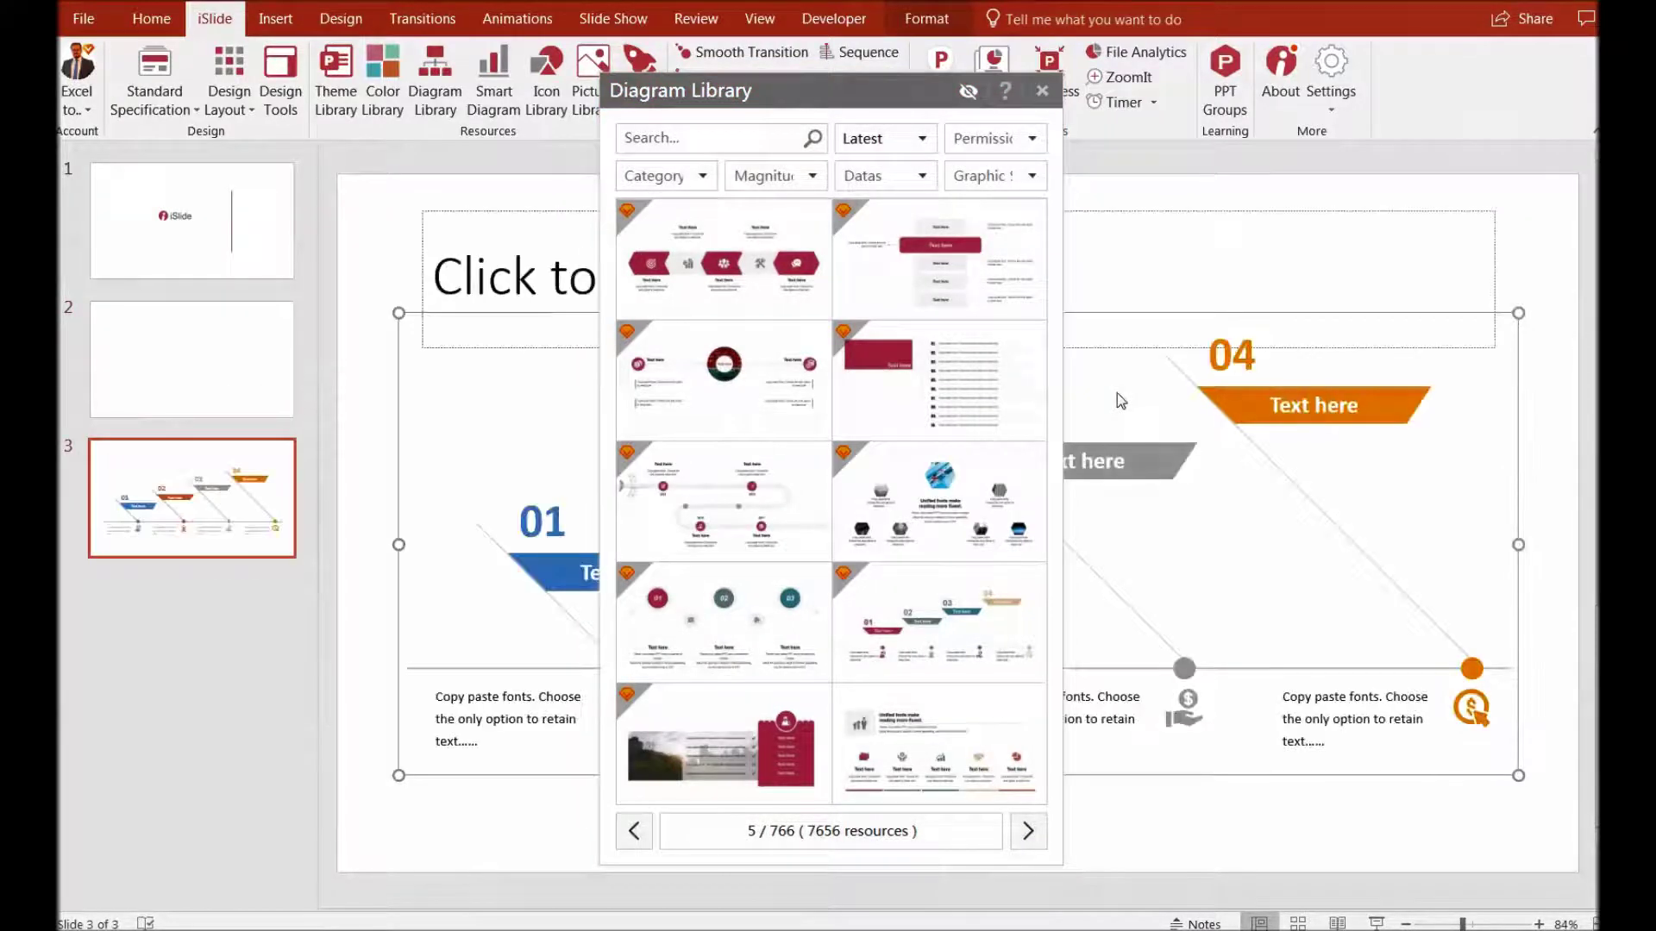
left_click(1041, 90)
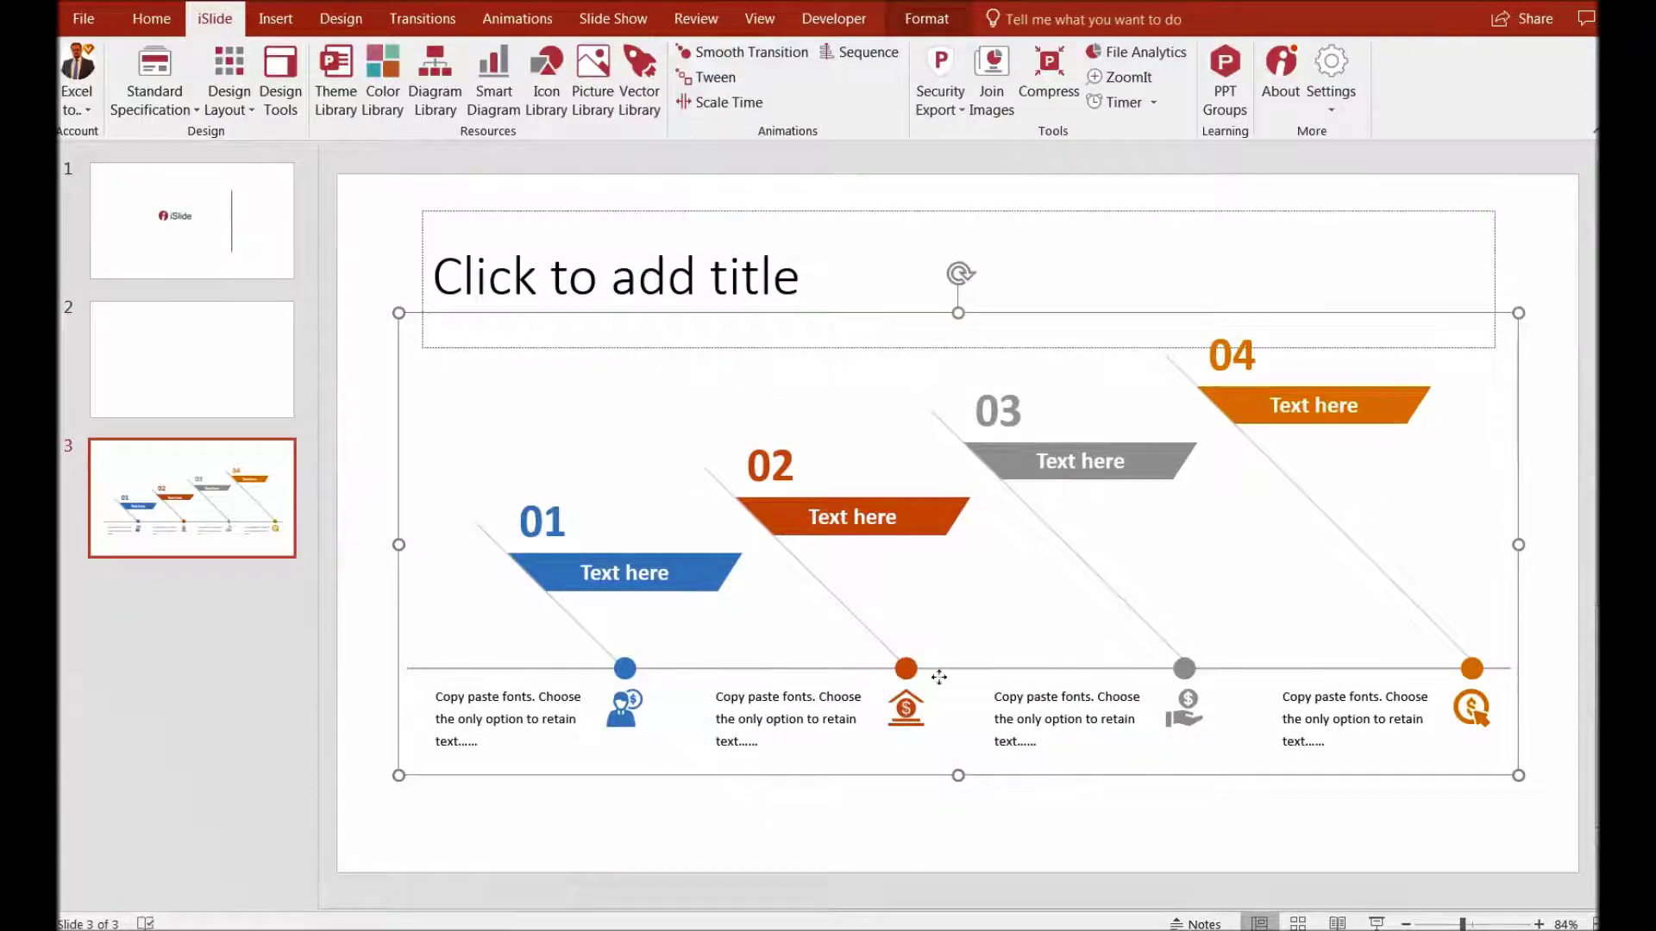
left_click(851, 461)
left_click(540, 629)
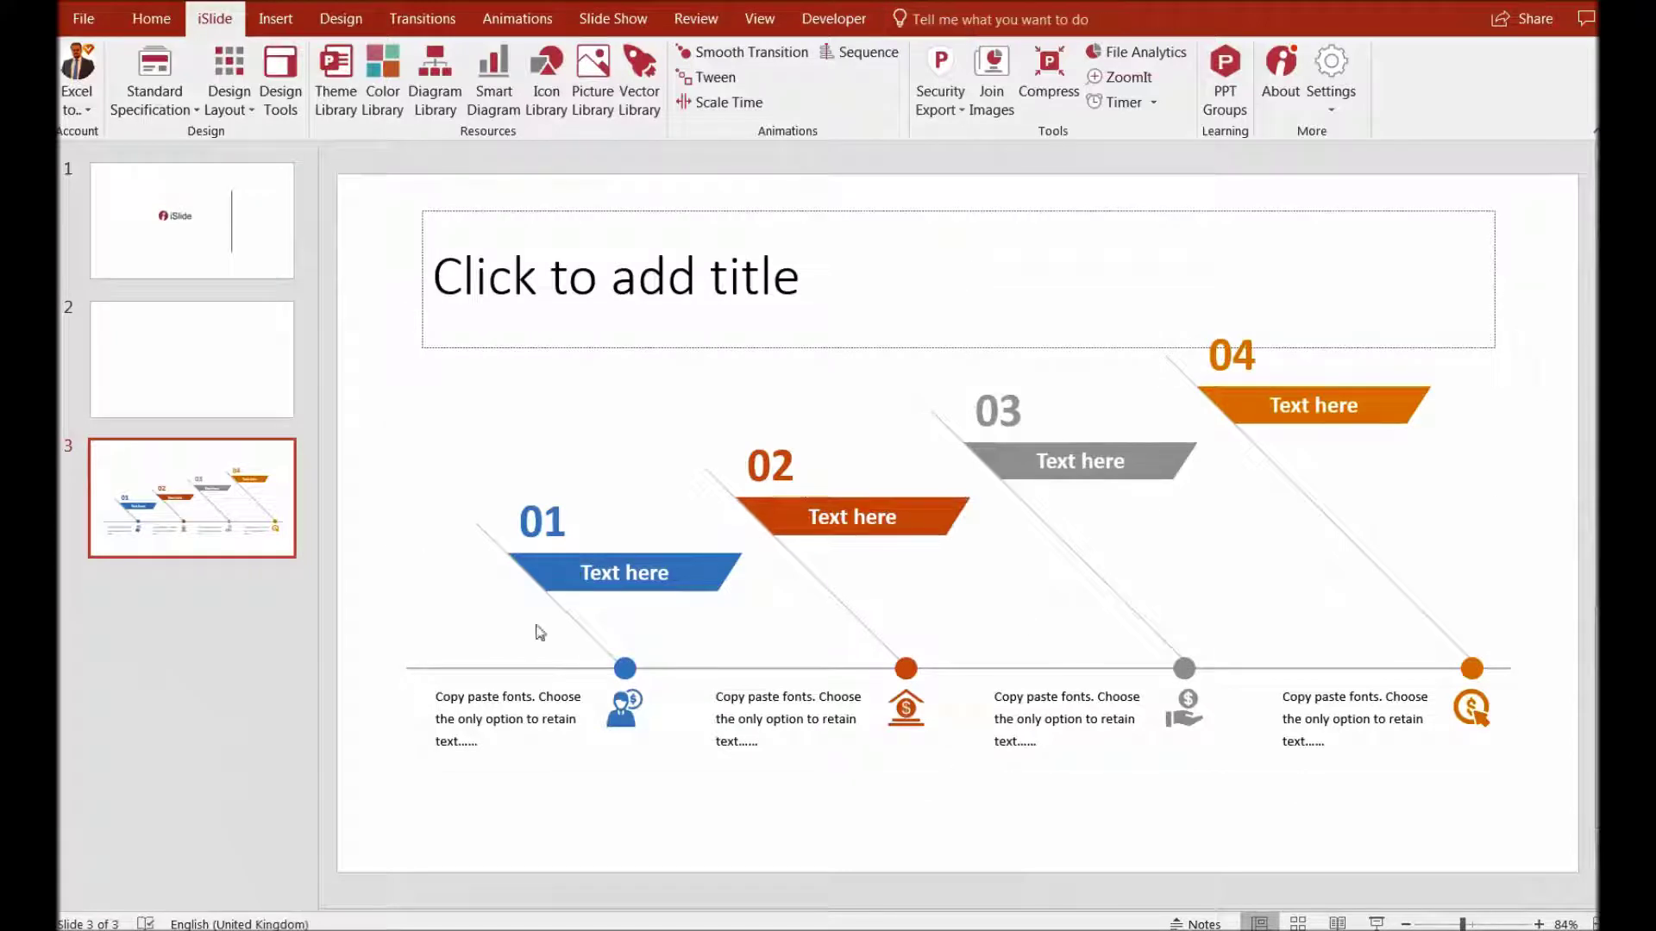
Step: From slide 2, download the globe infographic from the Diagram Library, then delete the inserted diagram slides
left_click(239, 412)
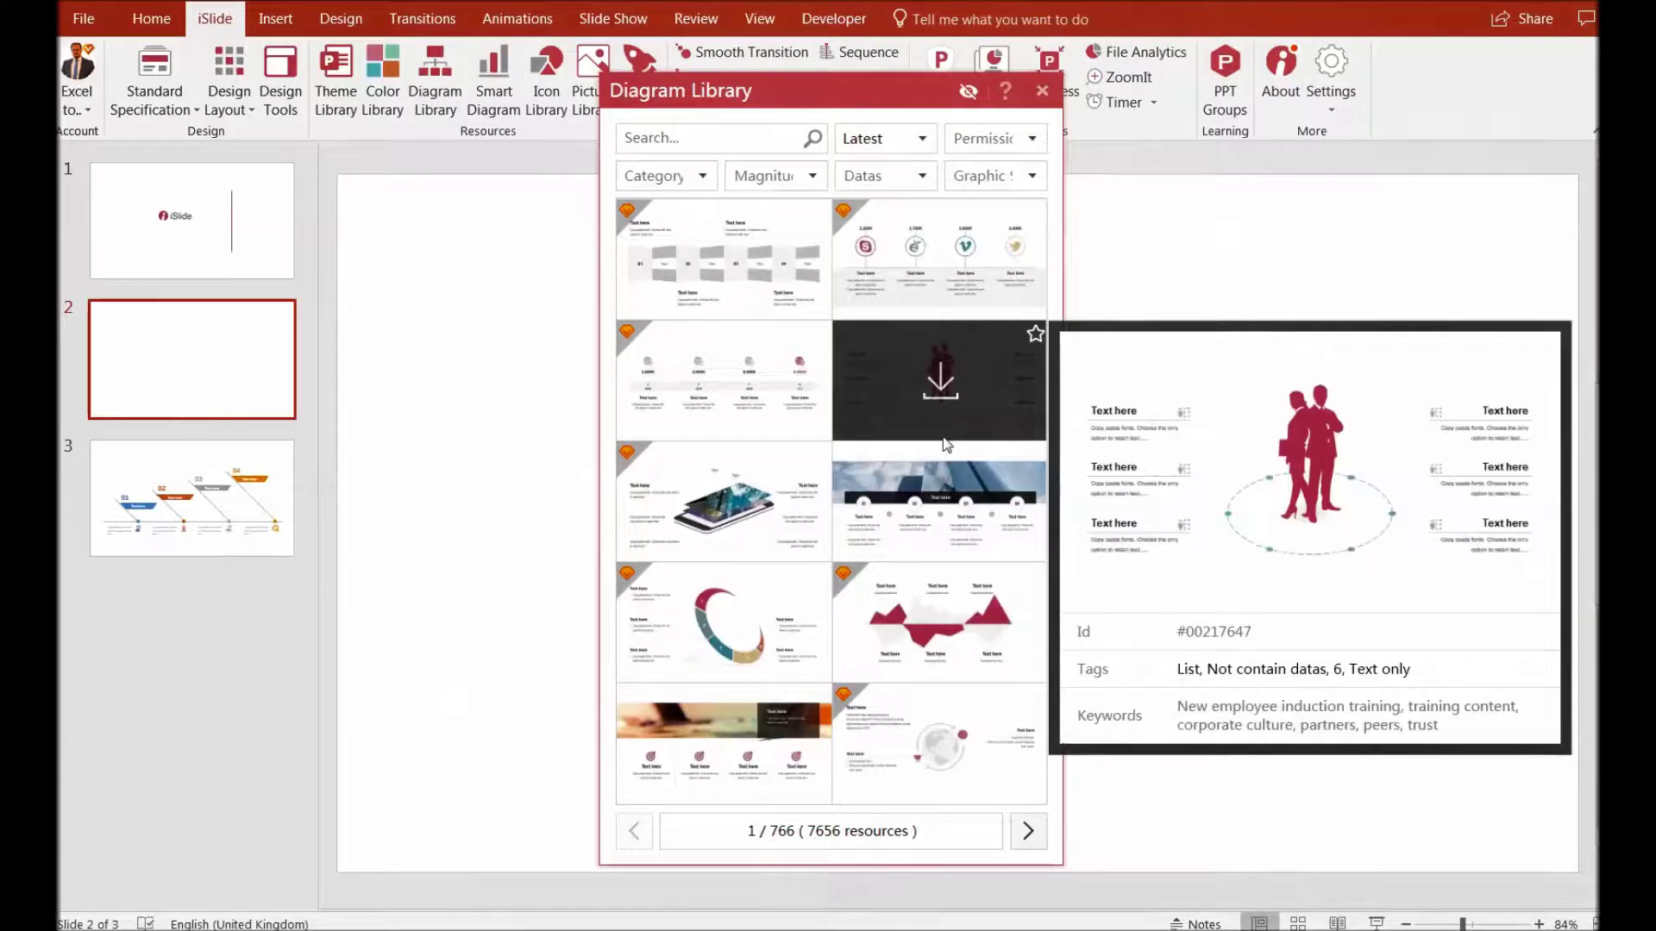
left_click(639, 134)
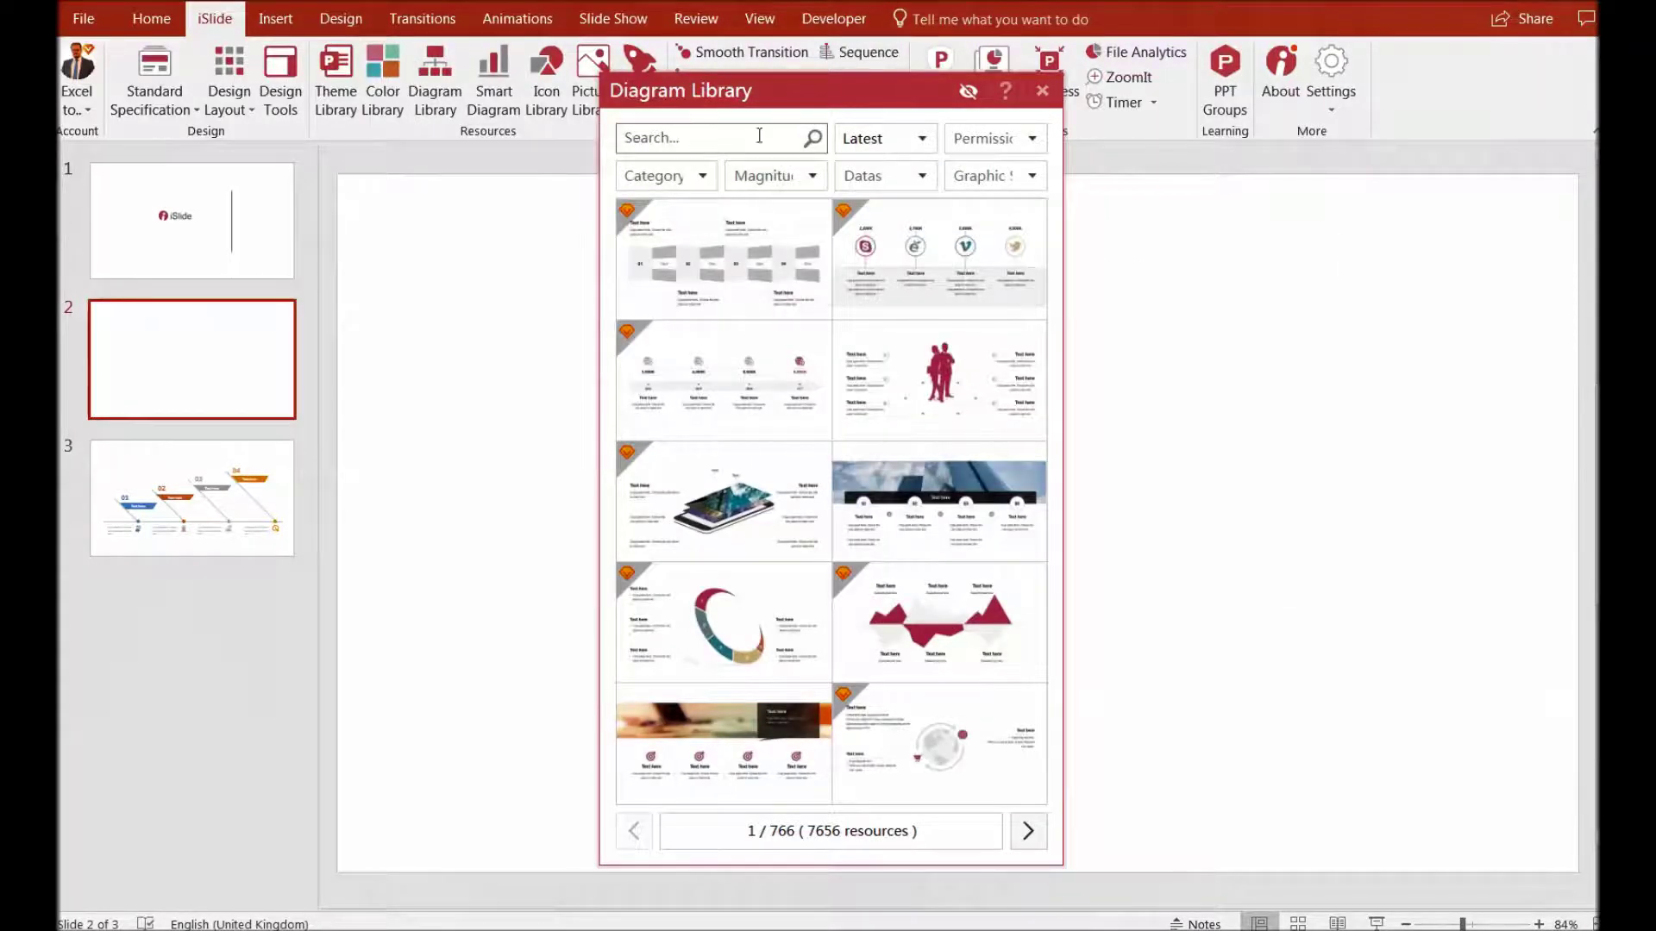
scroll(1015, 613, "down", 1)
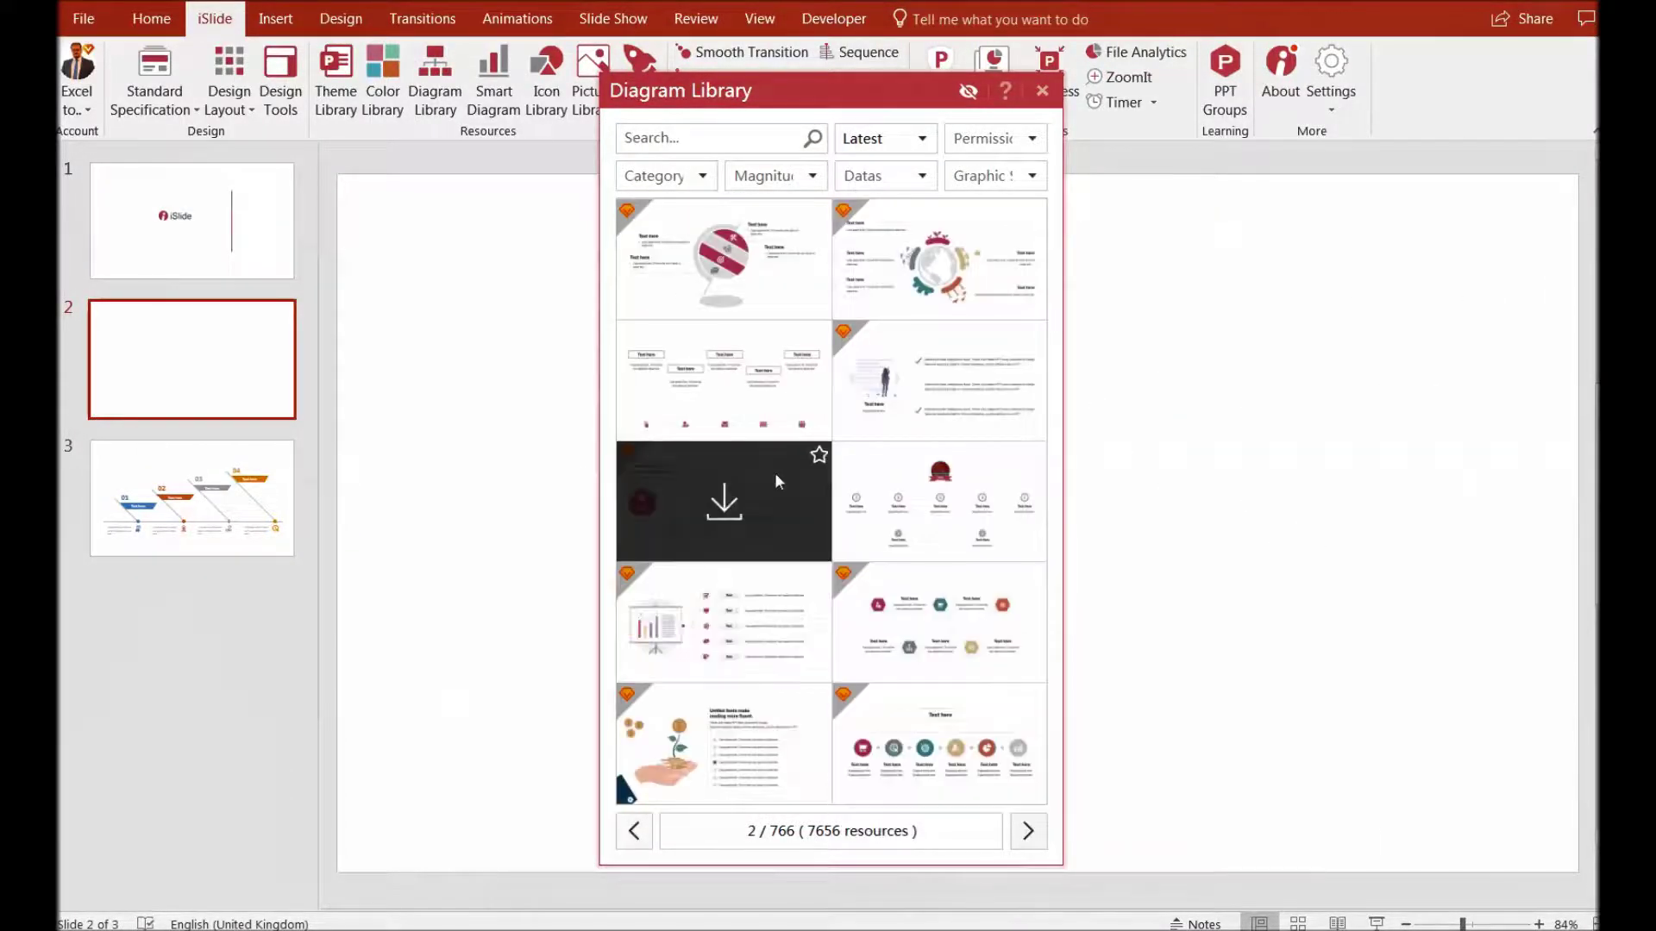
left_click(738, 233)
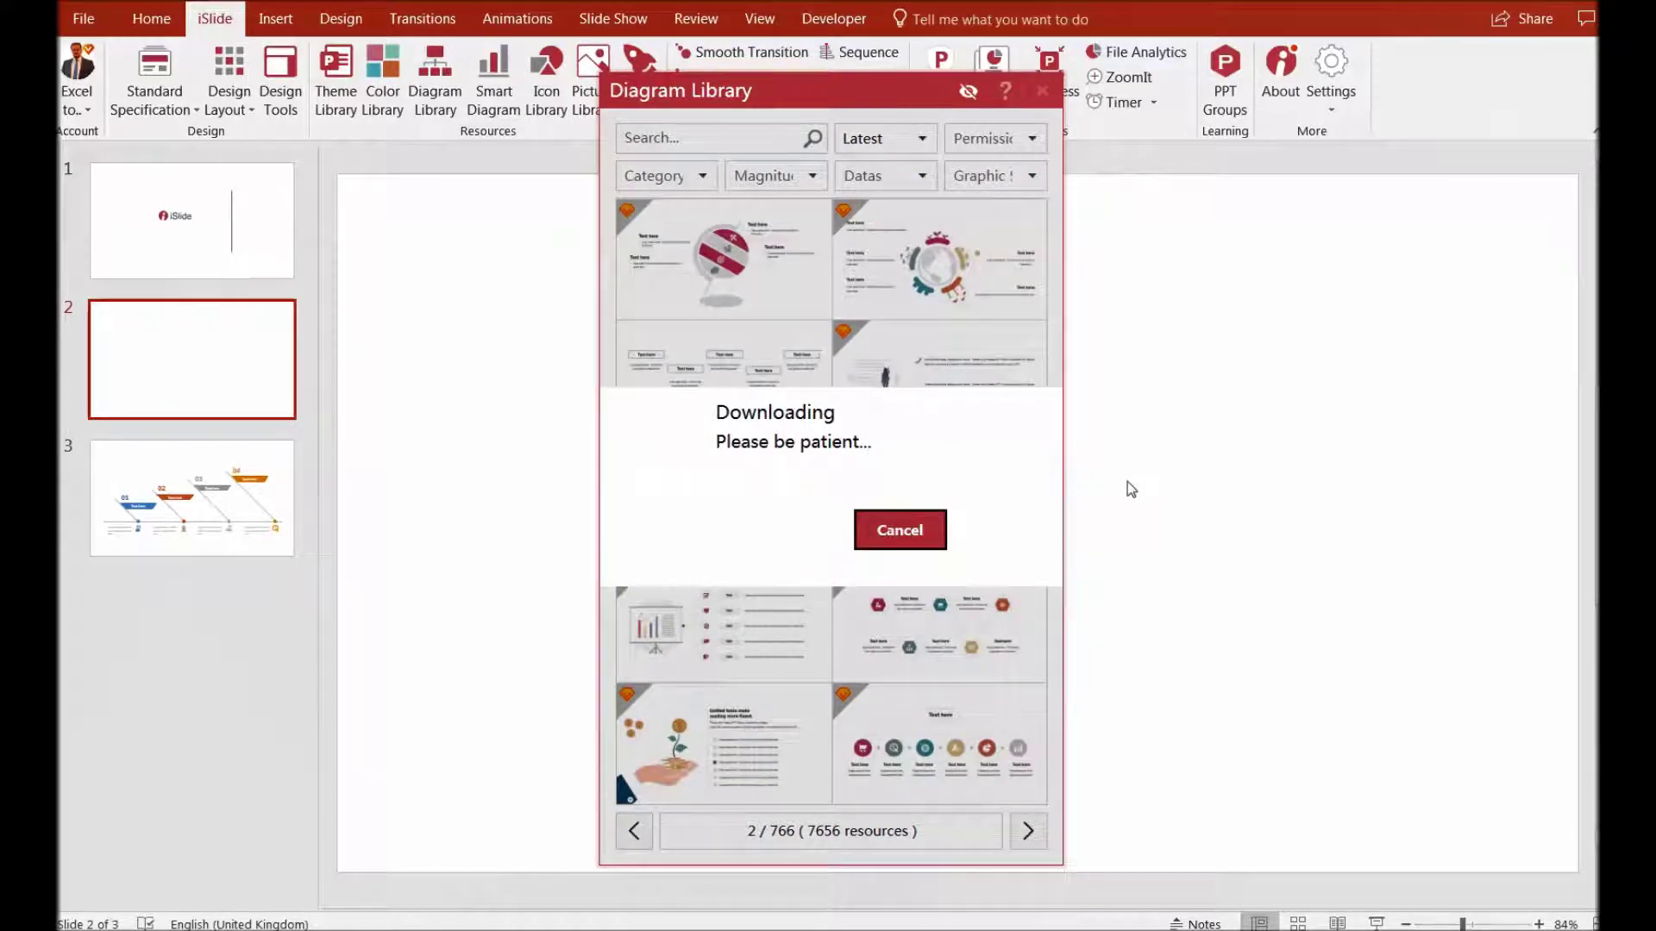
left_click(1042, 92)
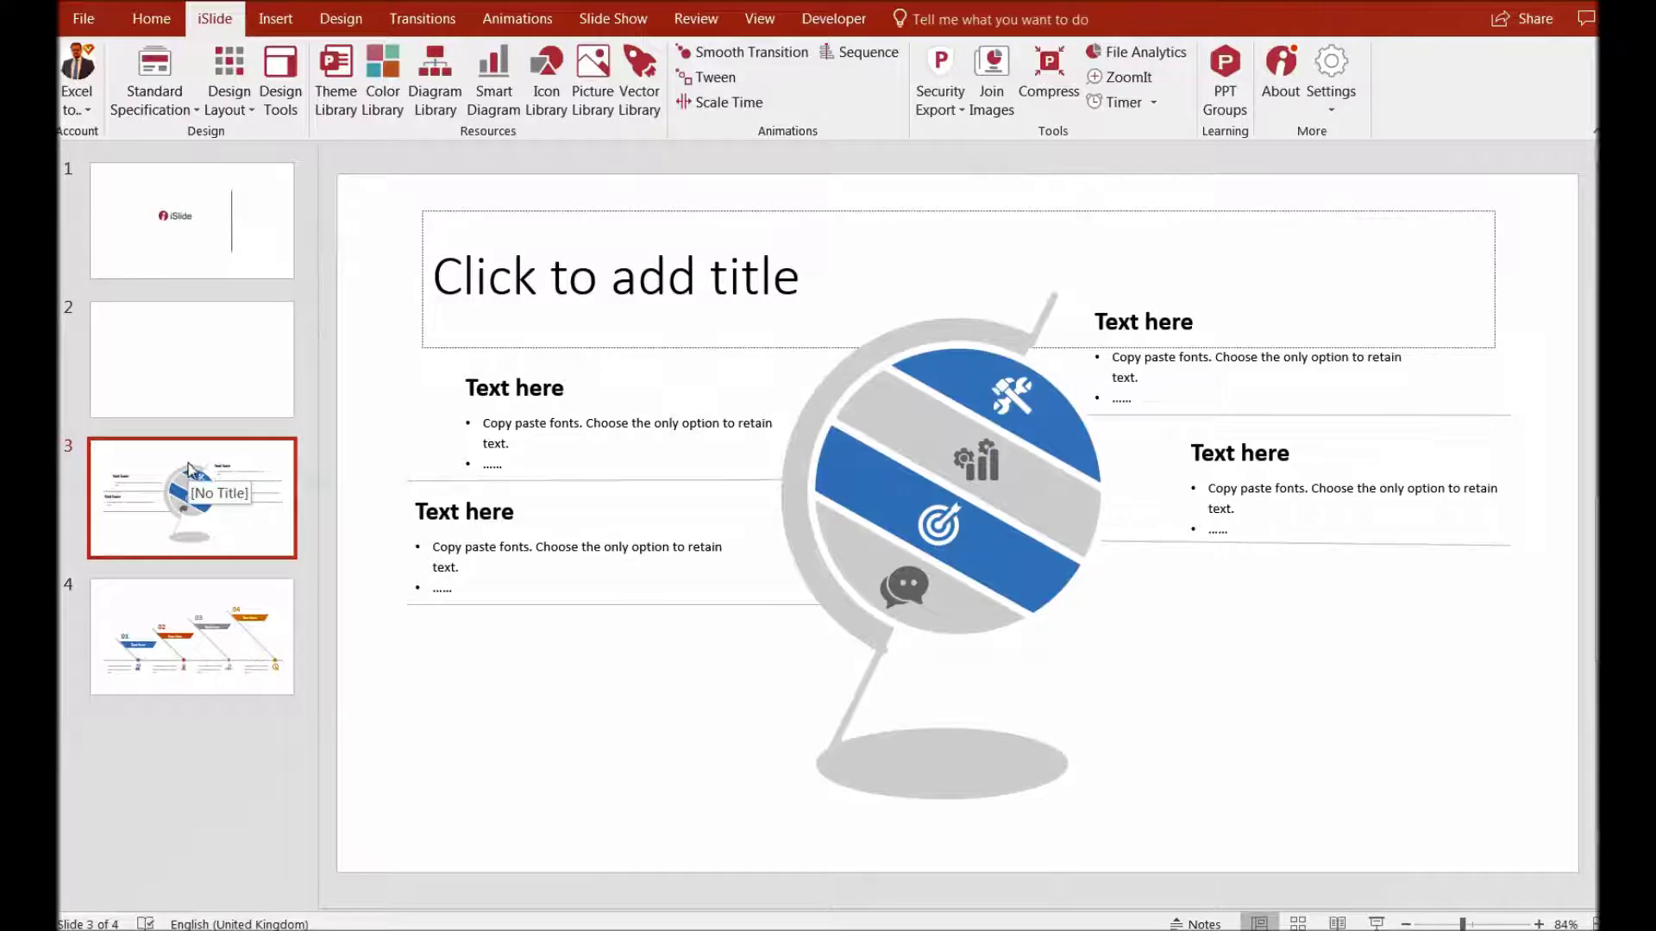
key("Delete")
key("Delete")
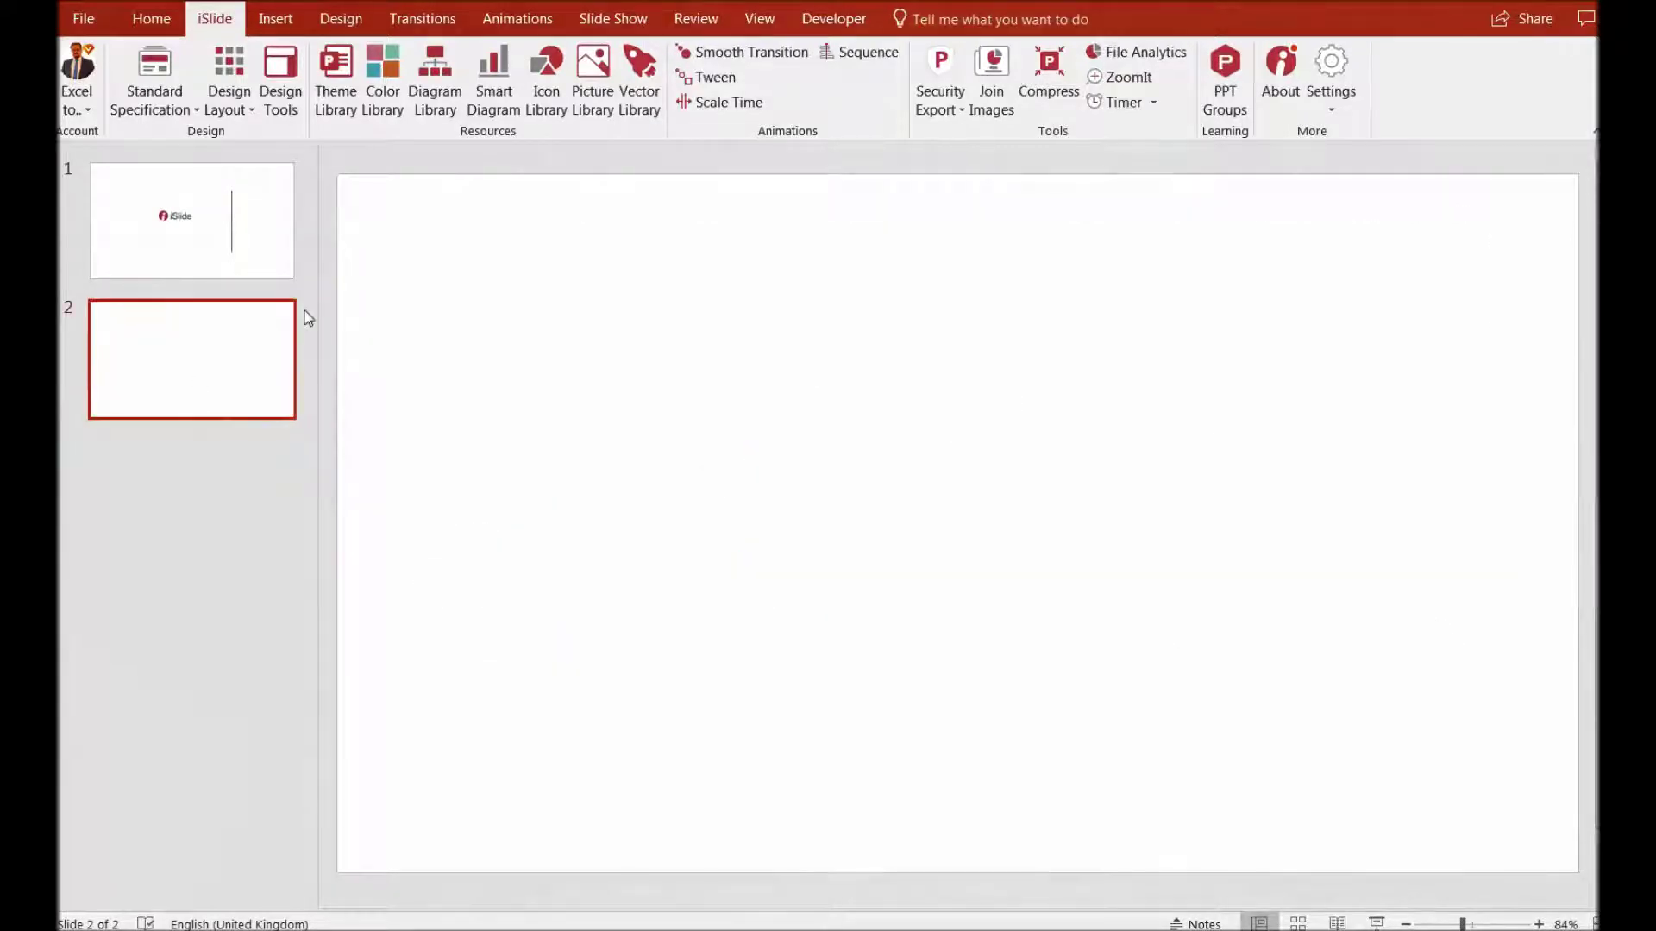
Step: Download the black Q template from iSlide's Theme Library in 16:9 as a new eight-slide deck
left_click(334, 86)
mouse_move(824, 293)
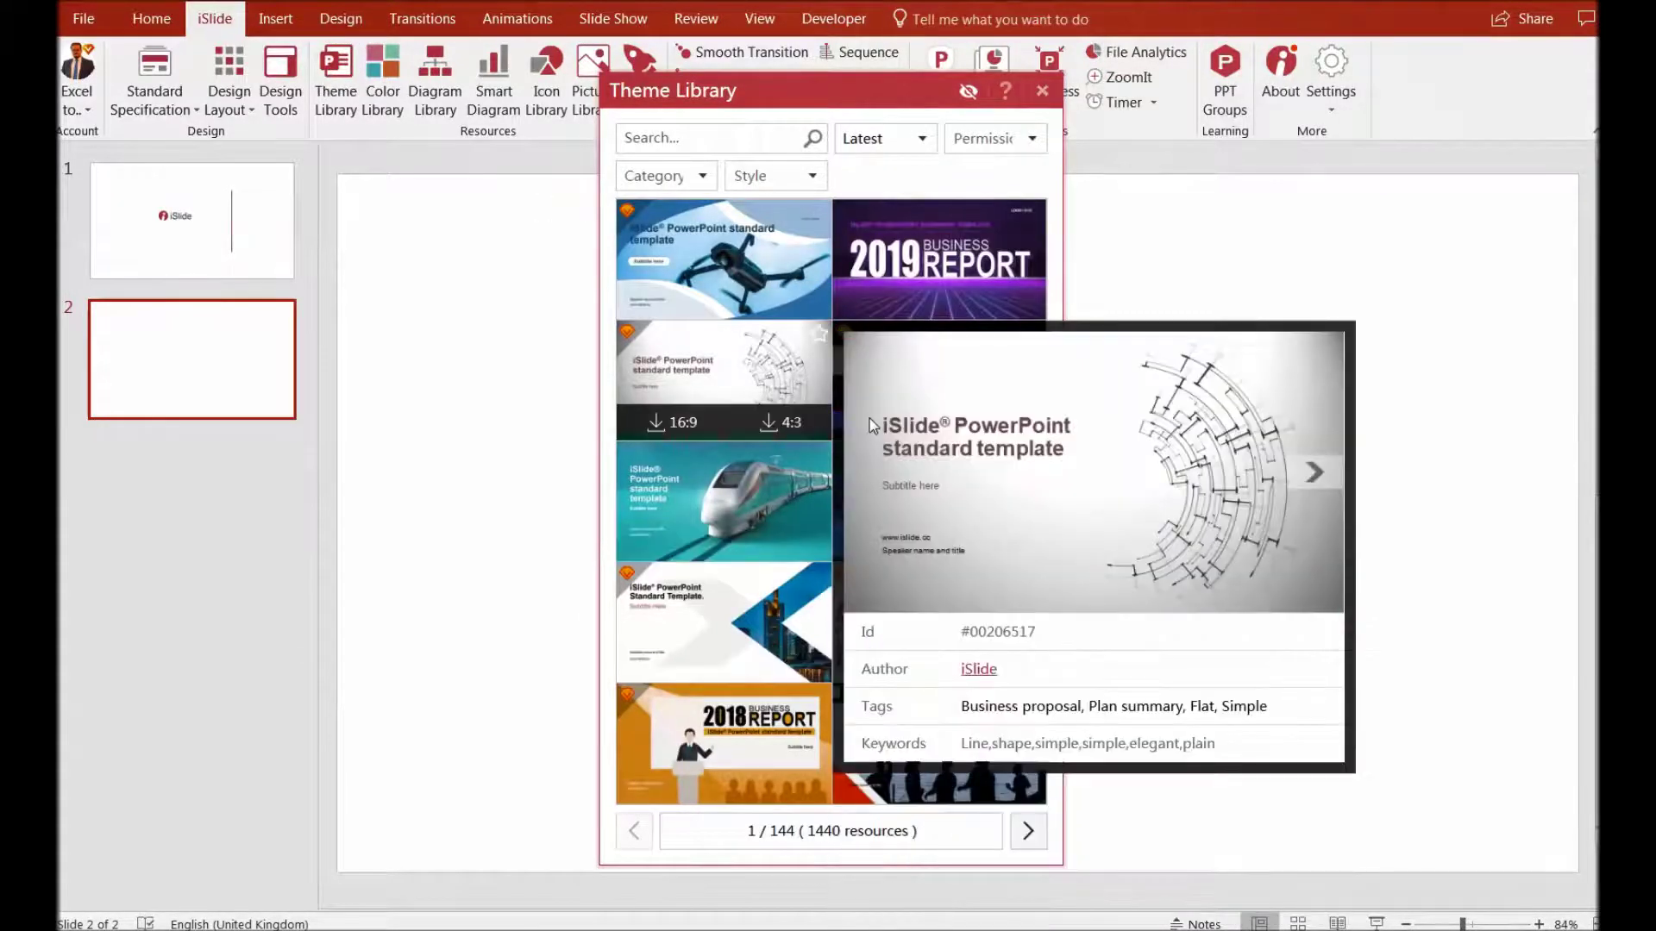
scroll(753, 490, "down", 2)
scroll(753, 491, "down", 1)
mouse_move(1005, 626)
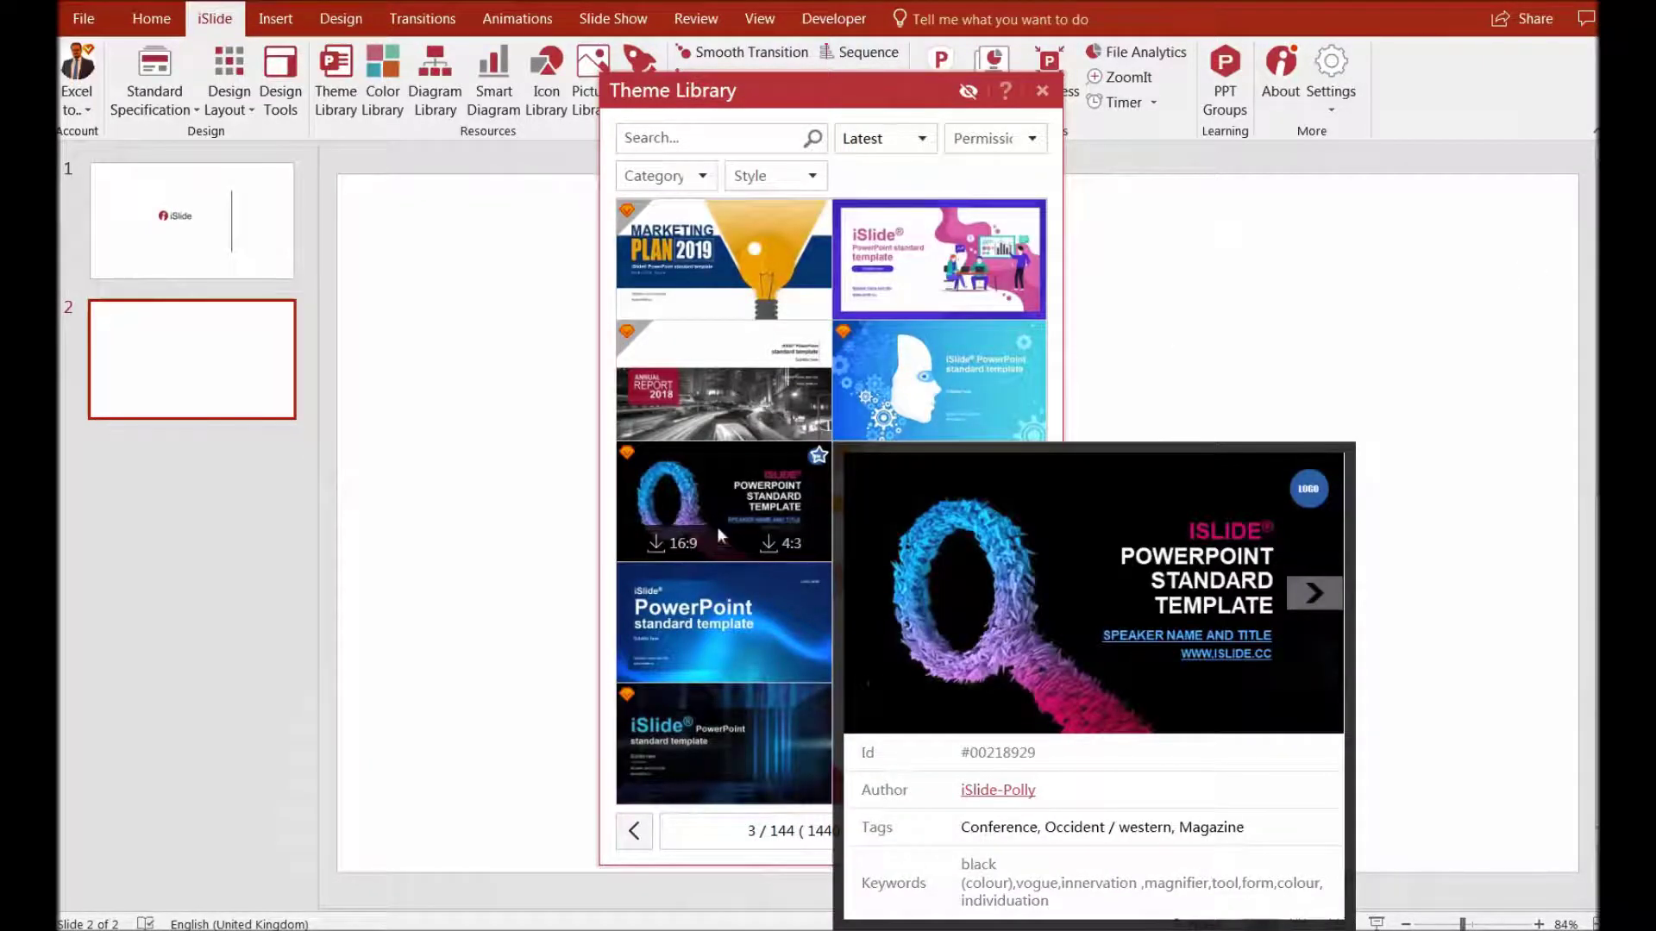
left_click(683, 541)
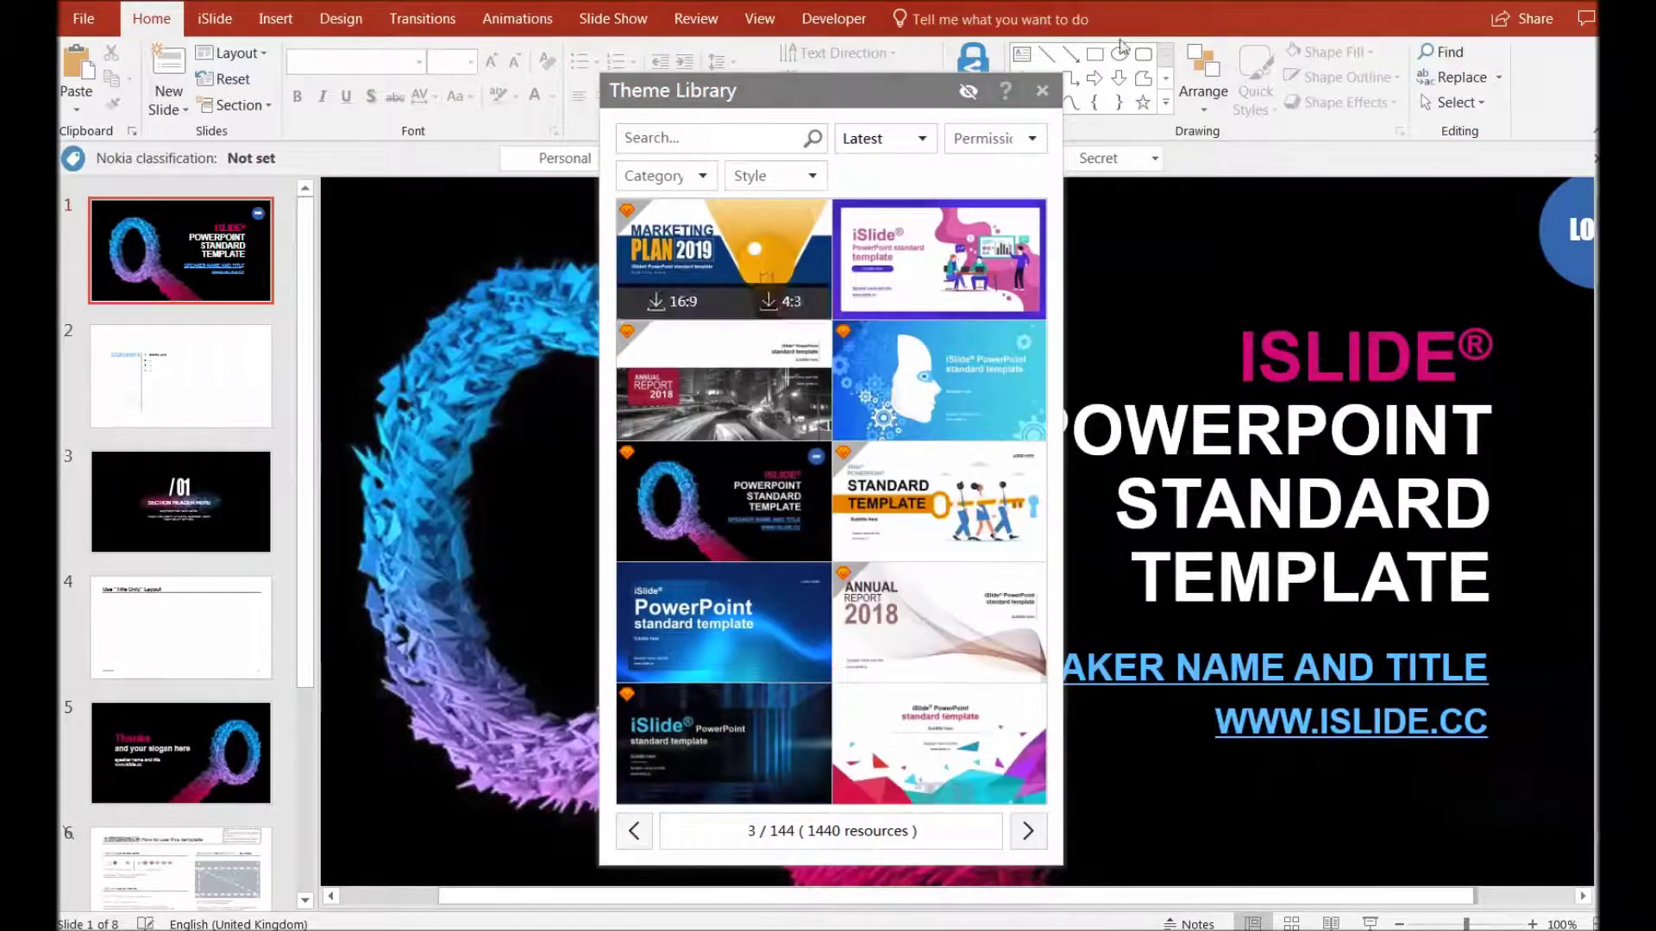
Step: Close the Theme Library and preview the template's section header, title and closing slides
left_click(1011, 191)
key("Escape")
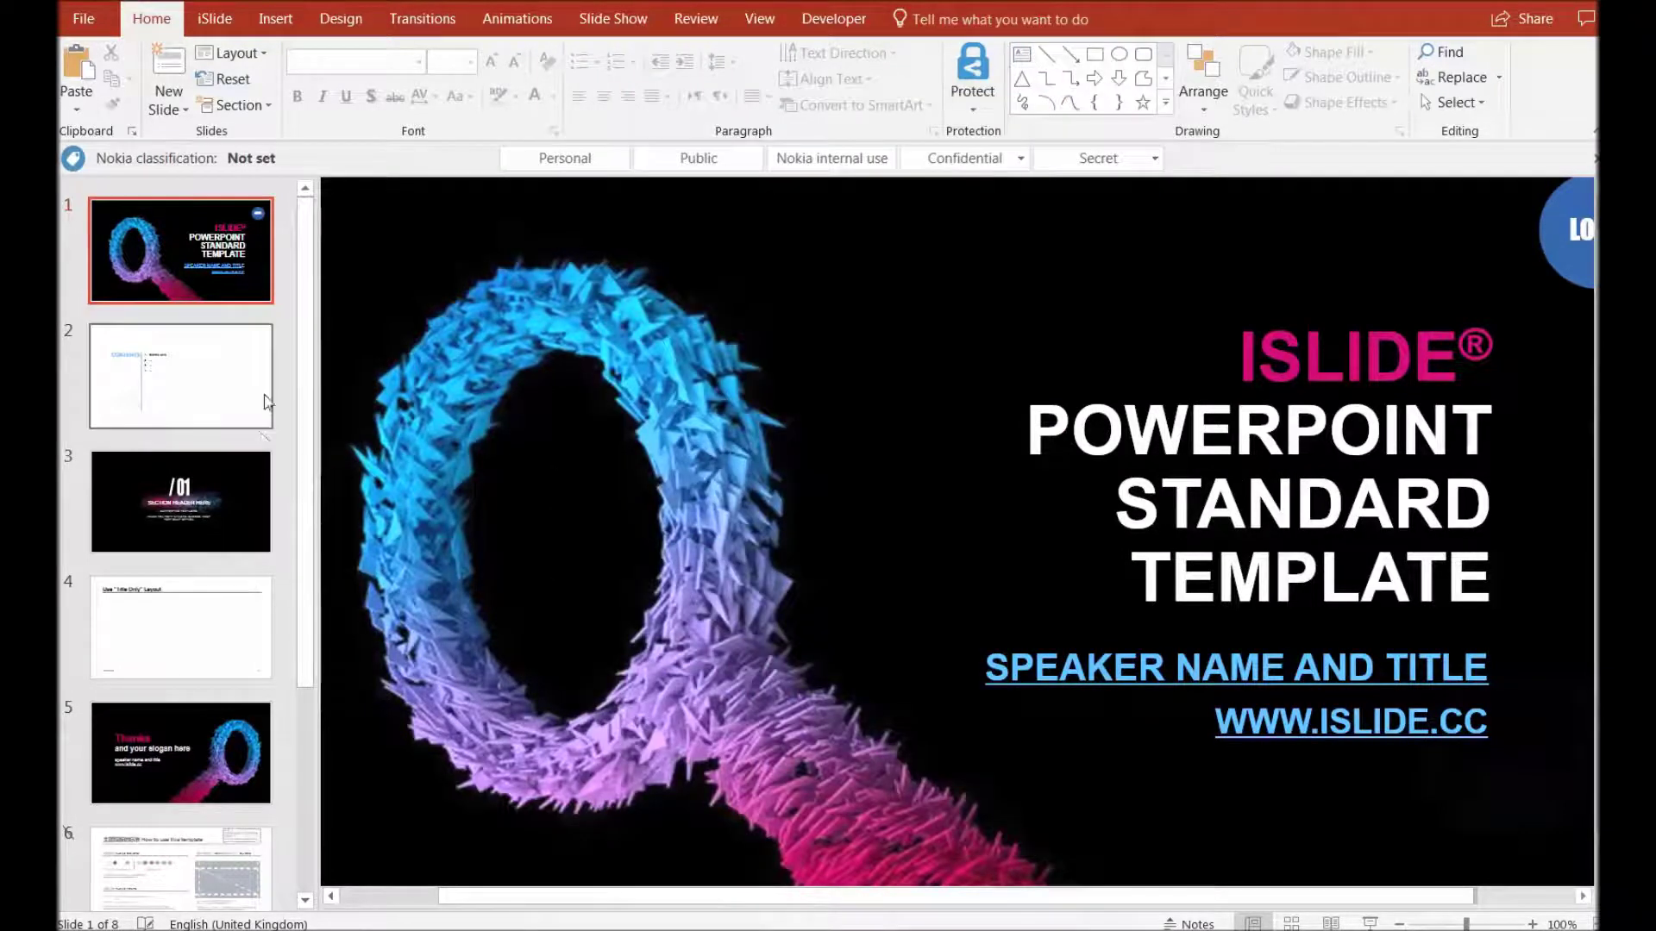
left_click(228, 509)
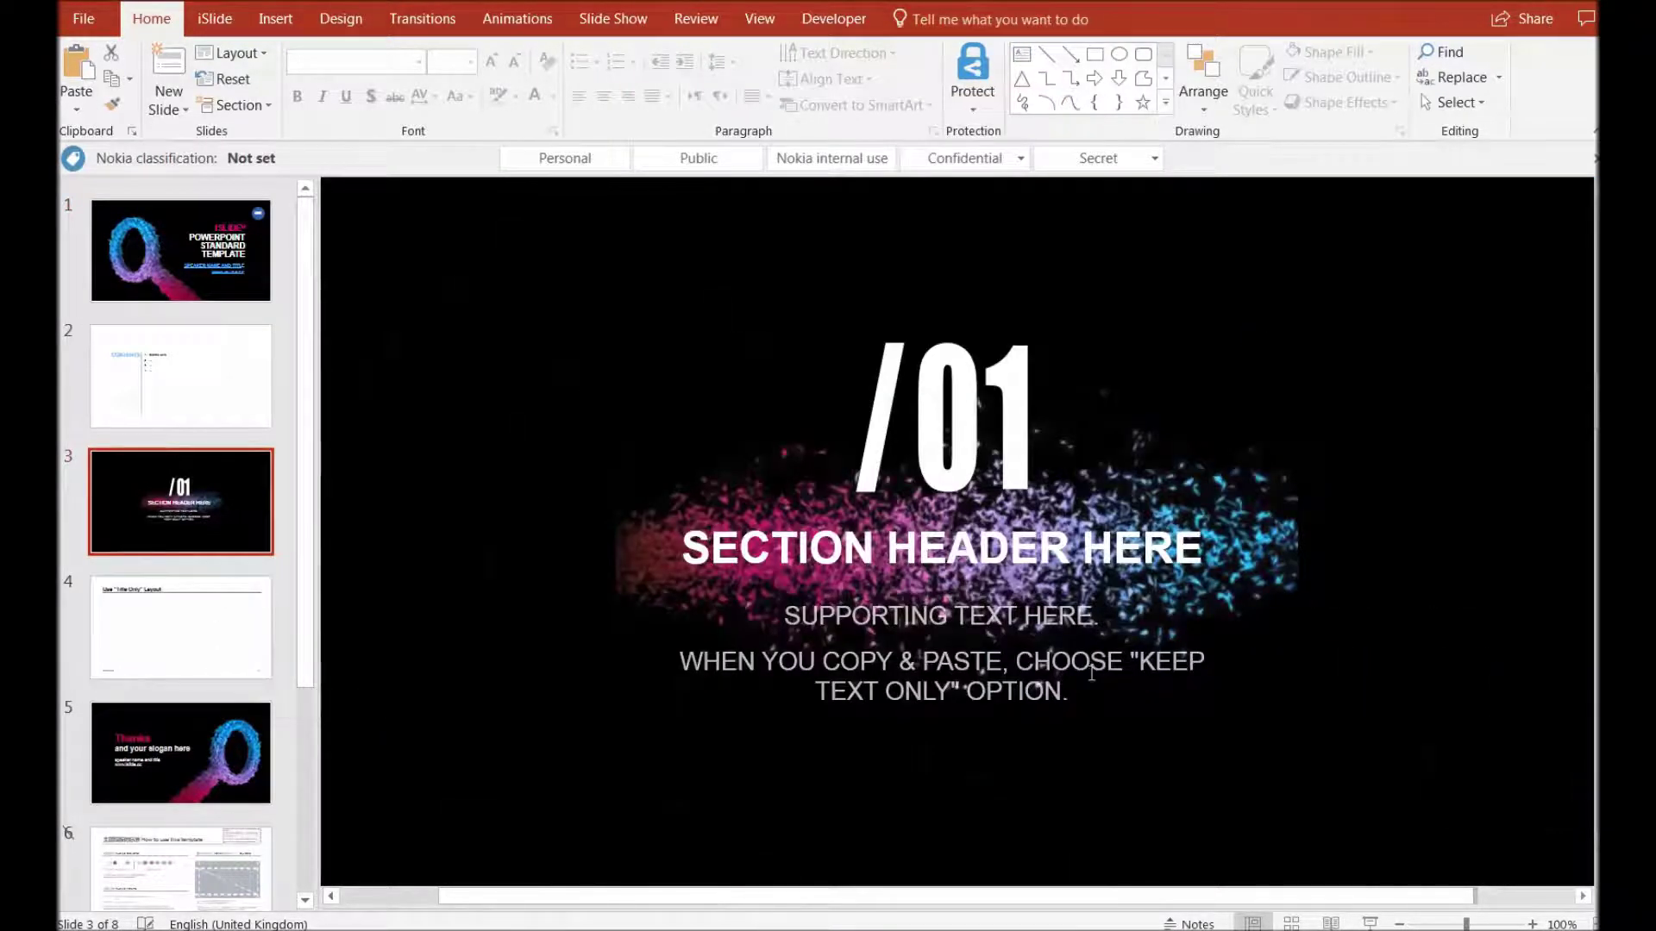
key("Home")
left_click(182, 752)
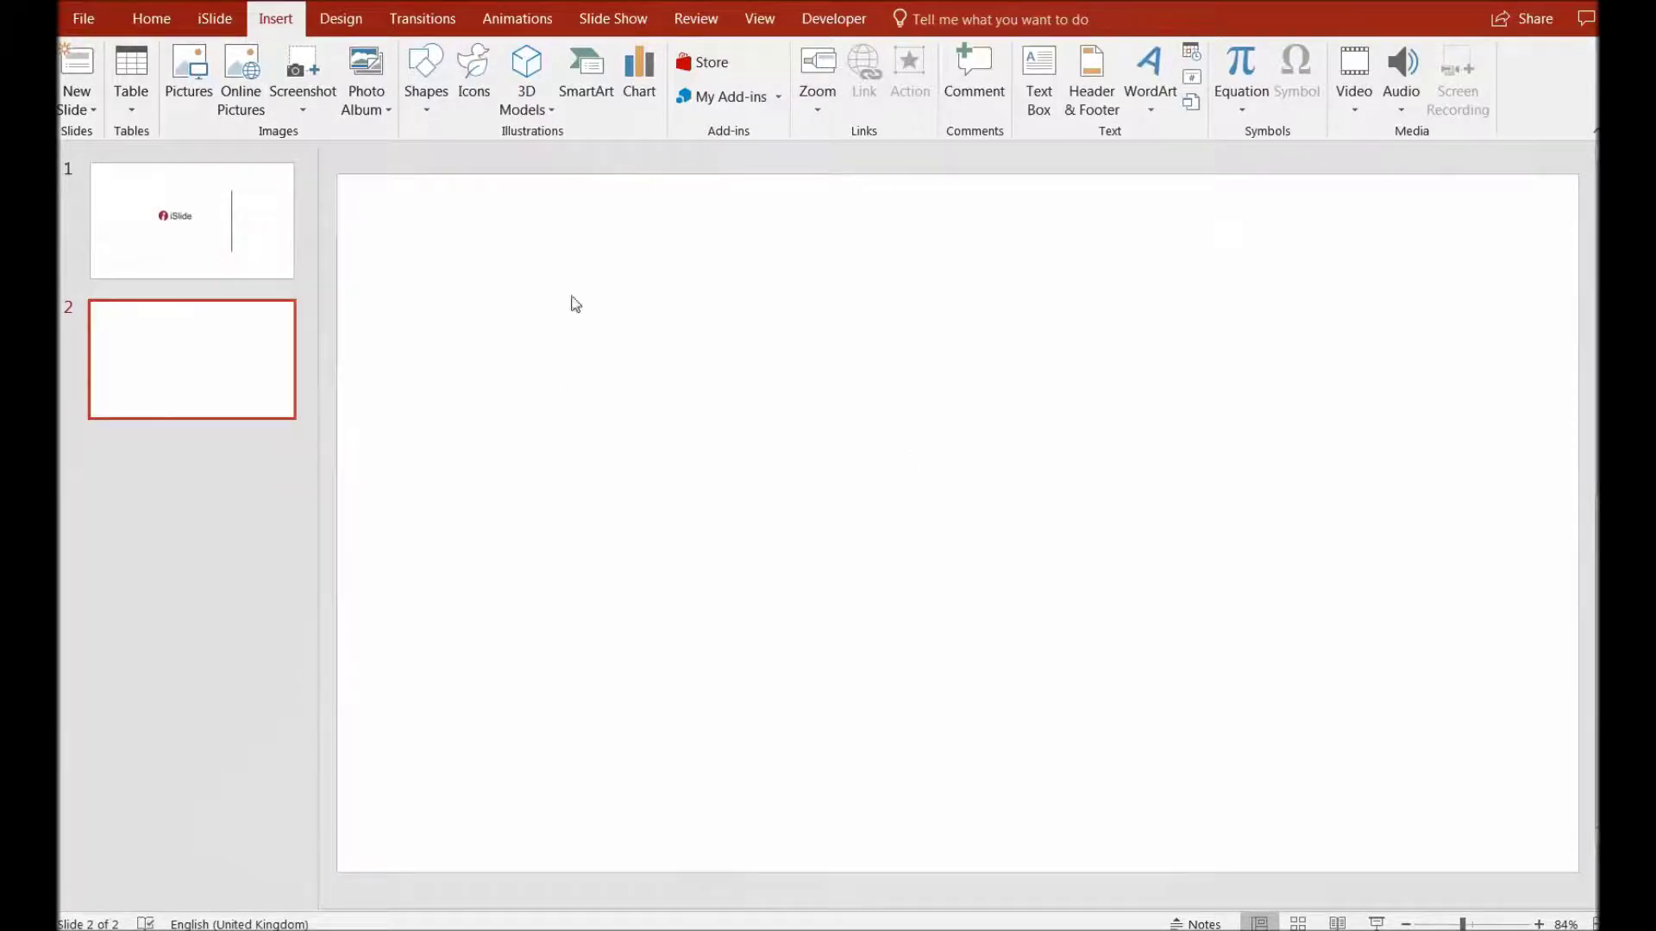
Step: Insert the blue airplane from iSlide's Icon Library and drag it to slide 2's lower-left corner
left_click(474, 73)
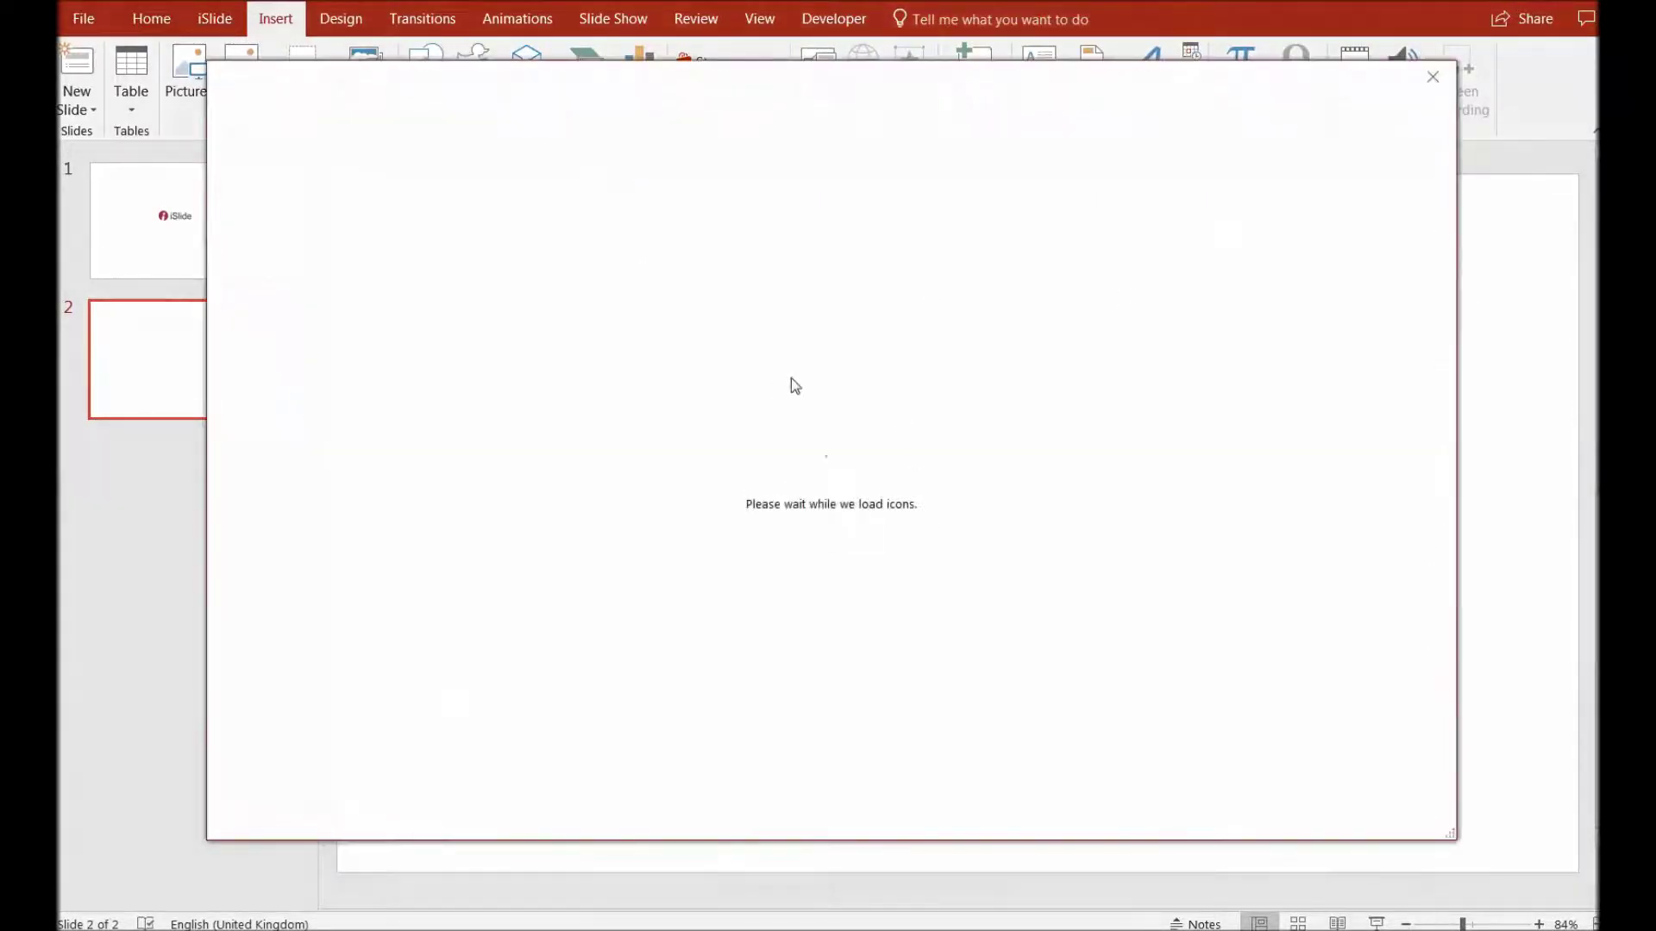
left_click(1432, 77)
left_click(213, 21)
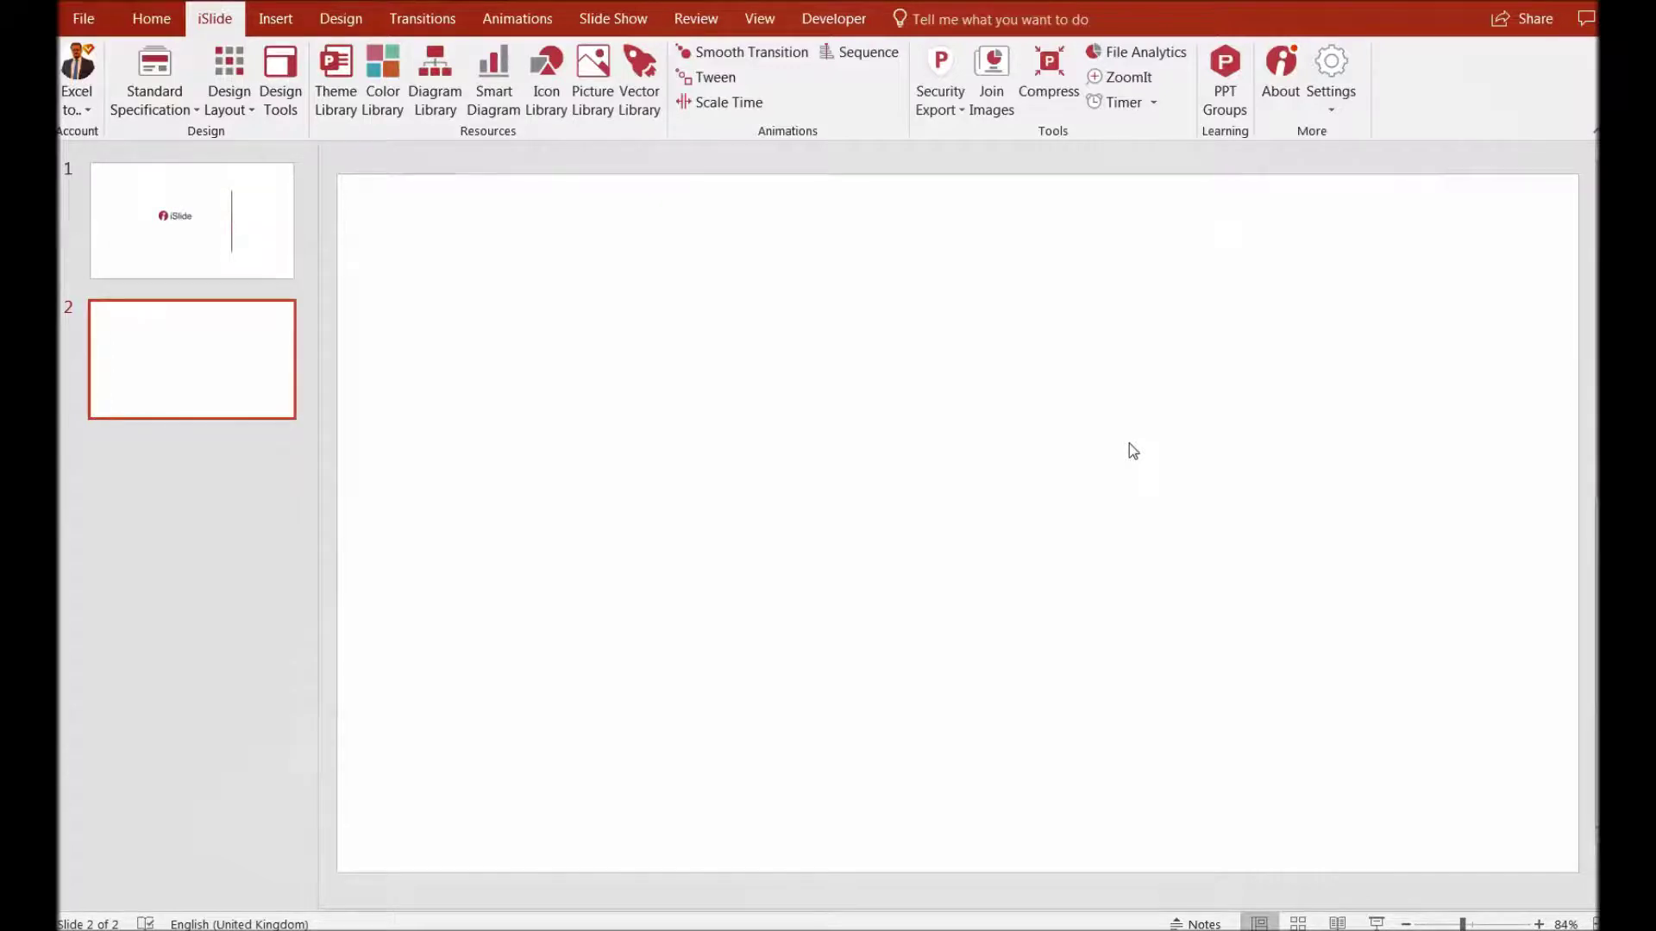
left_click(531, 97)
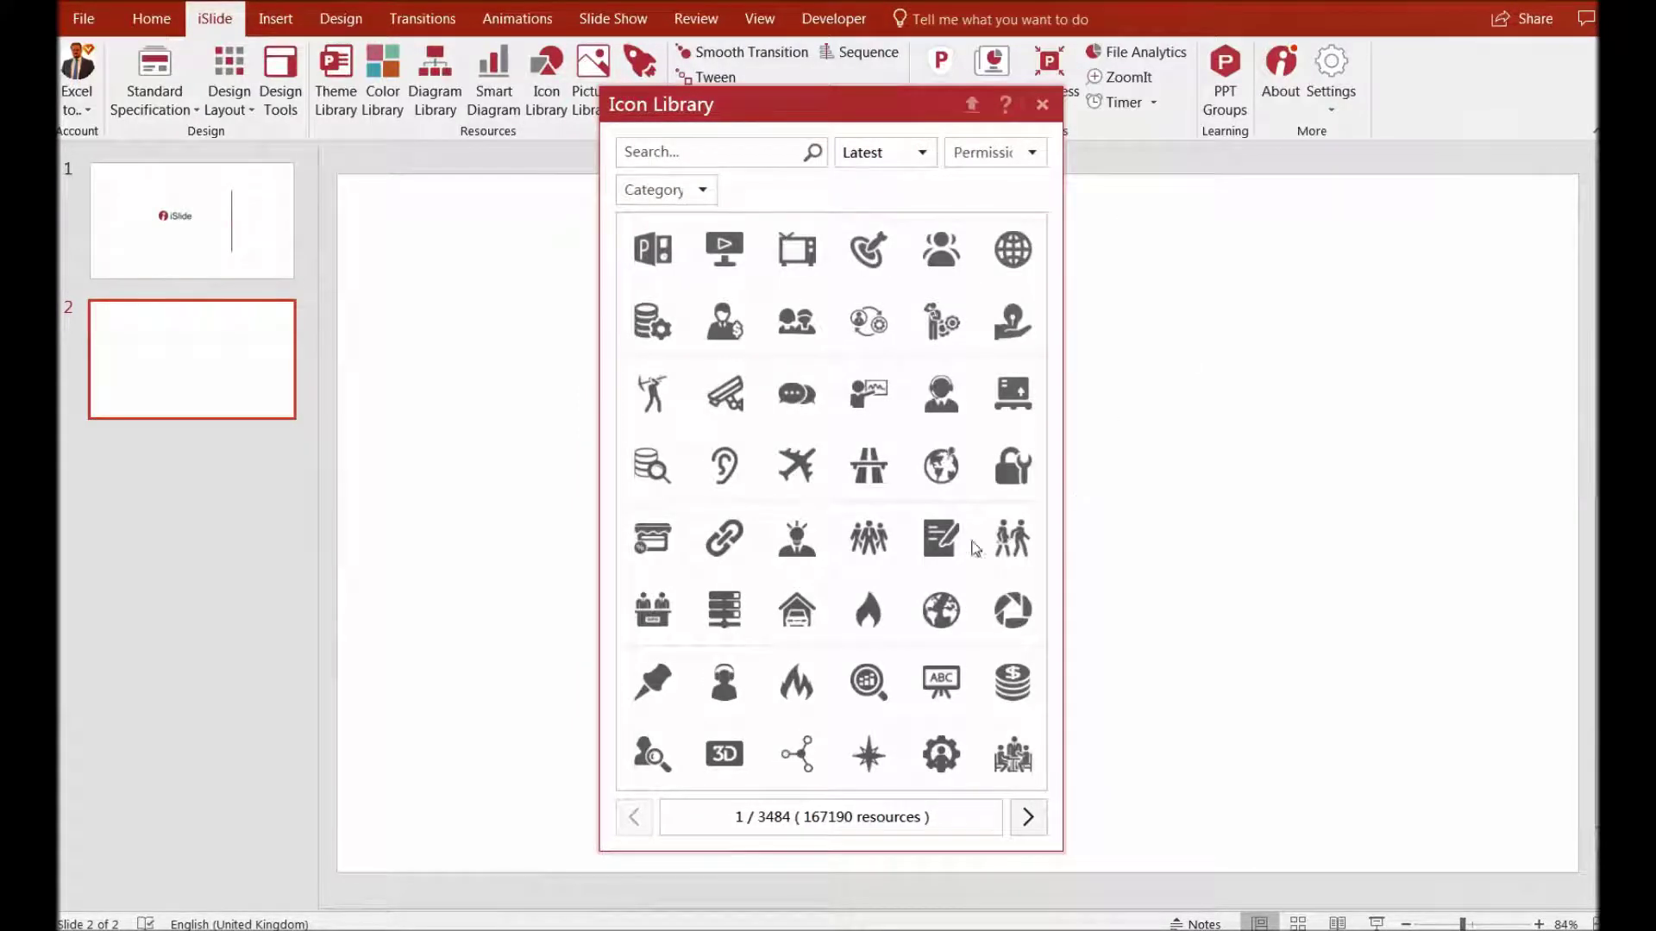
left_click(817, 480)
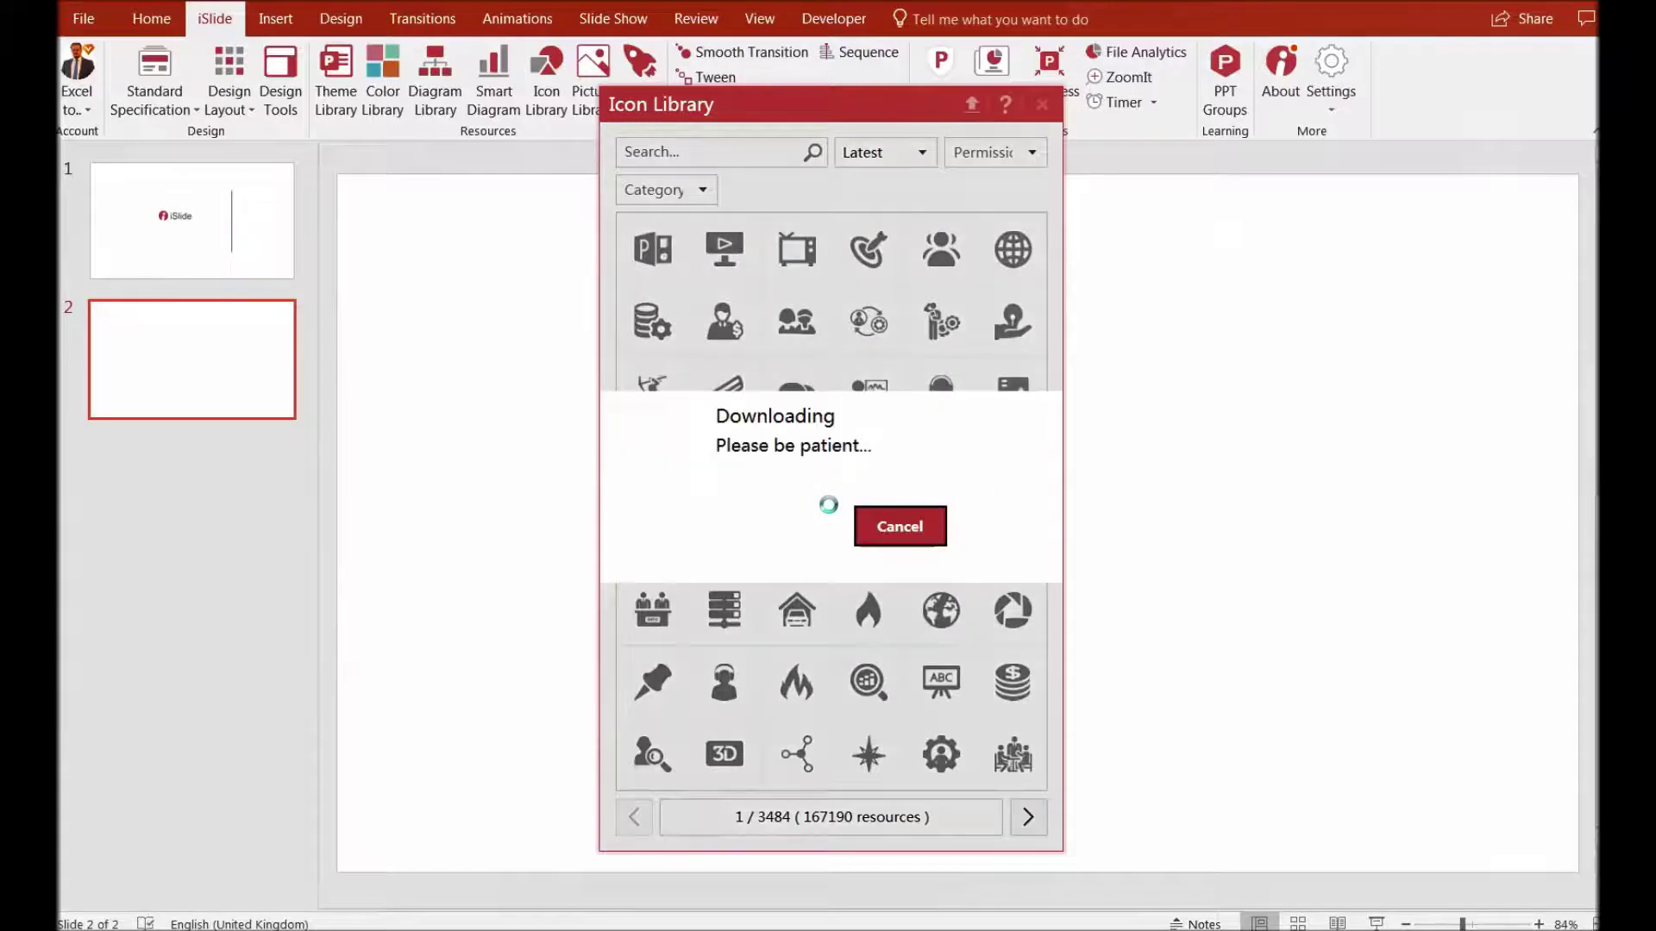
left_click(1049, 107)
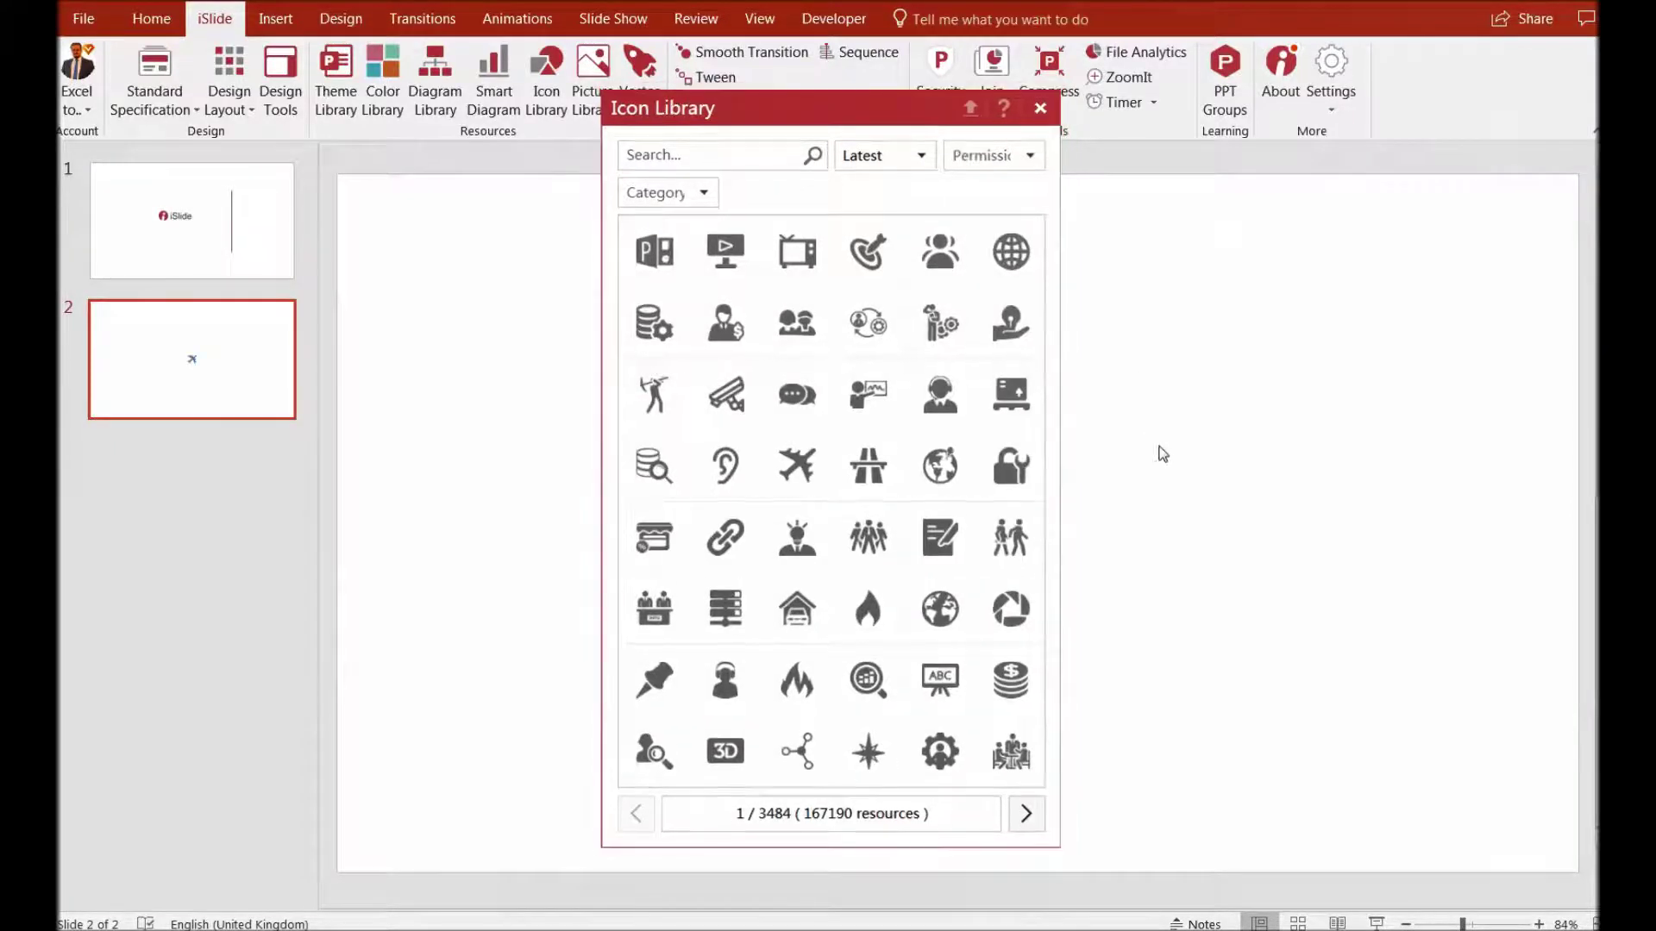
left_click(956, 522)
left_click_drag(955, 522, 417, 807)
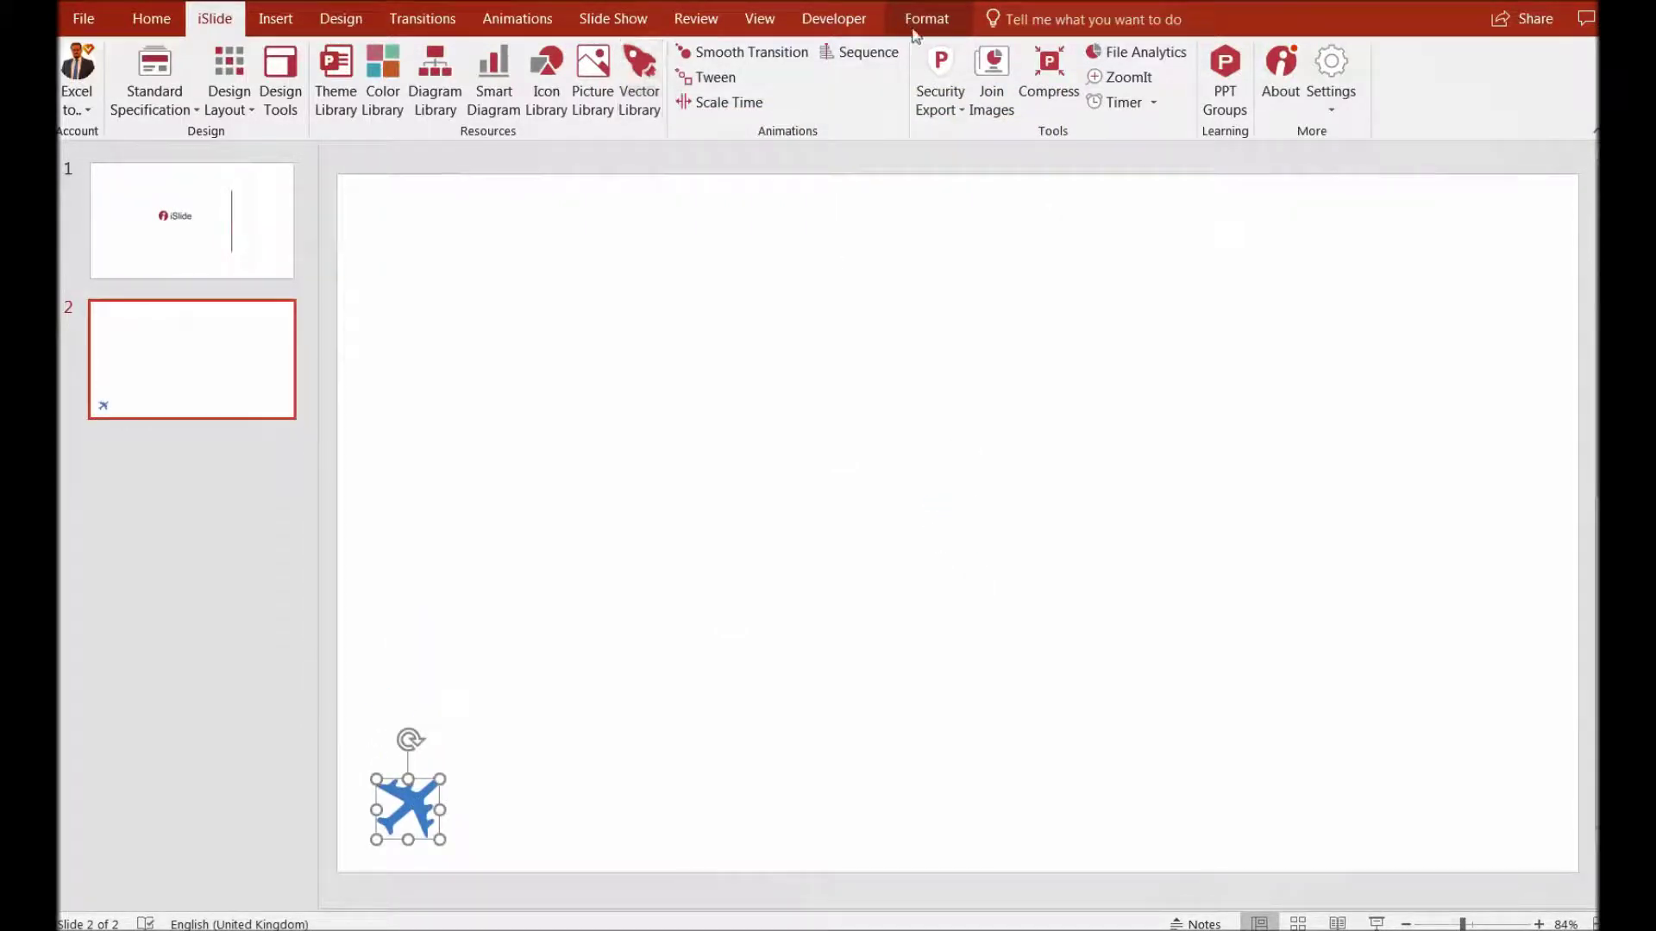
left_click(944, 31)
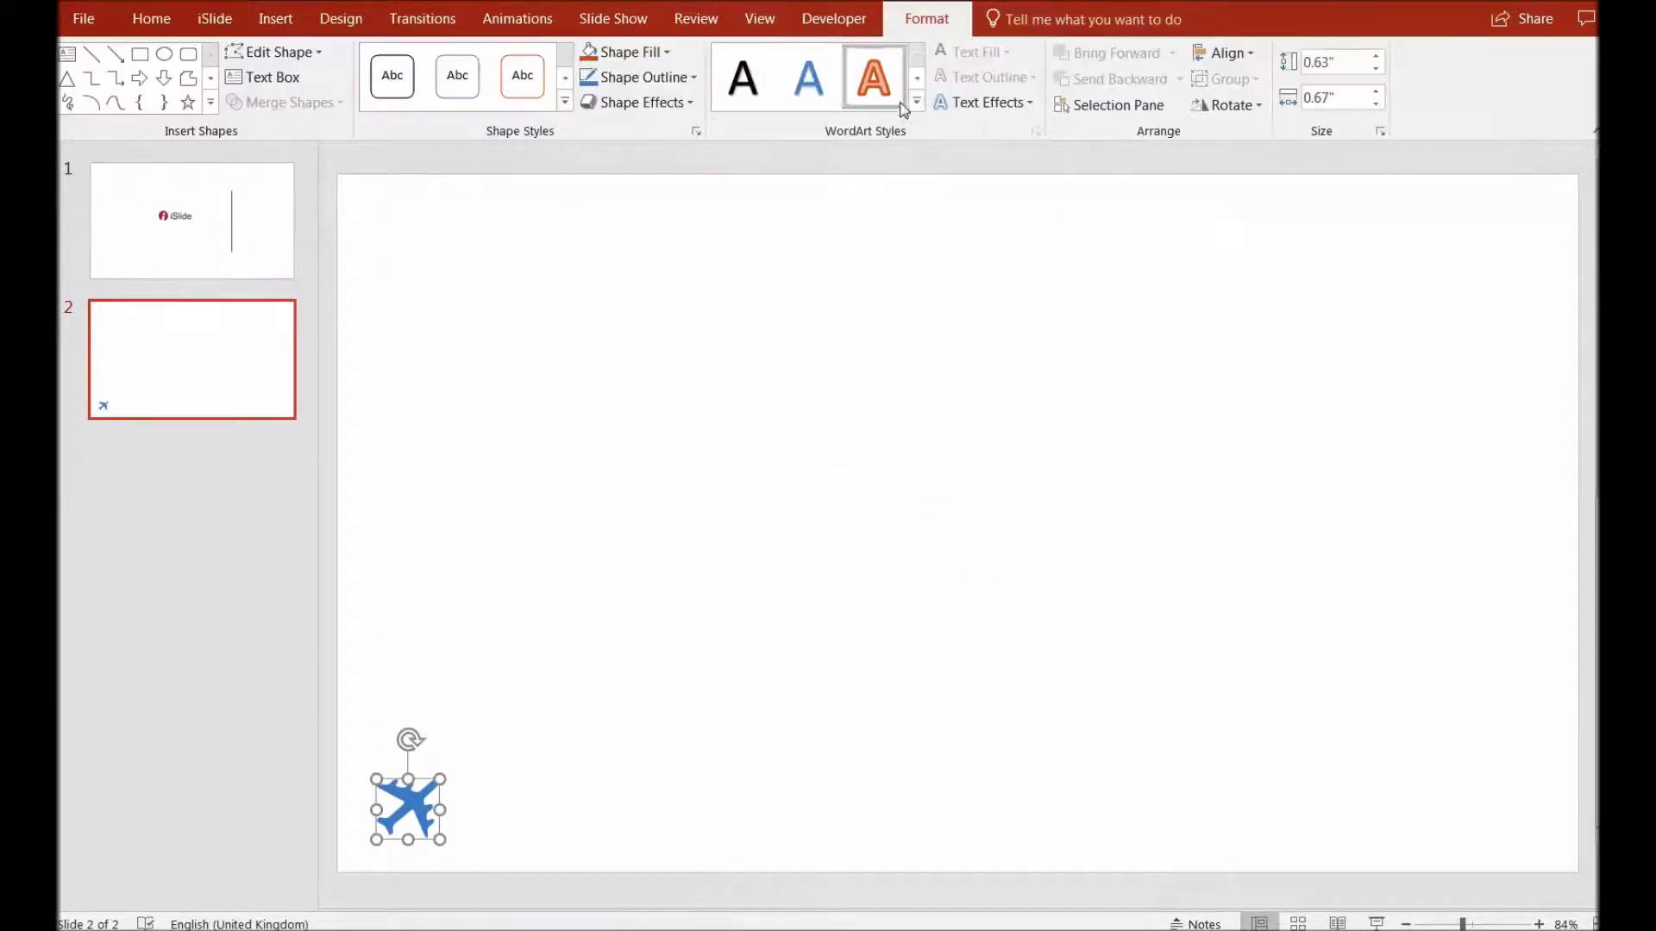
left_click(659, 50)
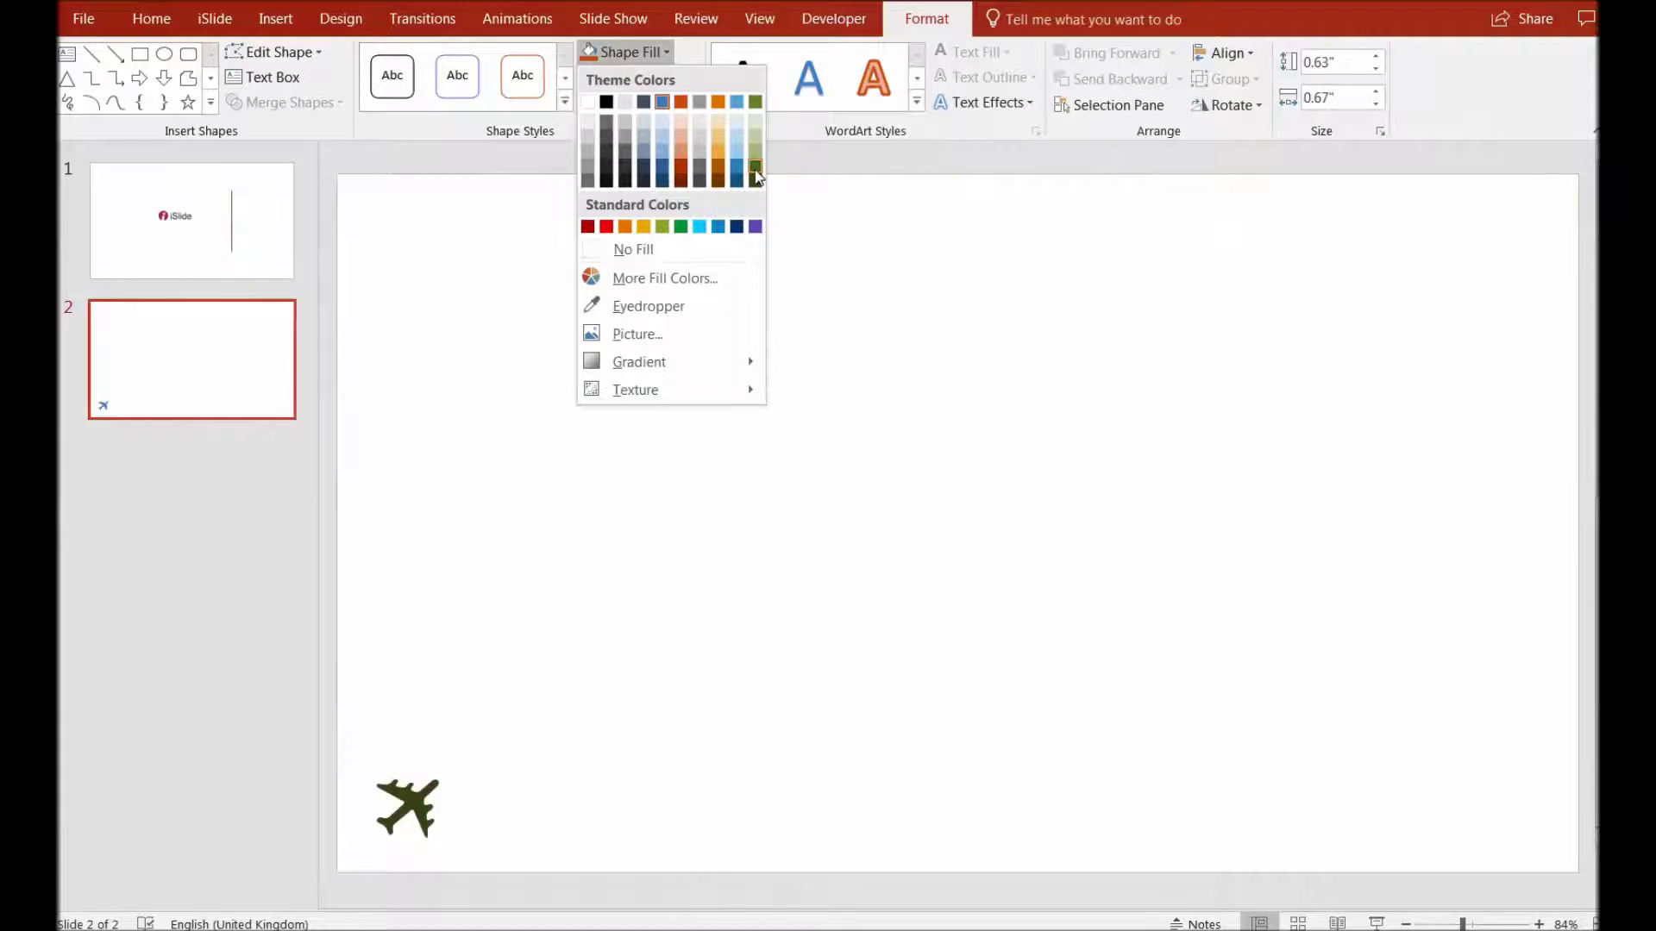
left_click(689, 229)
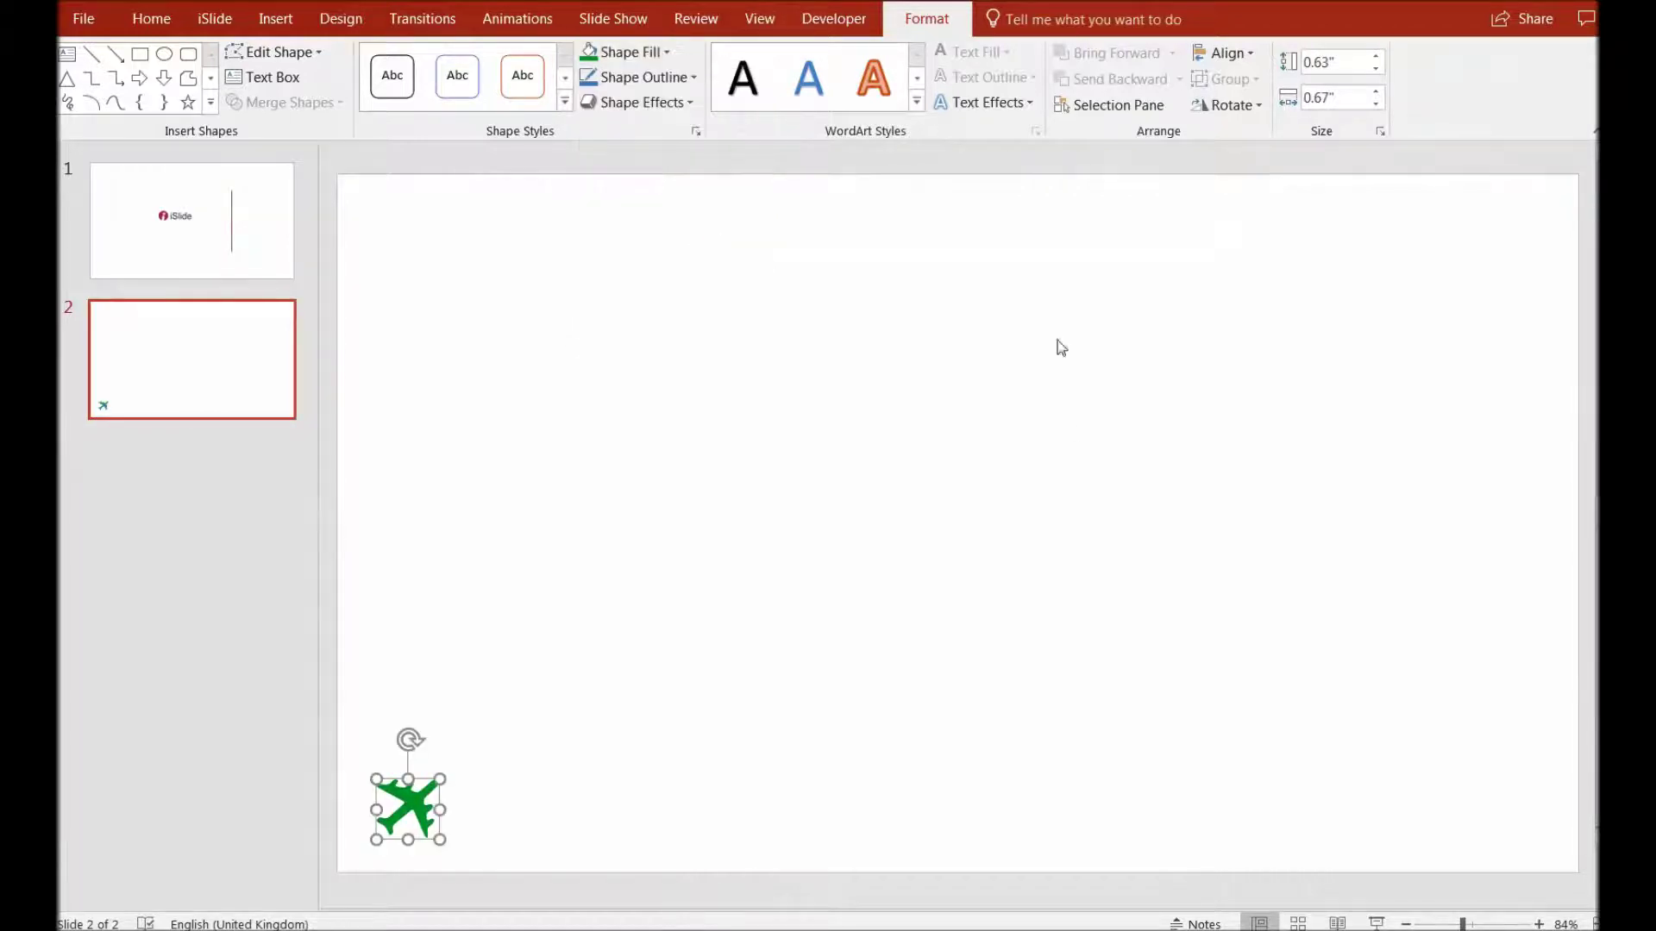
left_click(1020, 478)
left_click(408, 802)
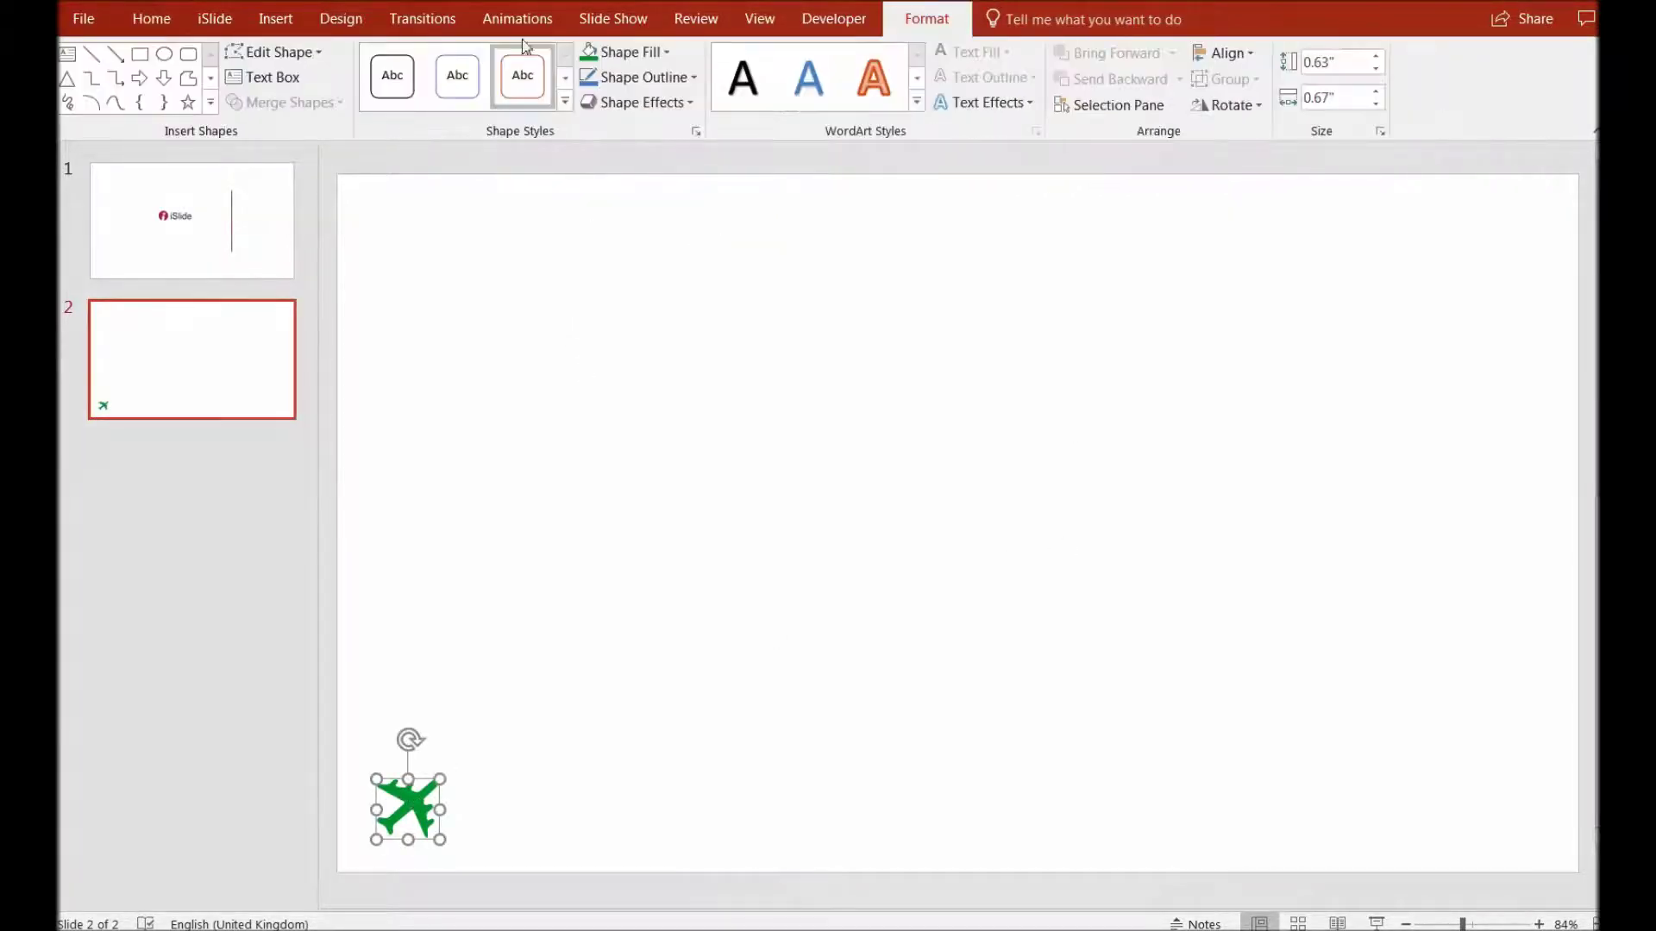
left_click(216, 21)
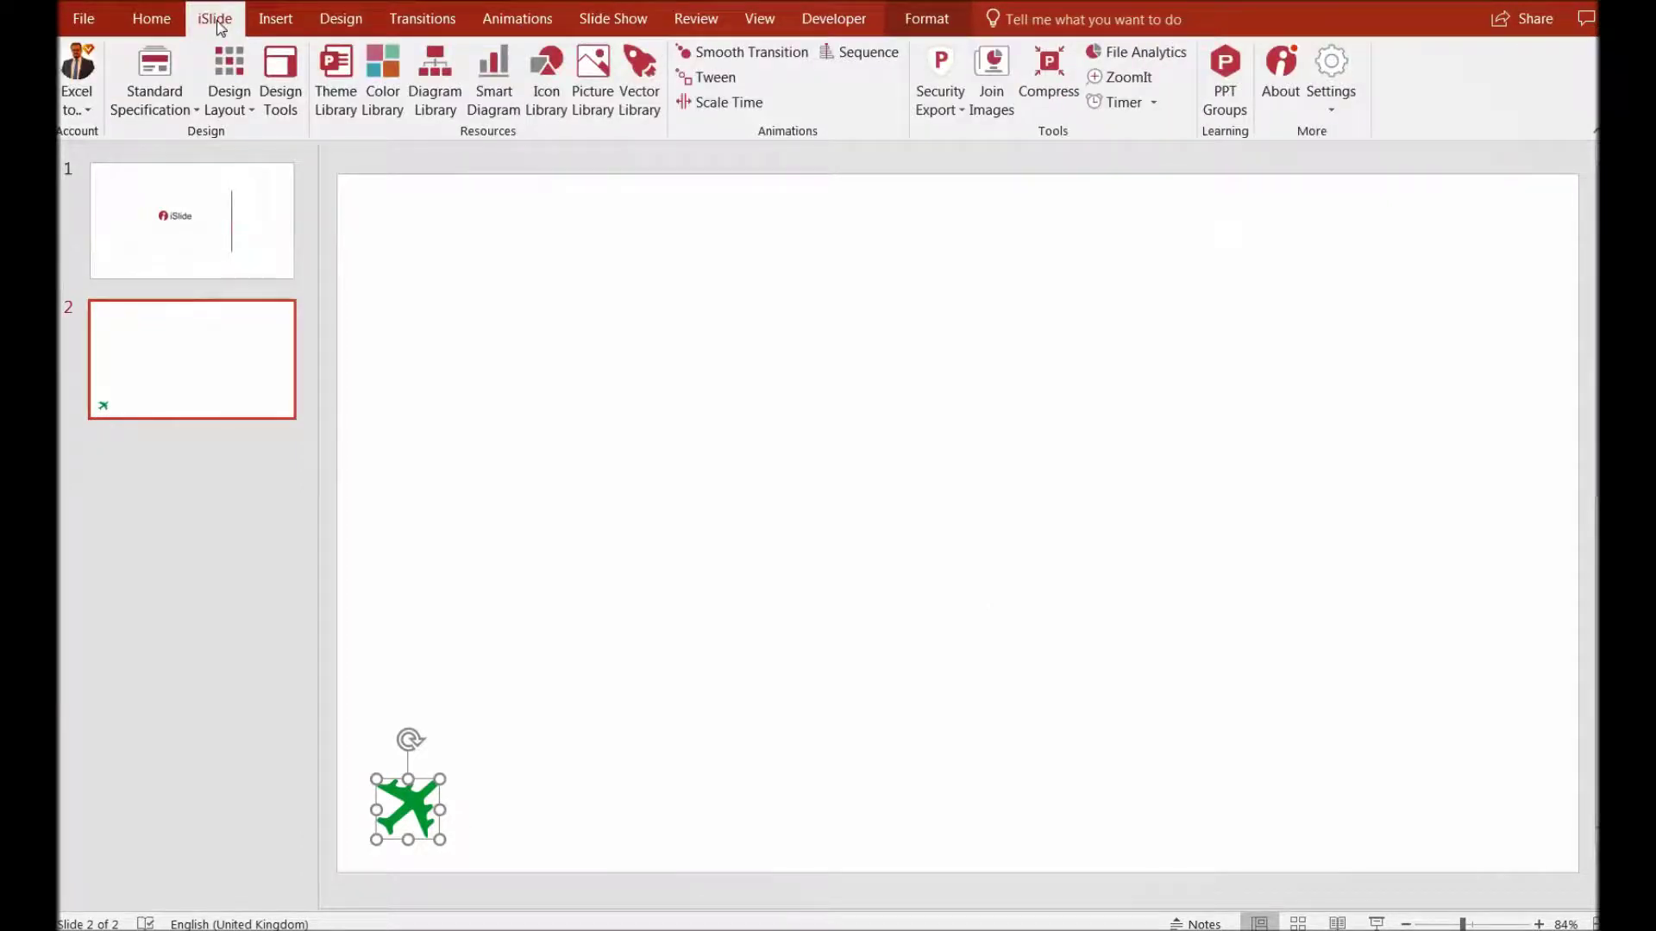
left_click(690, 53)
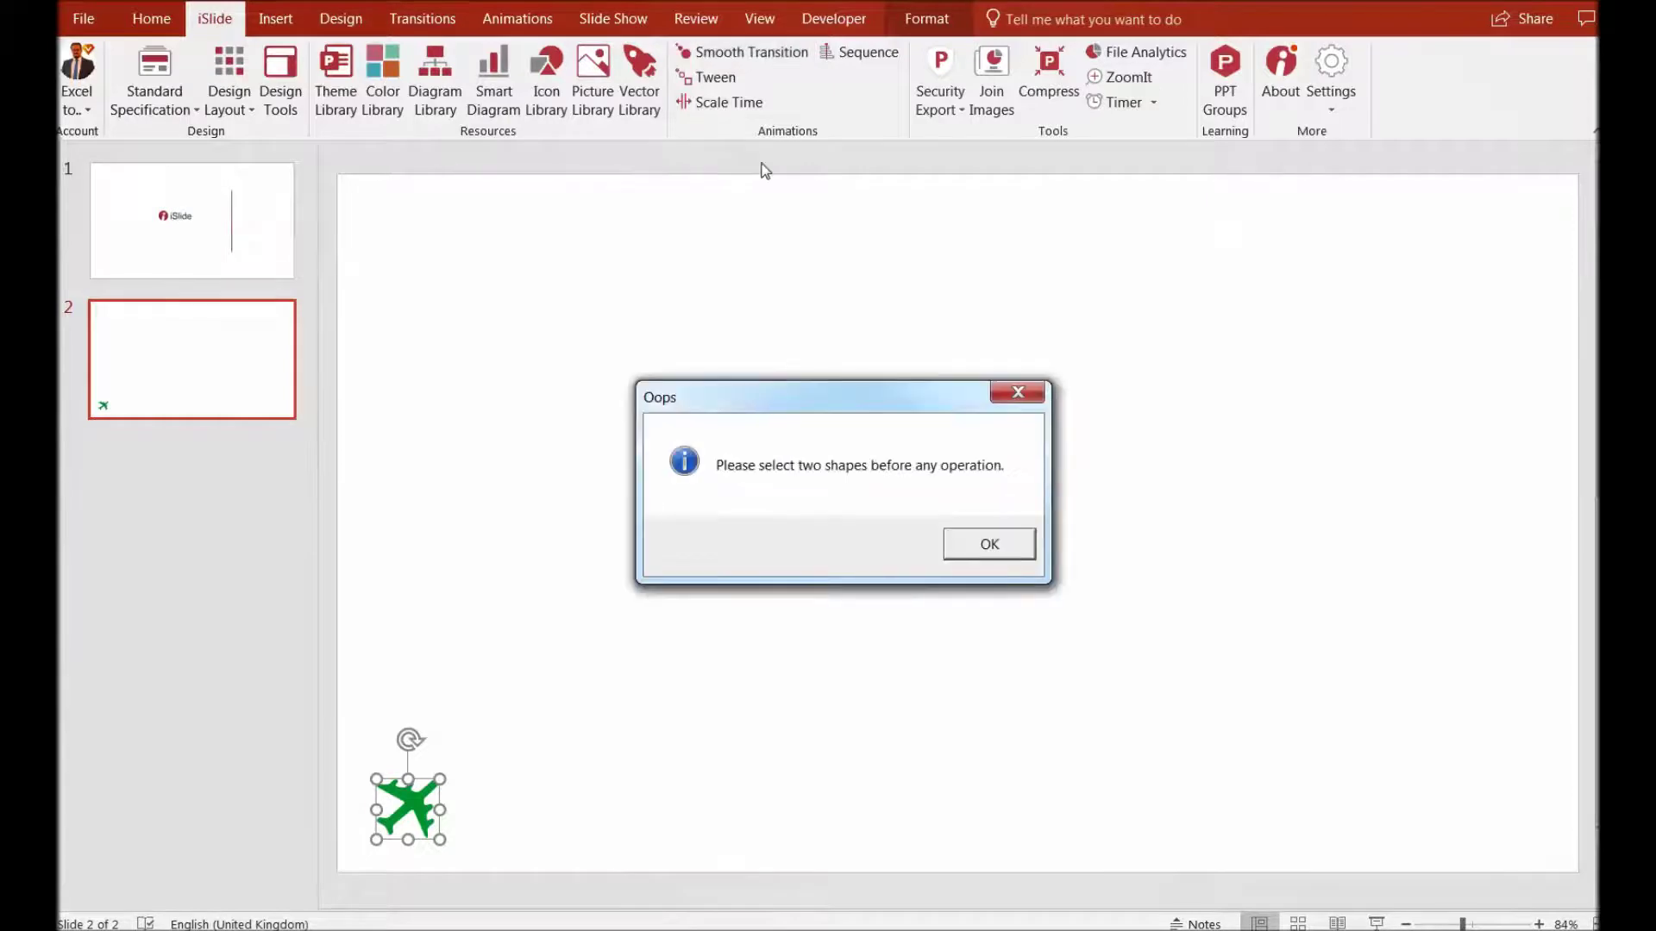
left_click(967, 539)
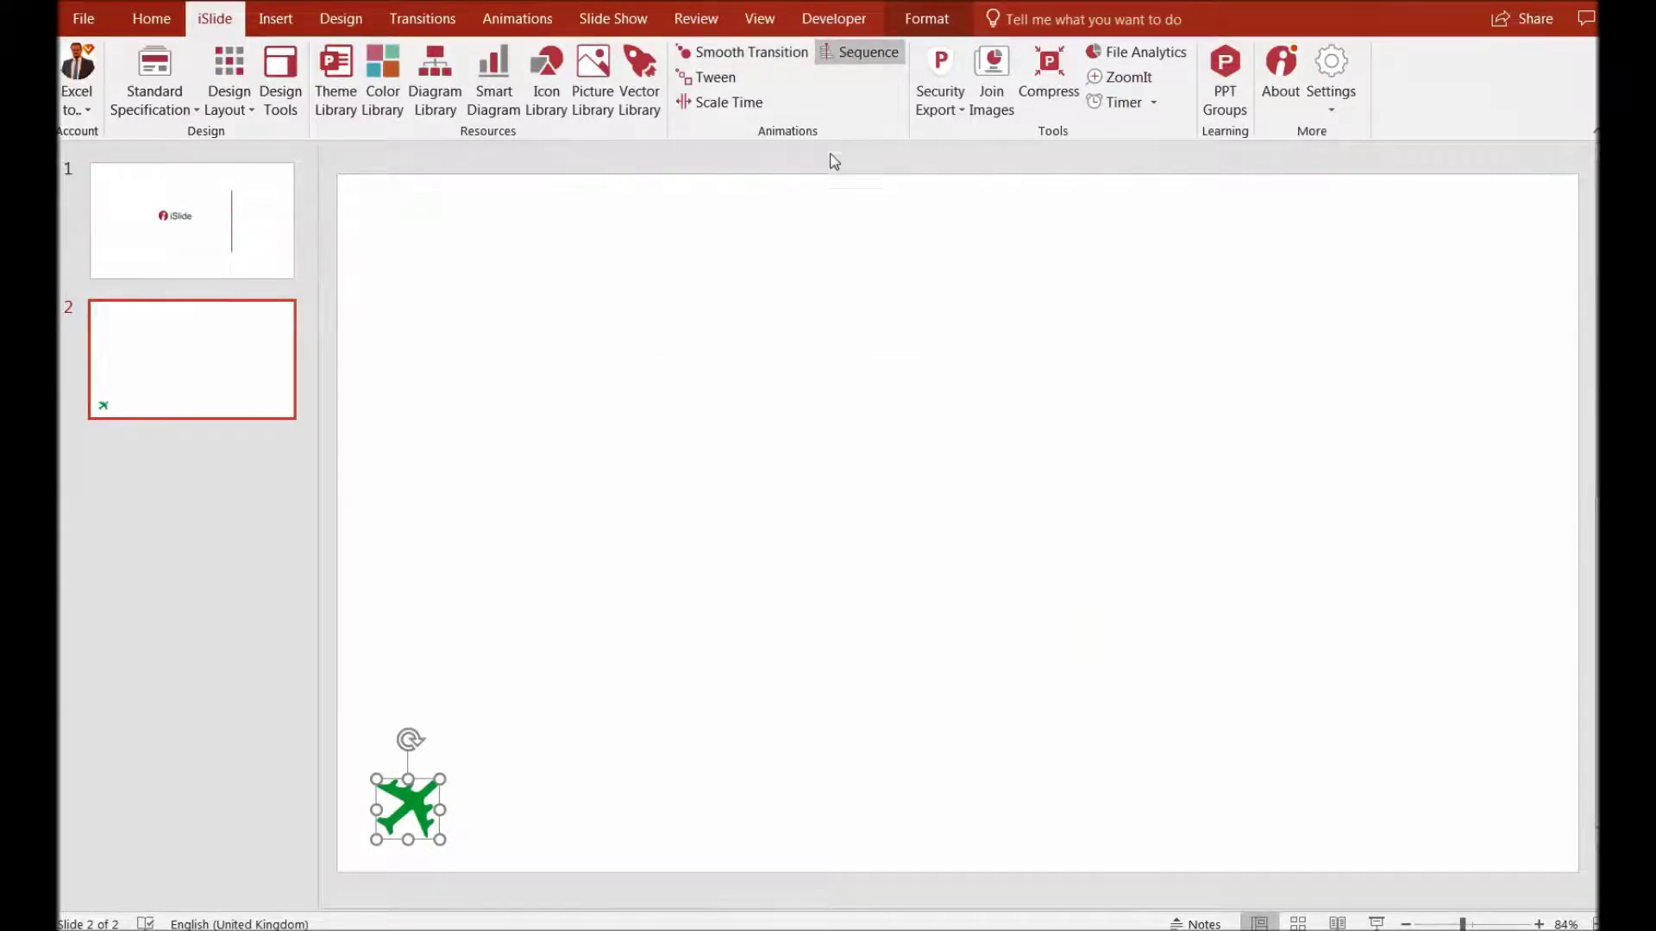
left_click(1132, 174)
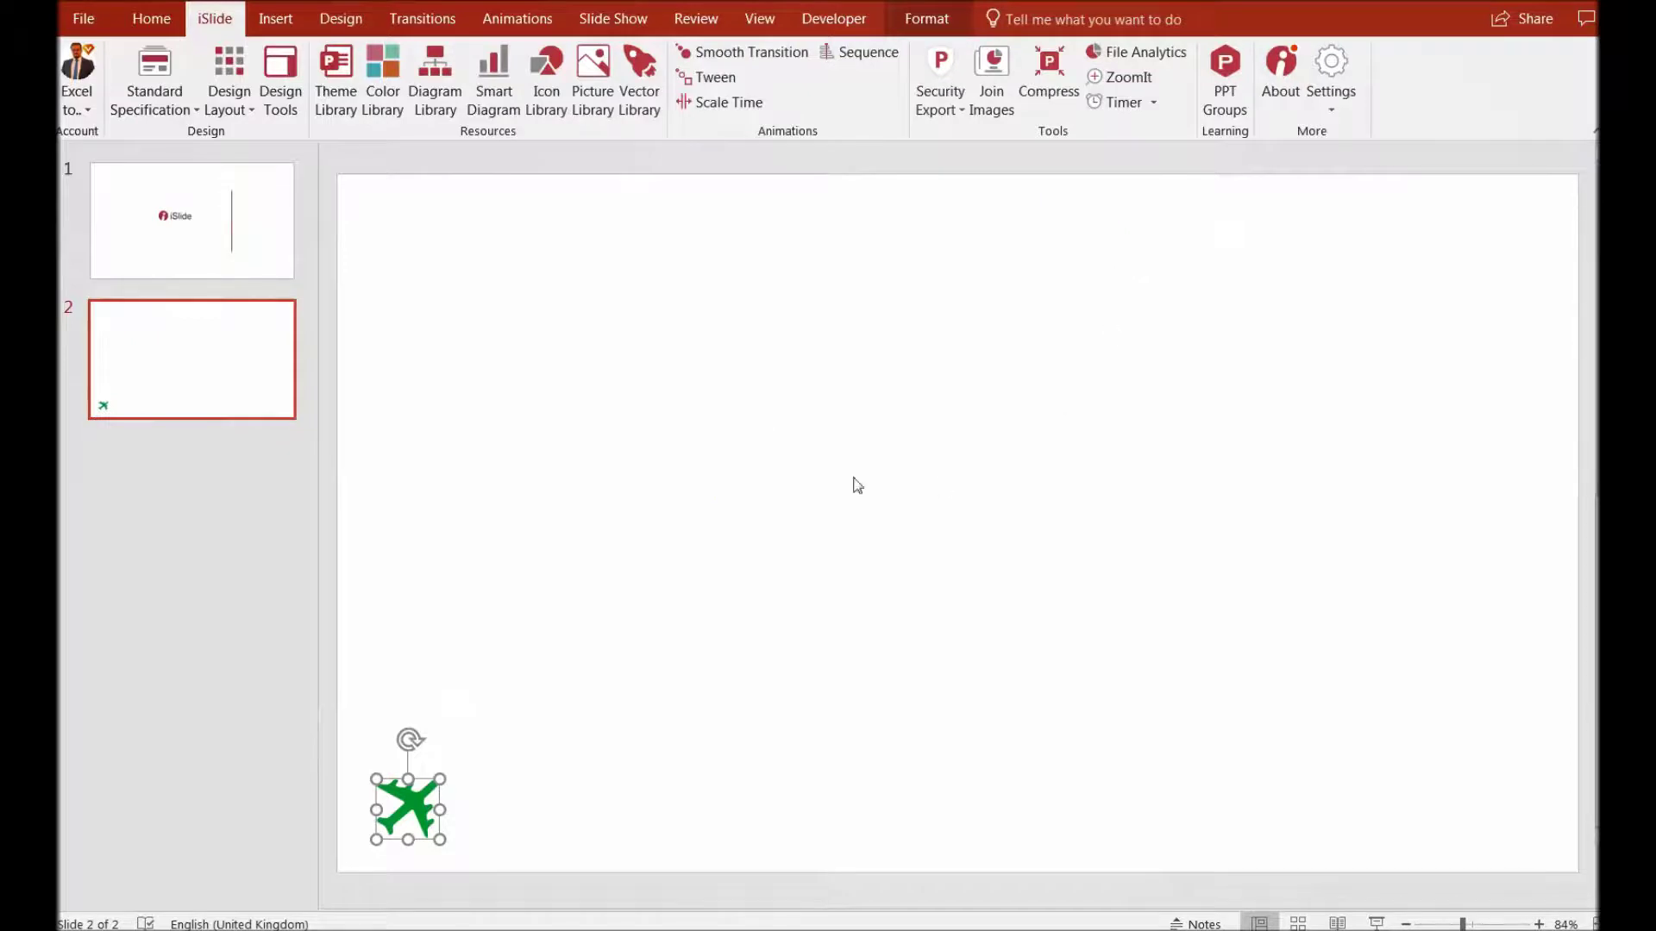
Step: Give the green plane a Square motion path and move the path to the slide's centre
left_click(499, 21)
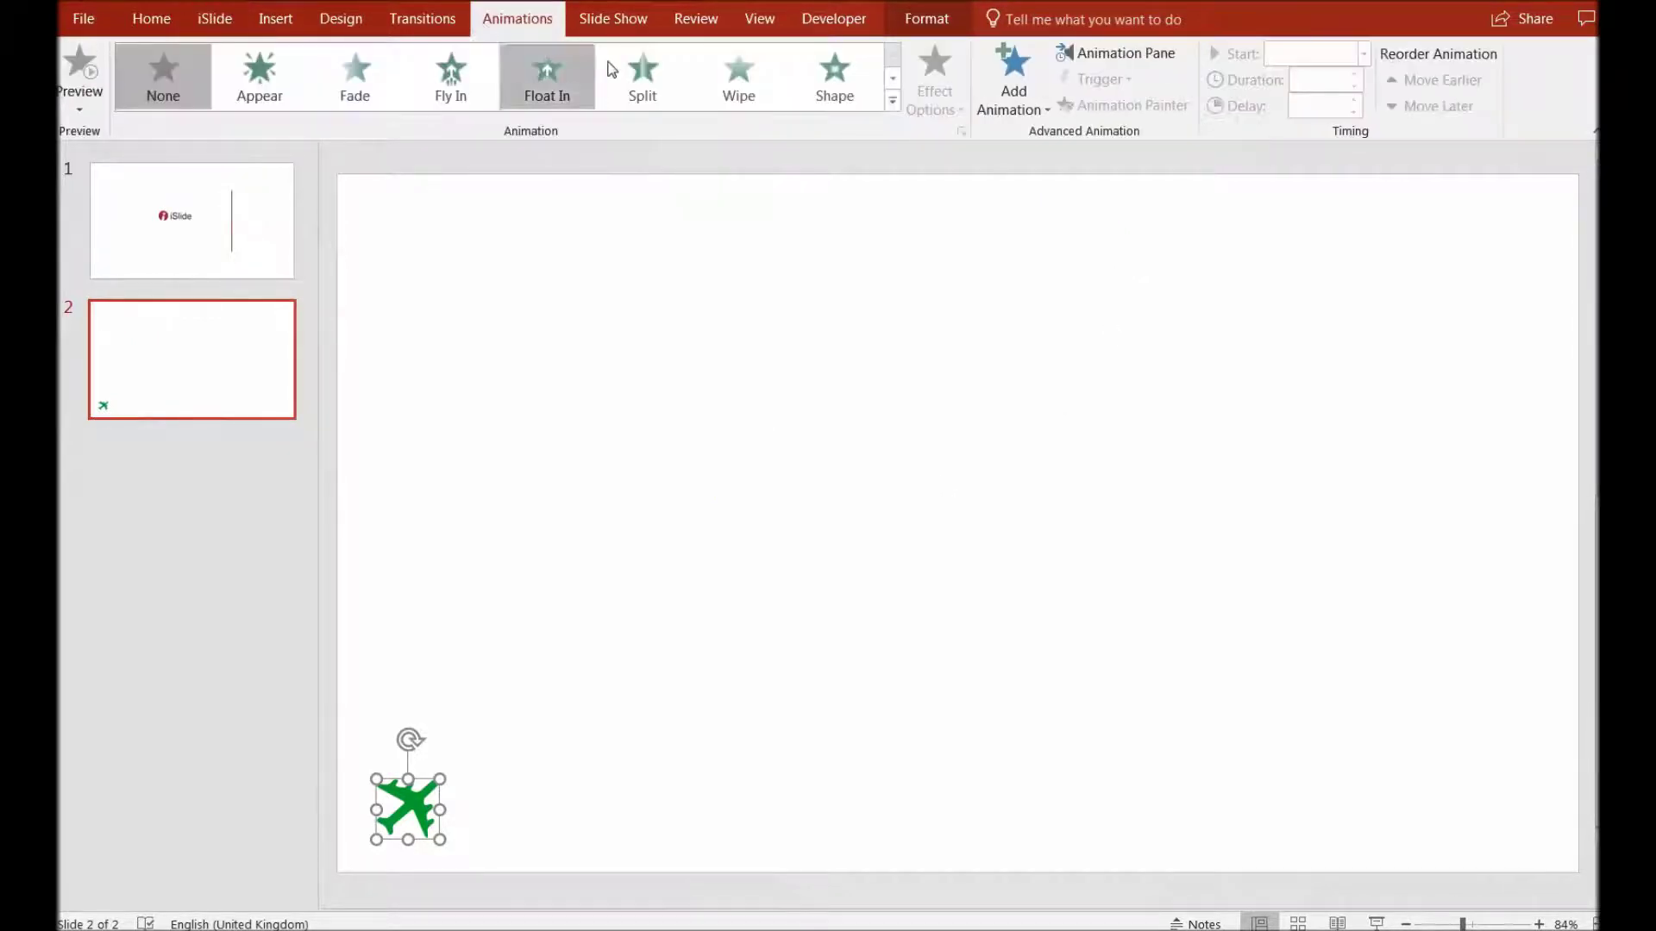
left_click(1014, 86)
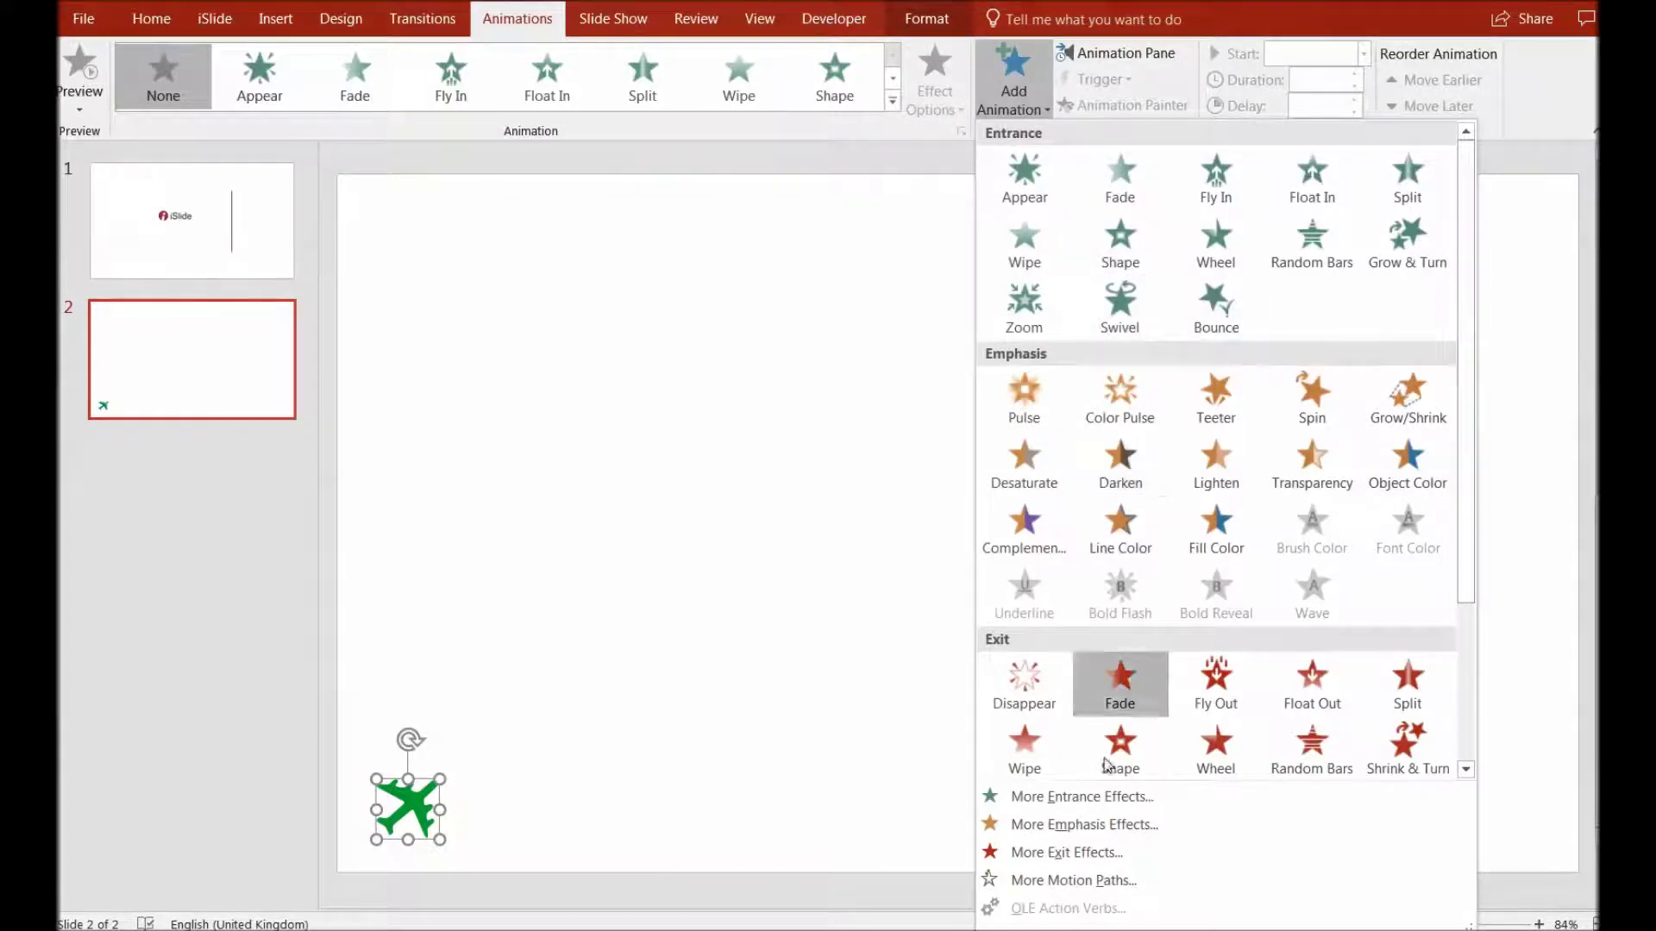
left_click(1102, 880)
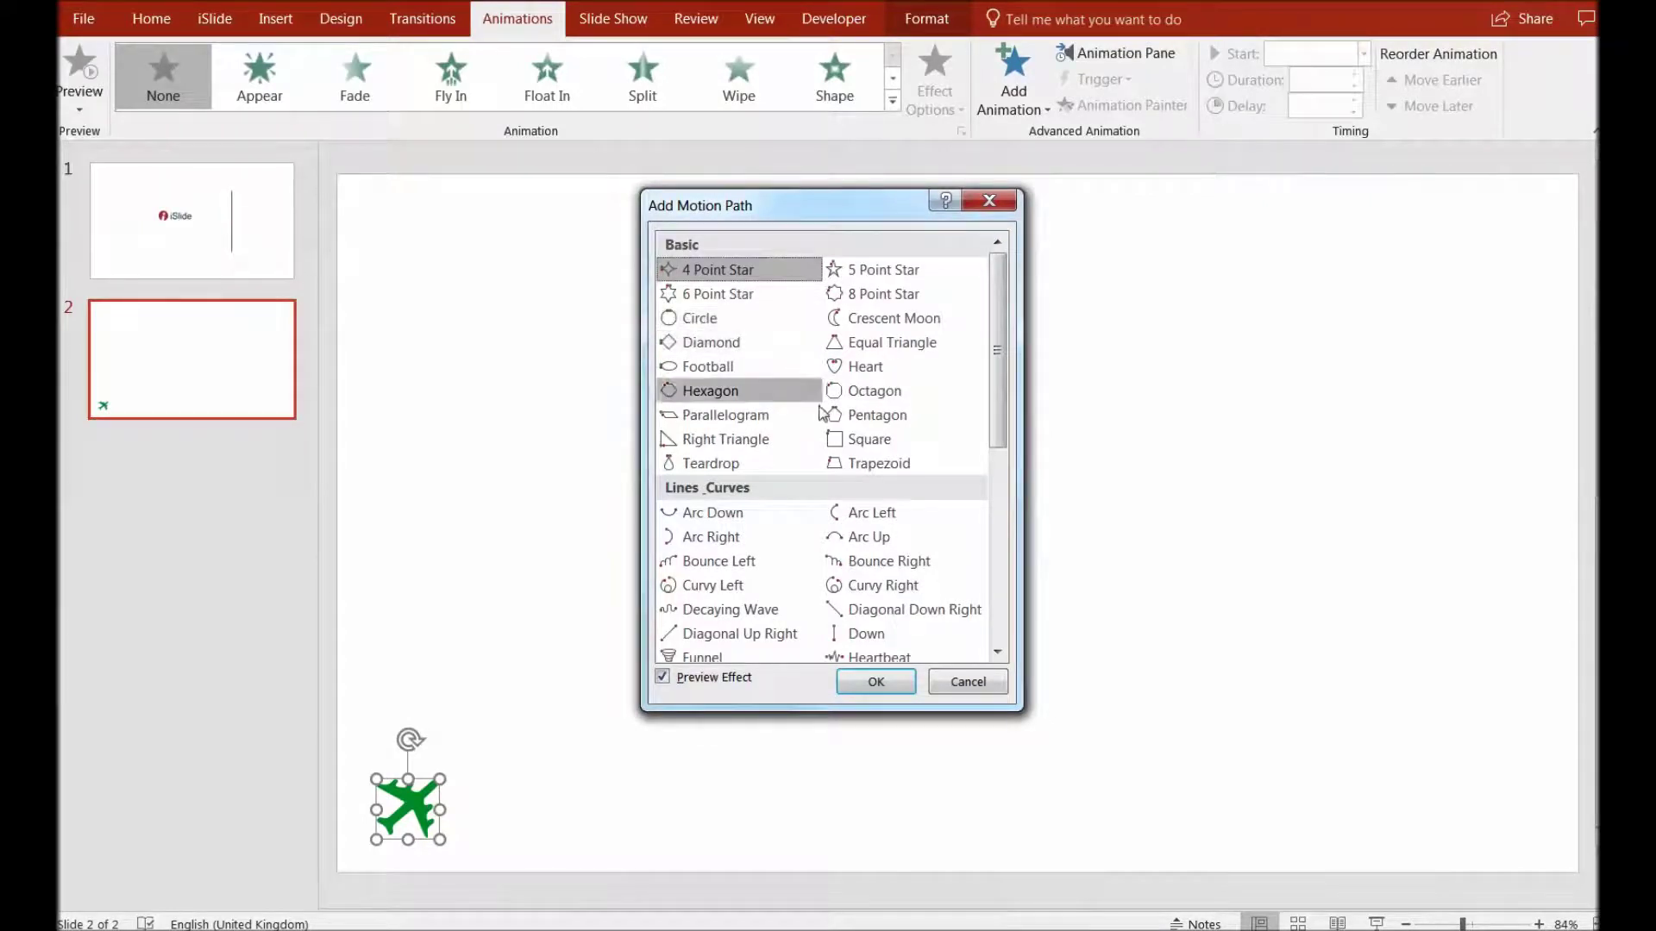
left_click(854, 437)
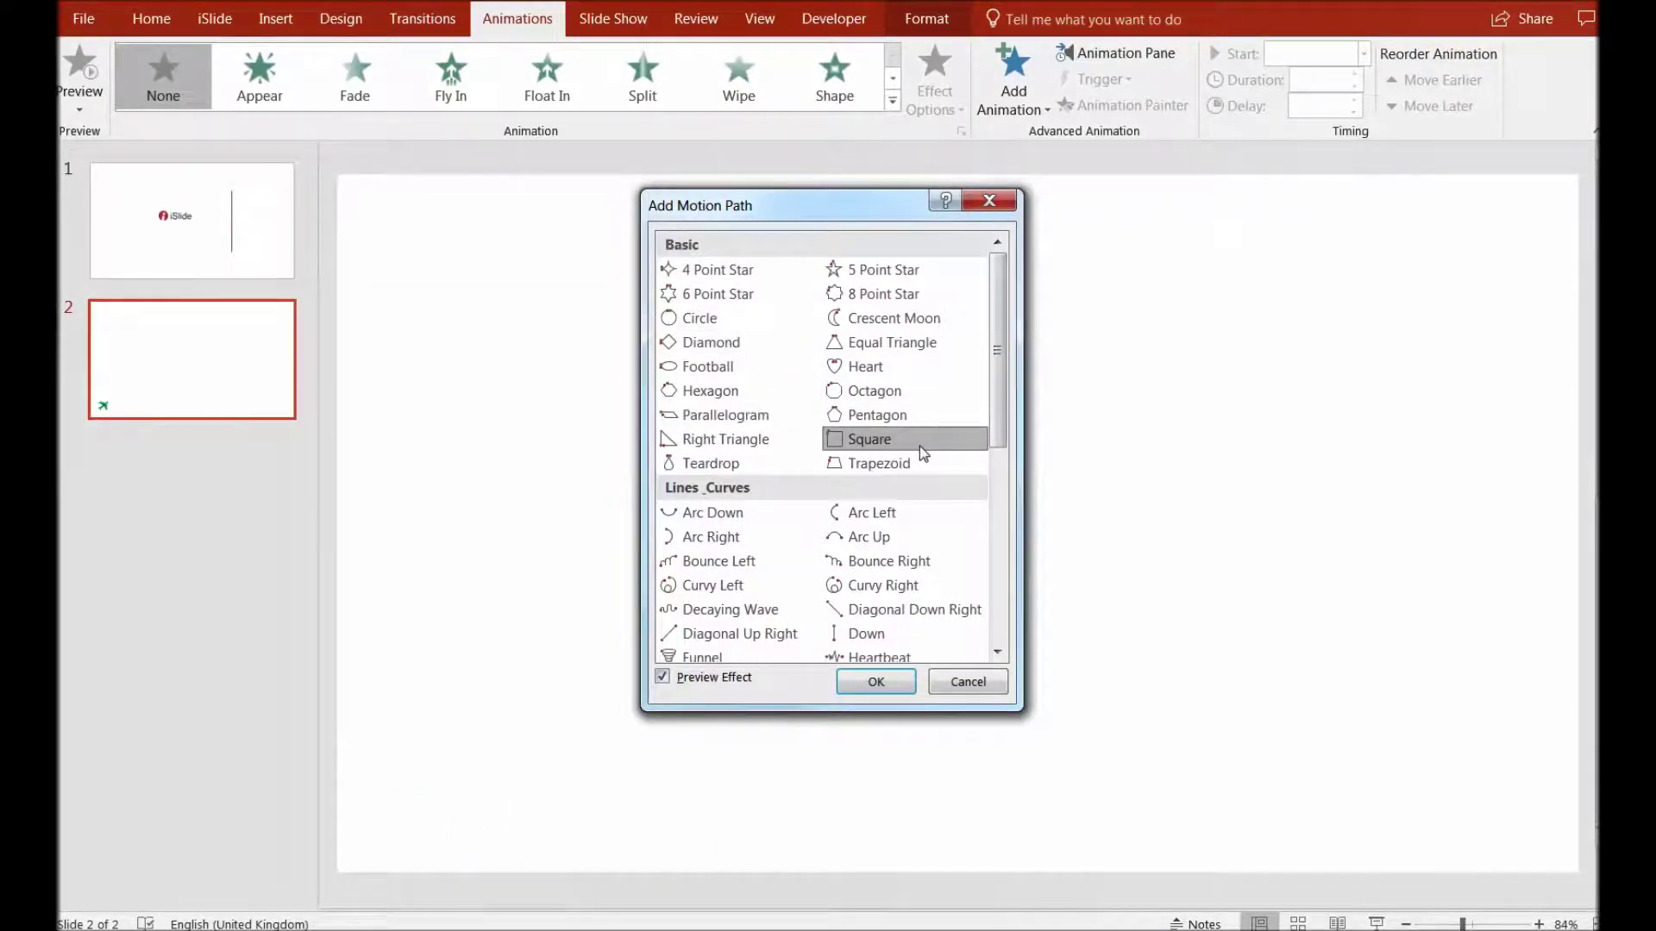
left_click(876, 681)
left_click_drag(440, 791, 853, 369)
left_click(670, 499)
key("Page_Up")
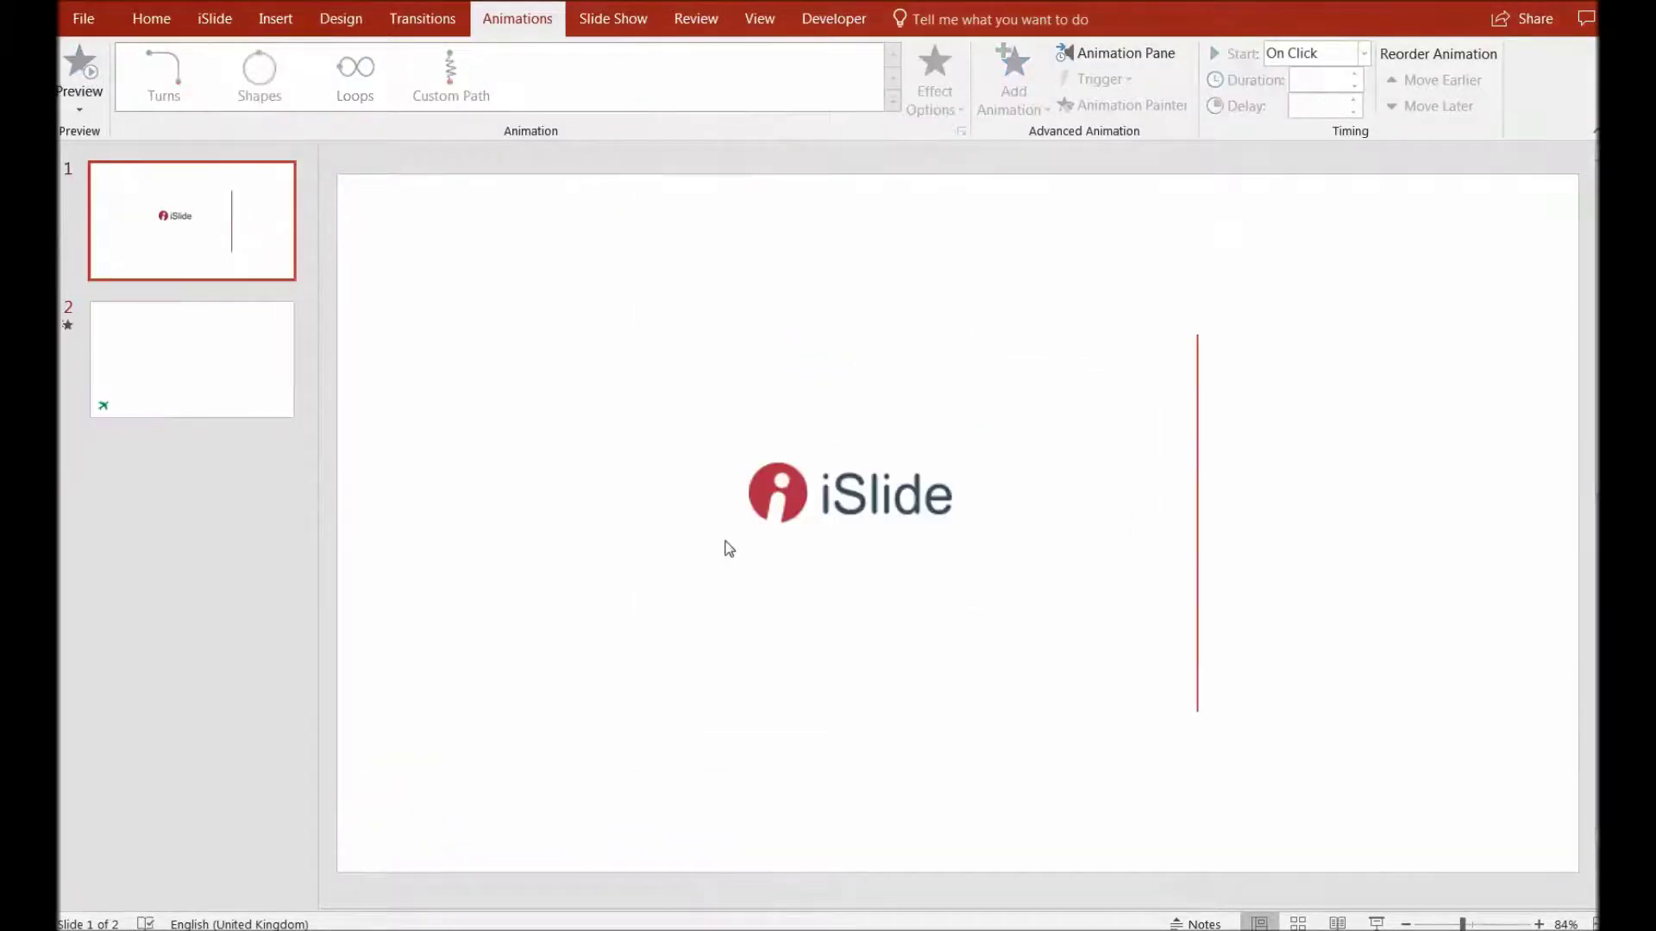
left_click(214, 354)
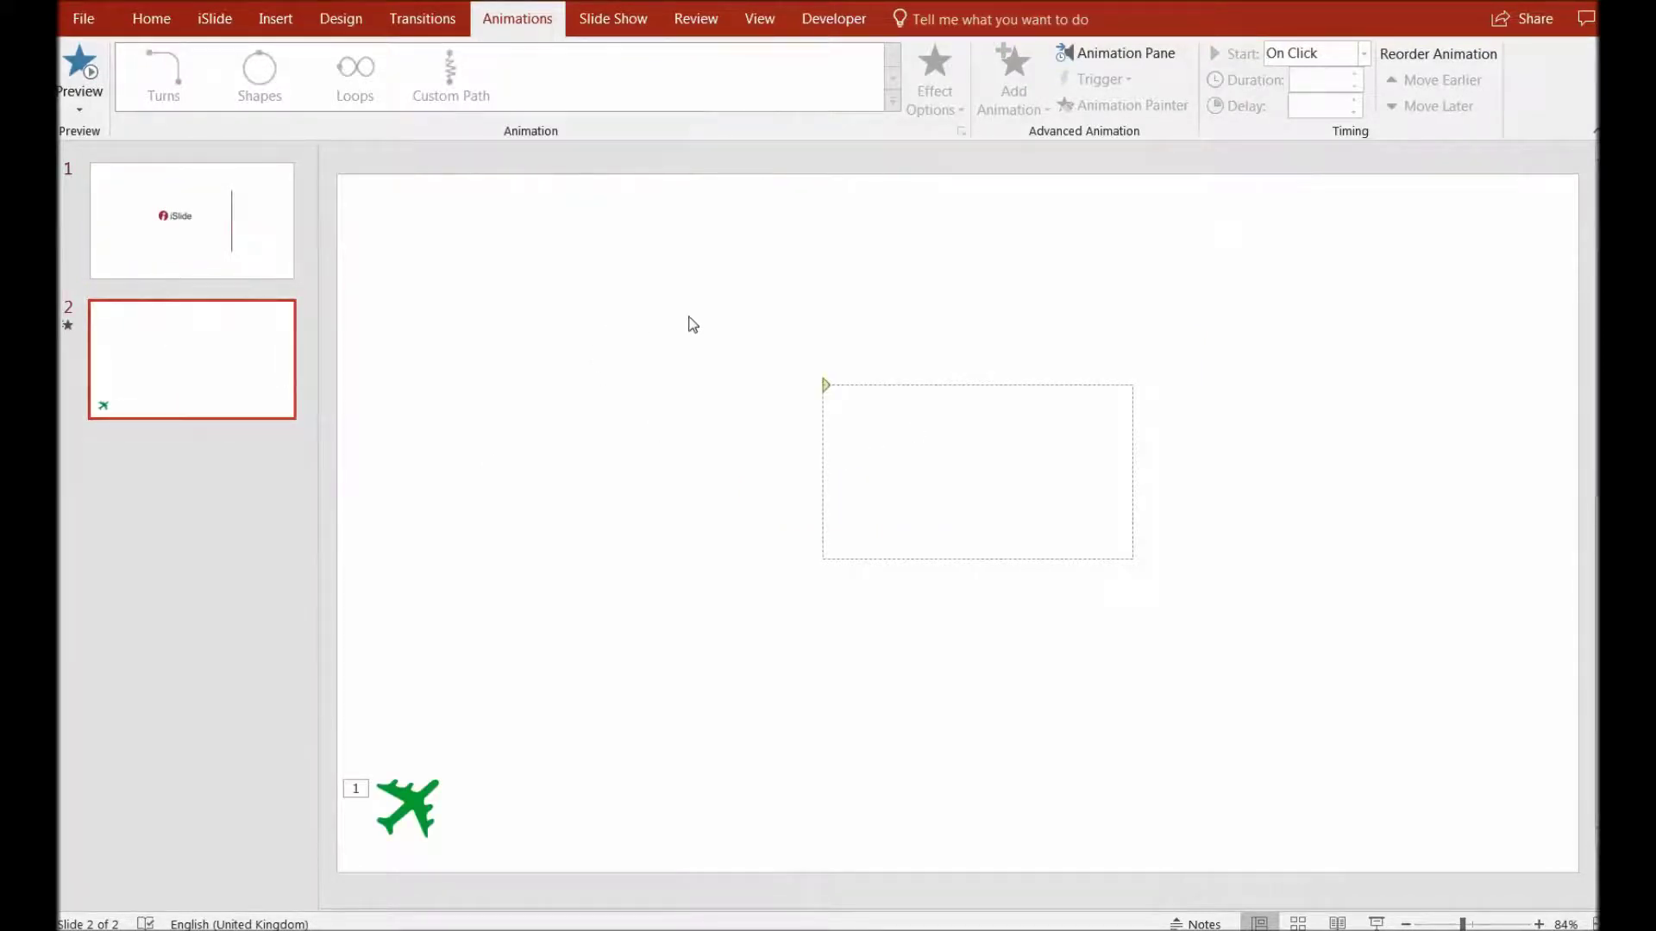
left_click(229, 26)
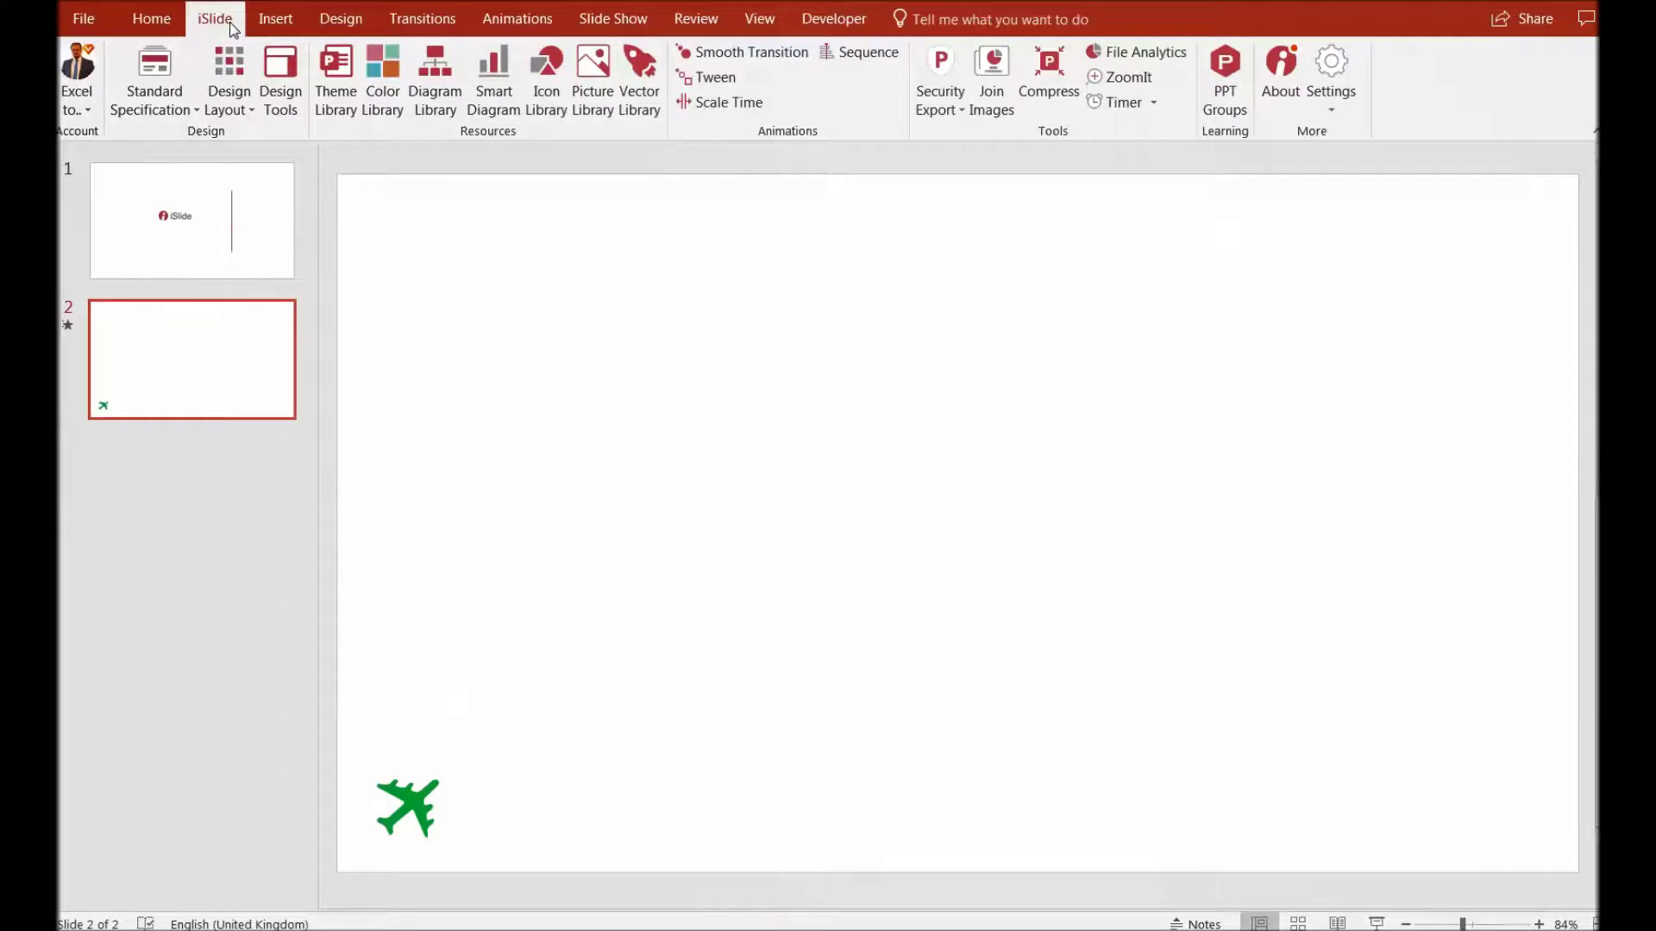
Step: Export the deck as Presentation1.mp4 on the Desktop at 903 vertical resolution
left_click(942, 103)
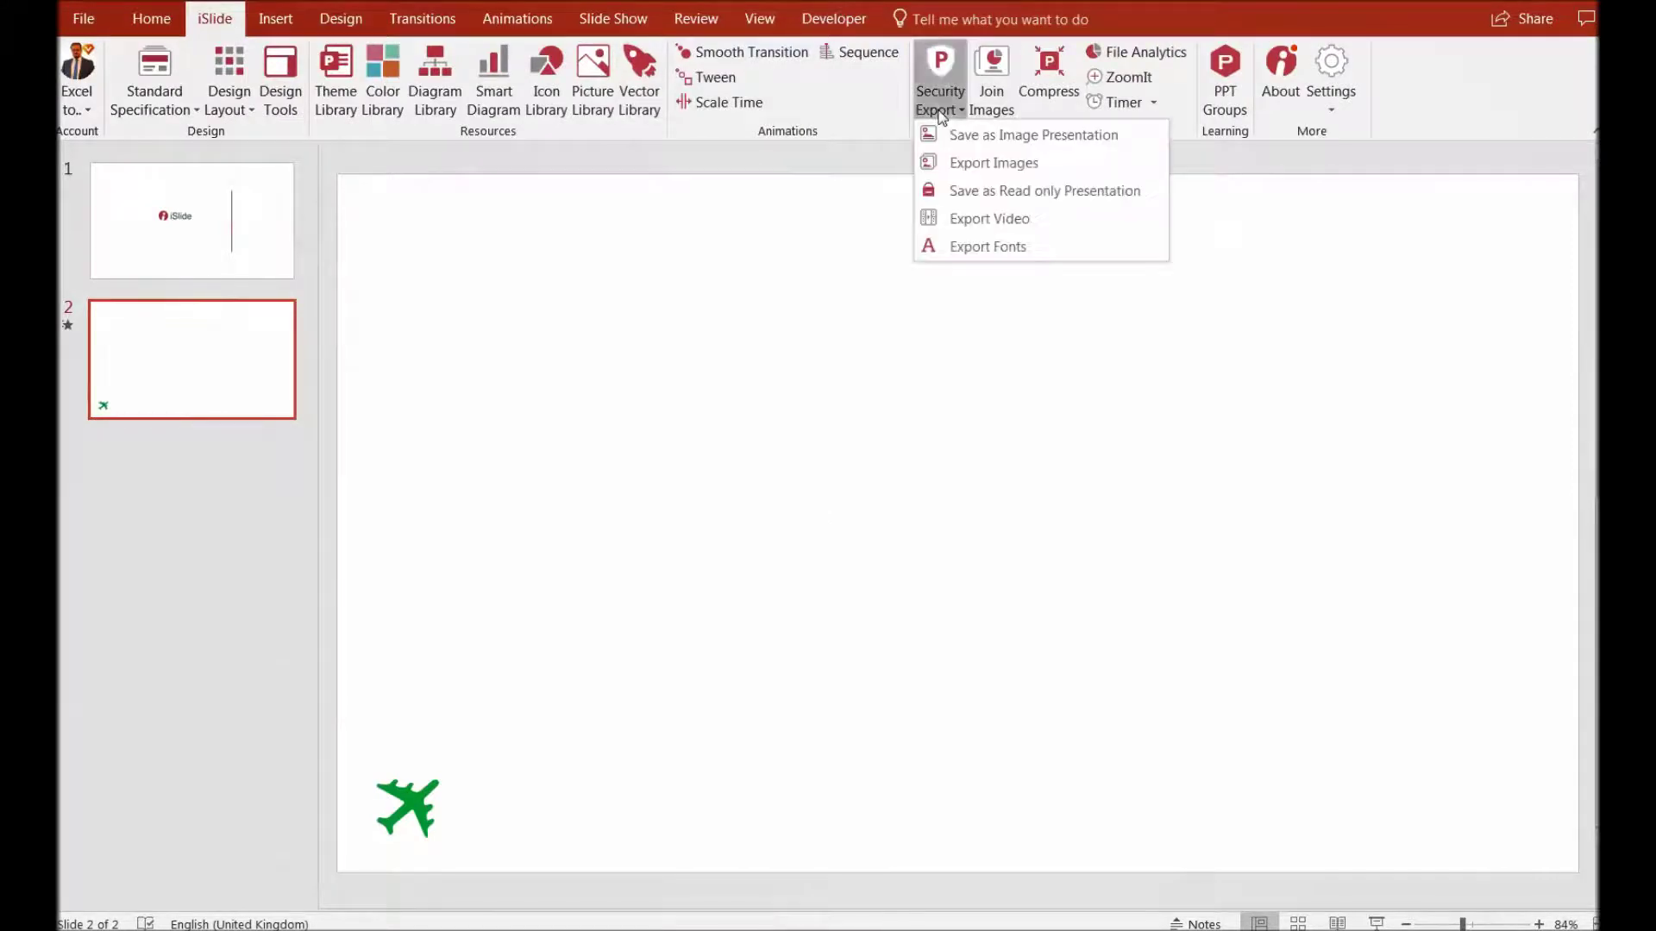
left_click(988, 221)
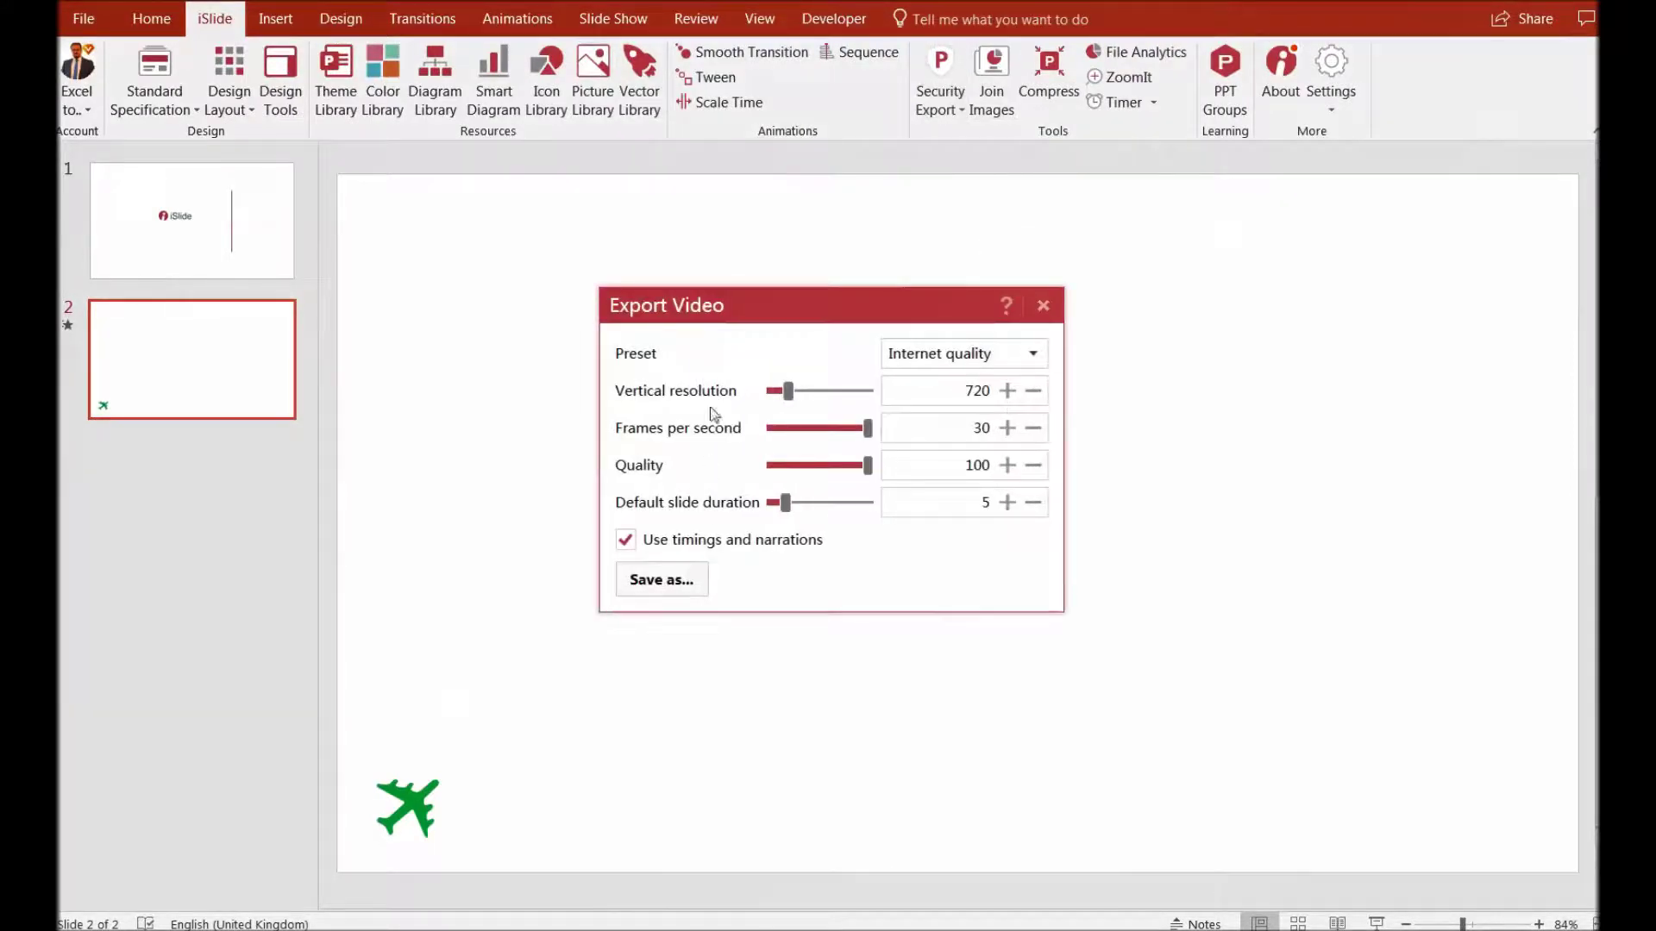
mouse_move(787, 390)
left_mouse_down()
mouse_move(832, 399)
mouse_move(789, 399)
mouse_move(806, 400)
left_mouse_up()
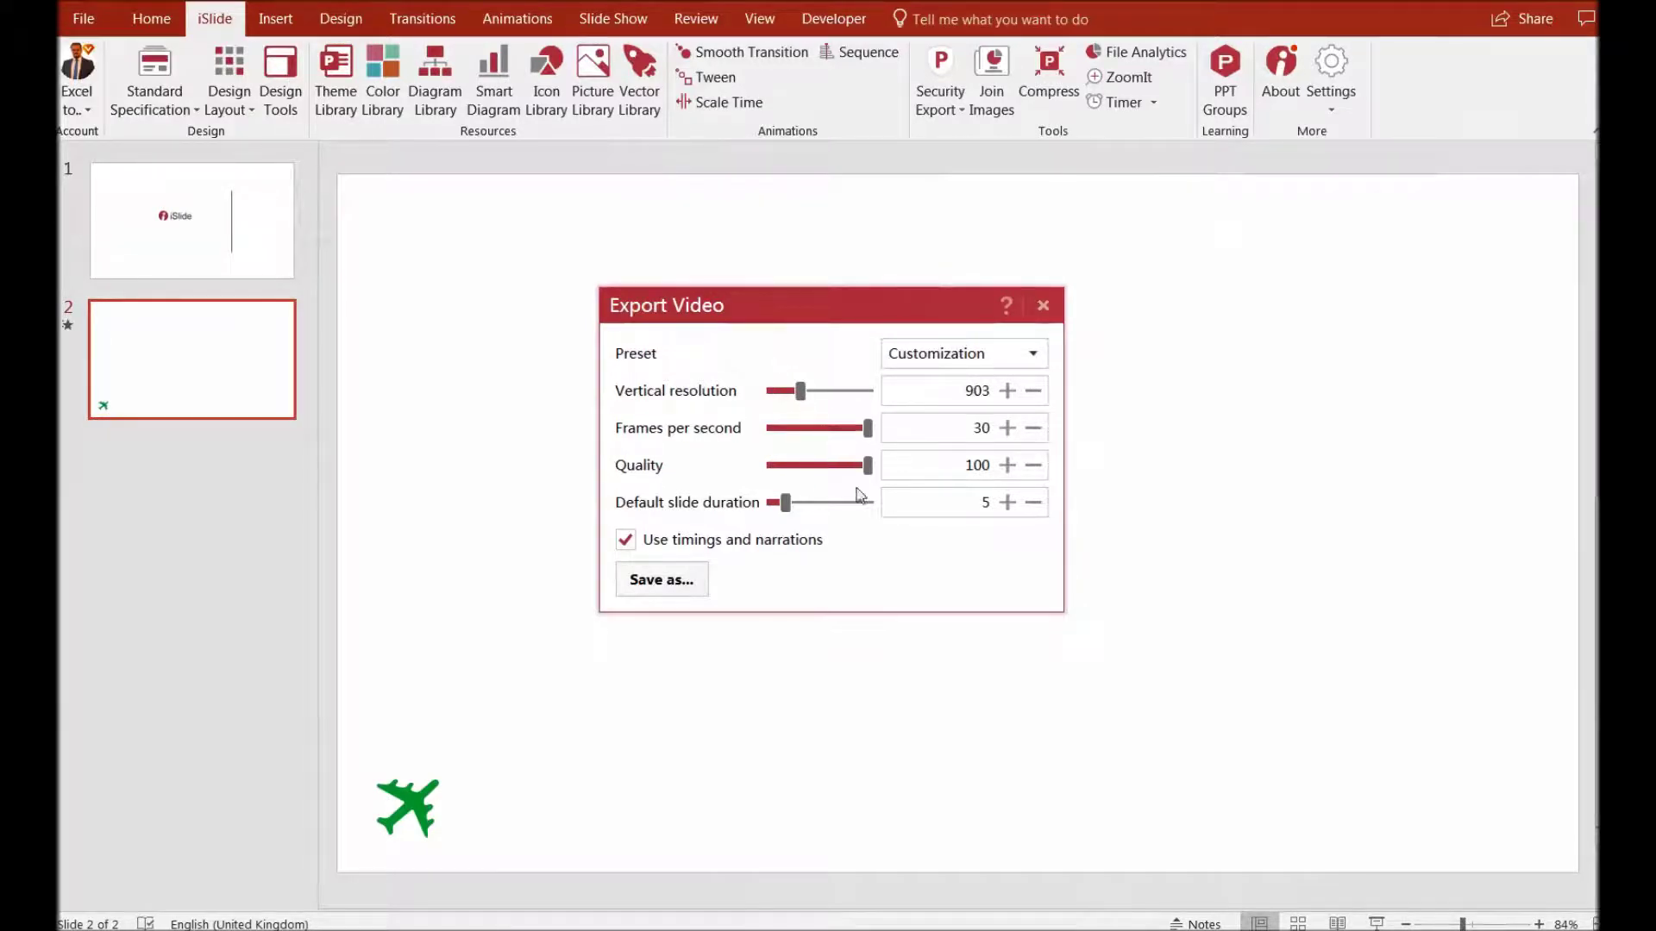
left_click(706, 580)
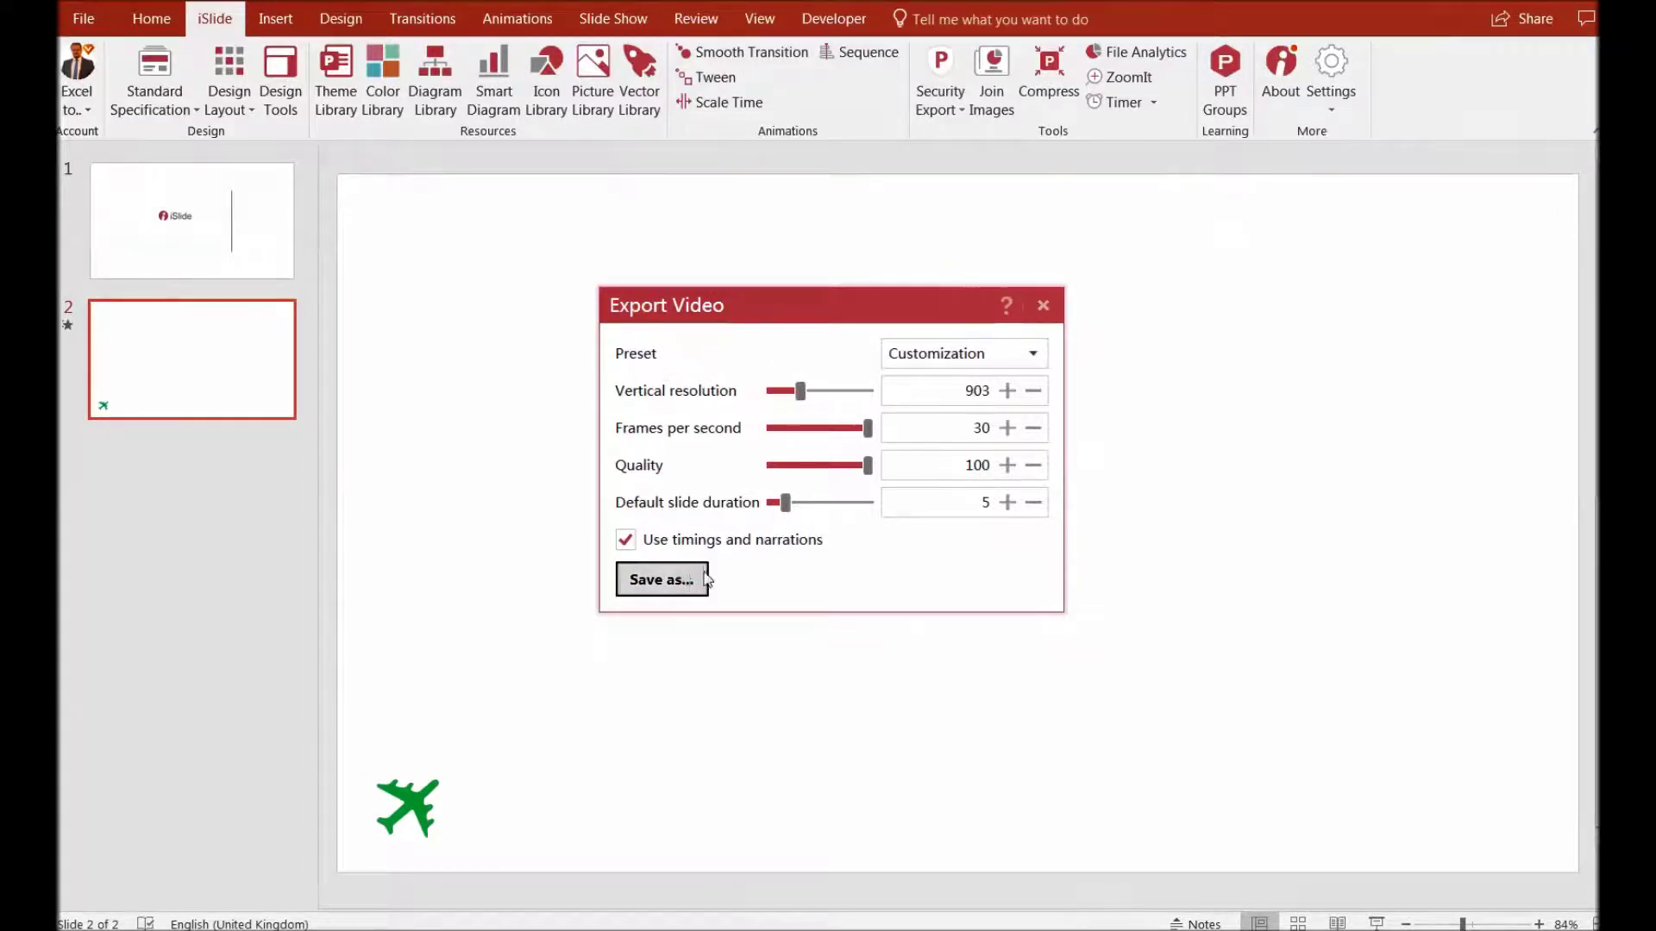
left_click(690, 441)
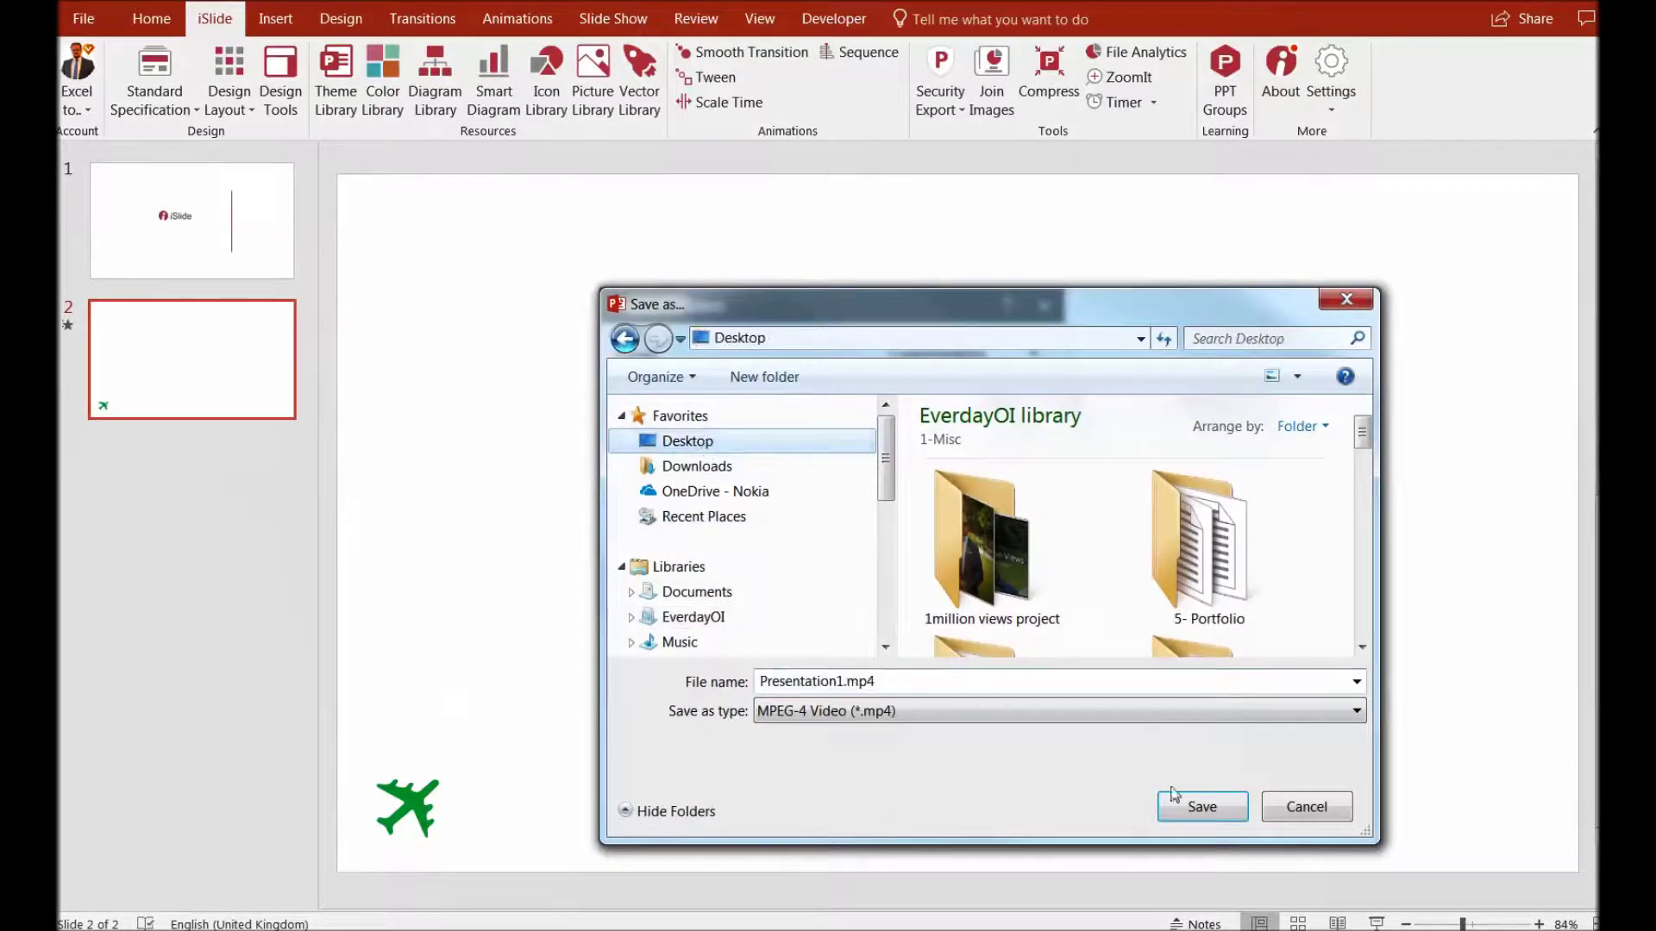
left_click(1209, 821)
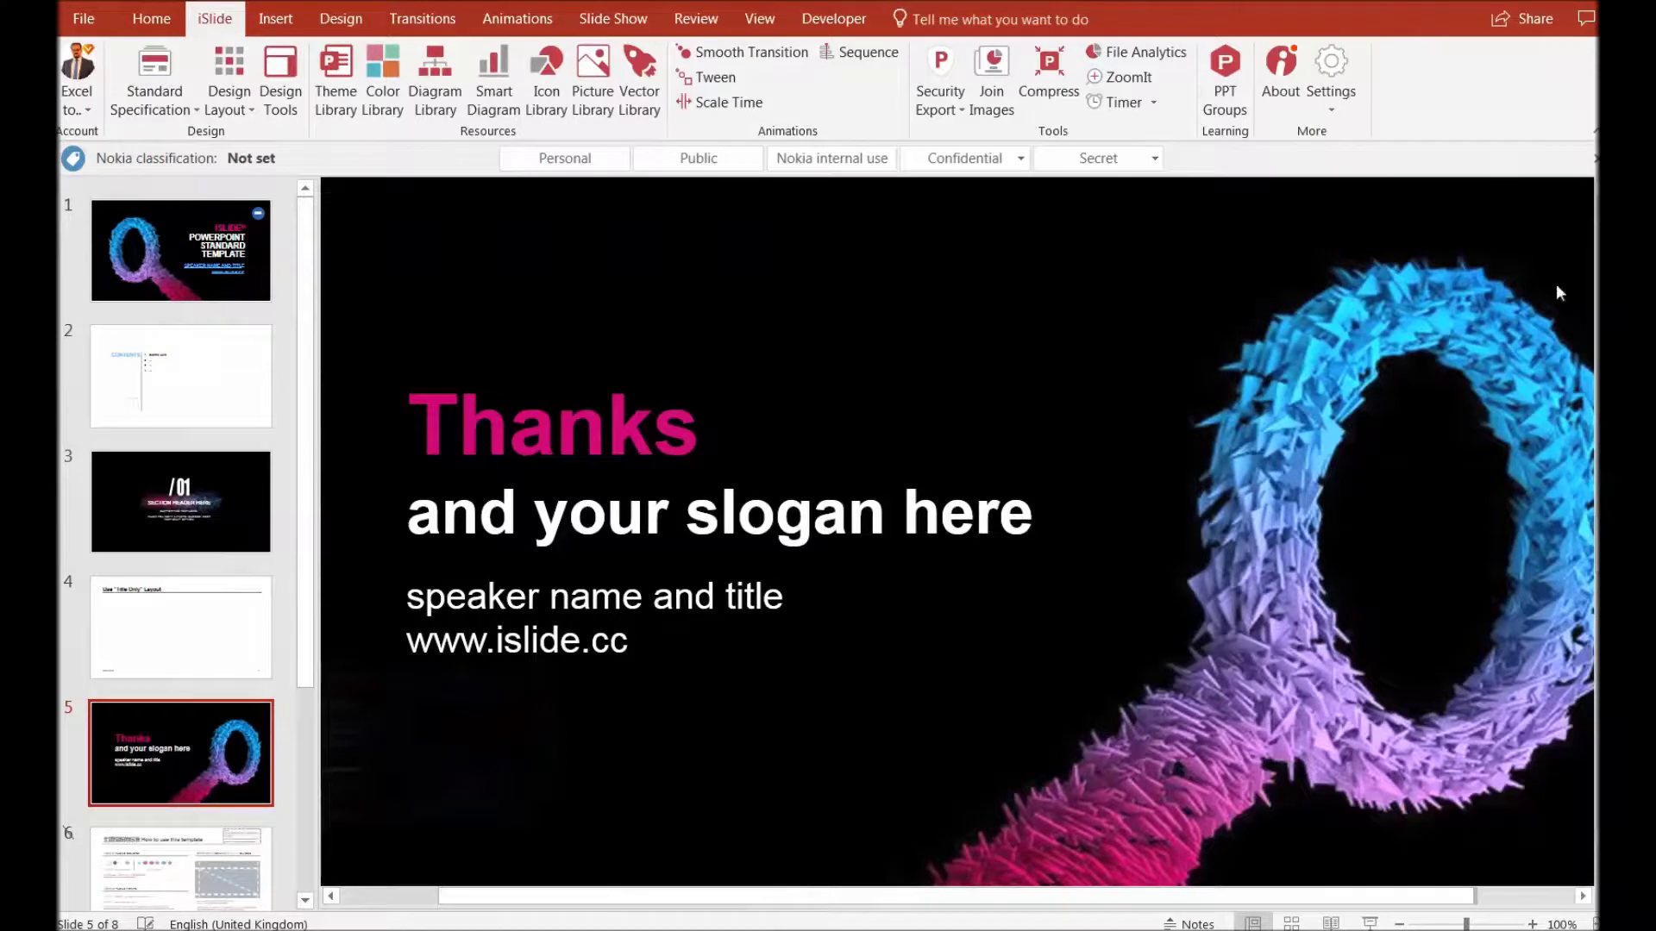
Step: Insert the matchstick-on-black photo from Picture Library page 4 onto the Thanks slide
left_click(589, 65)
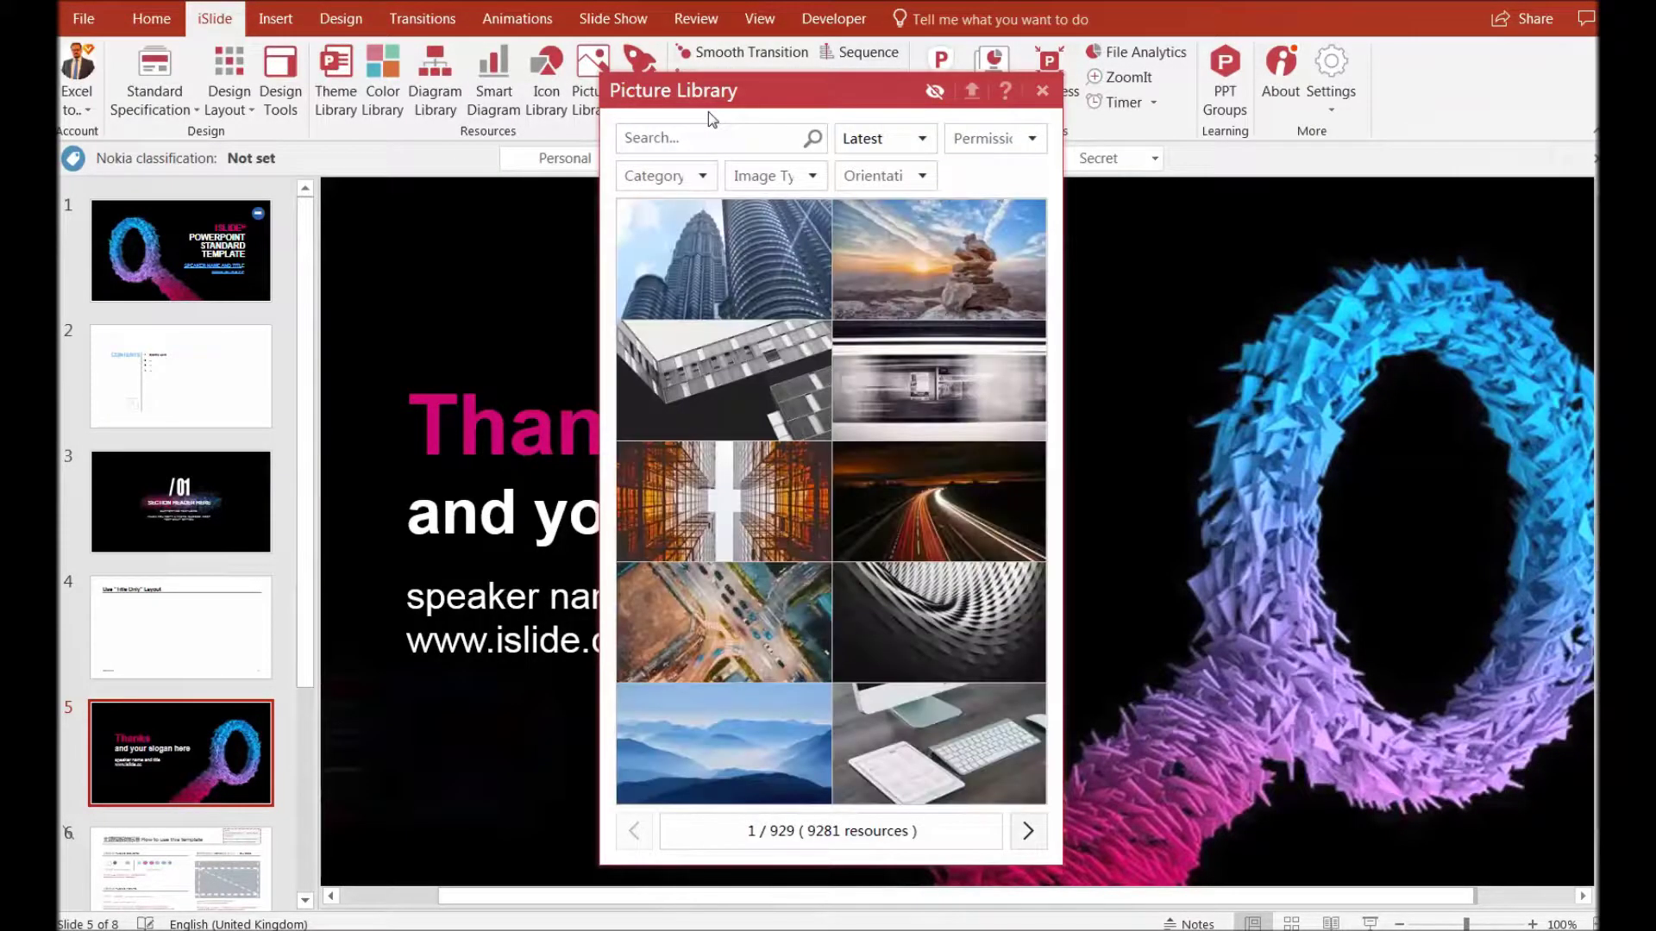
scroll(956, 610, "down", 2)
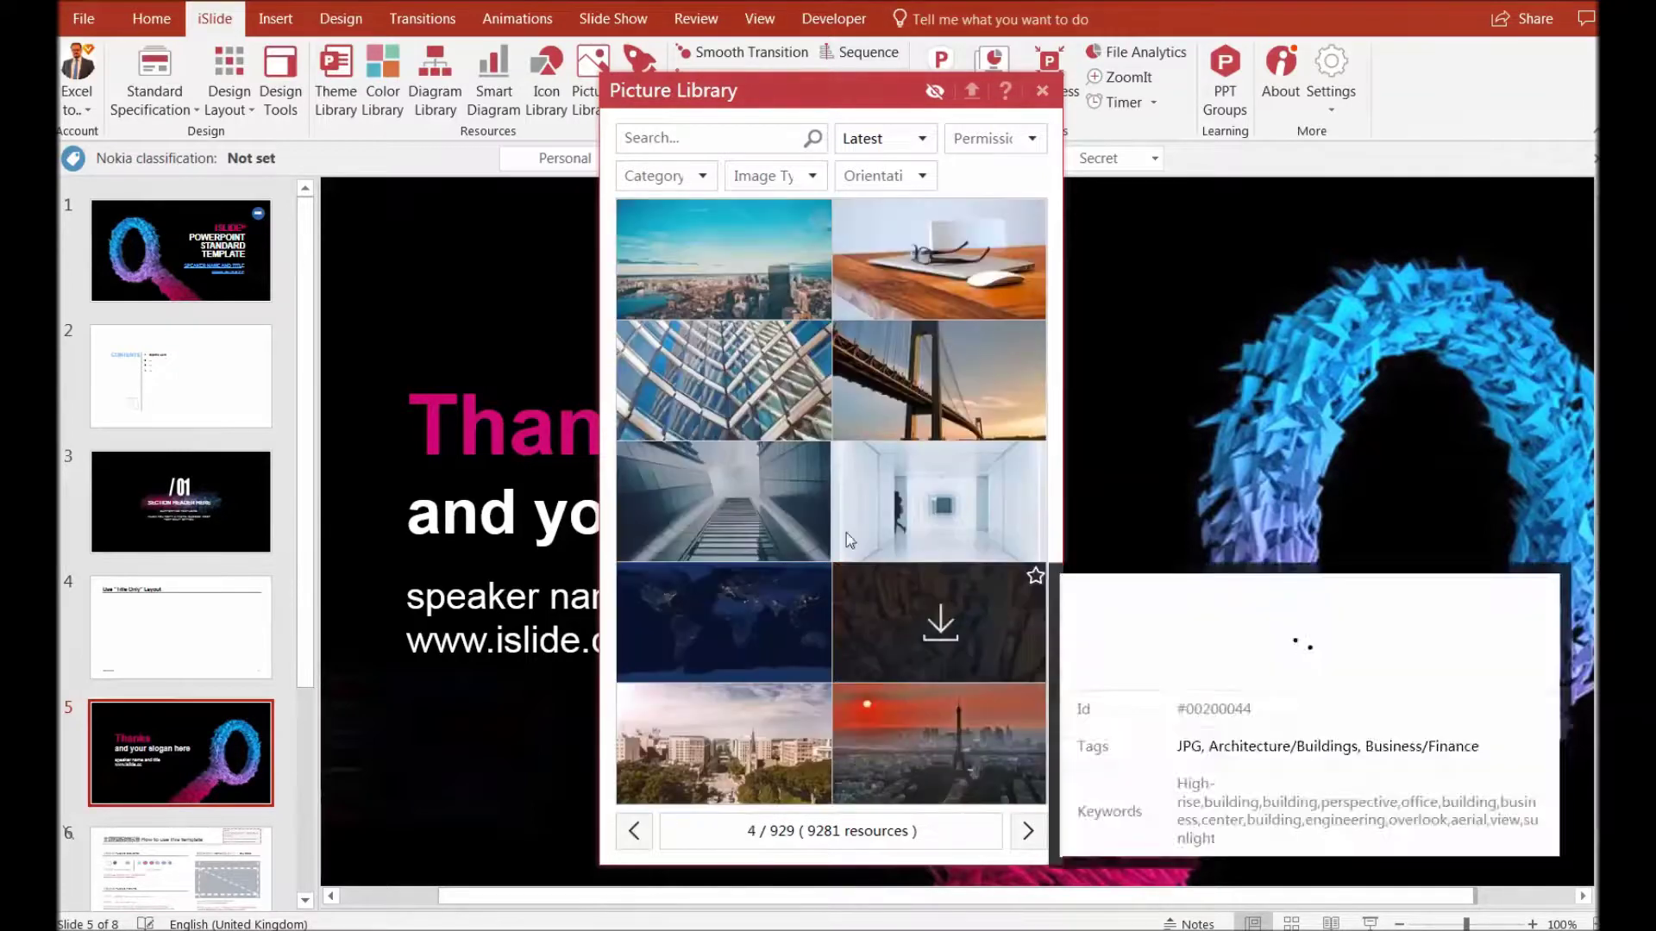
scroll(852, 582, "down", 1)
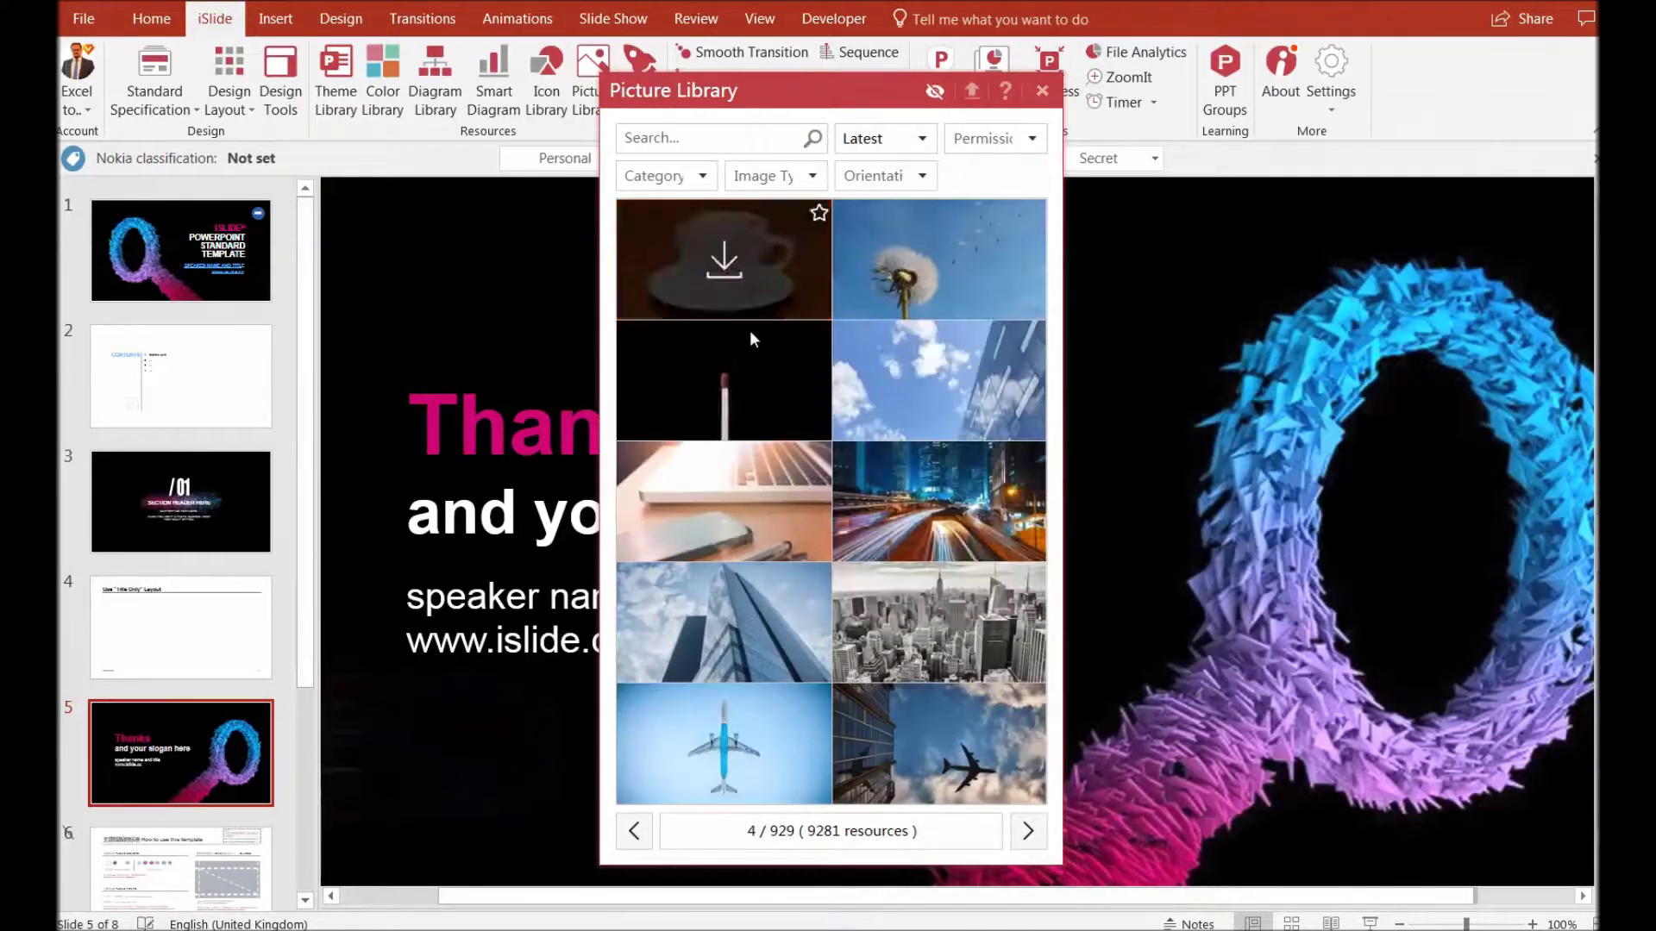
left_click(725, 254)
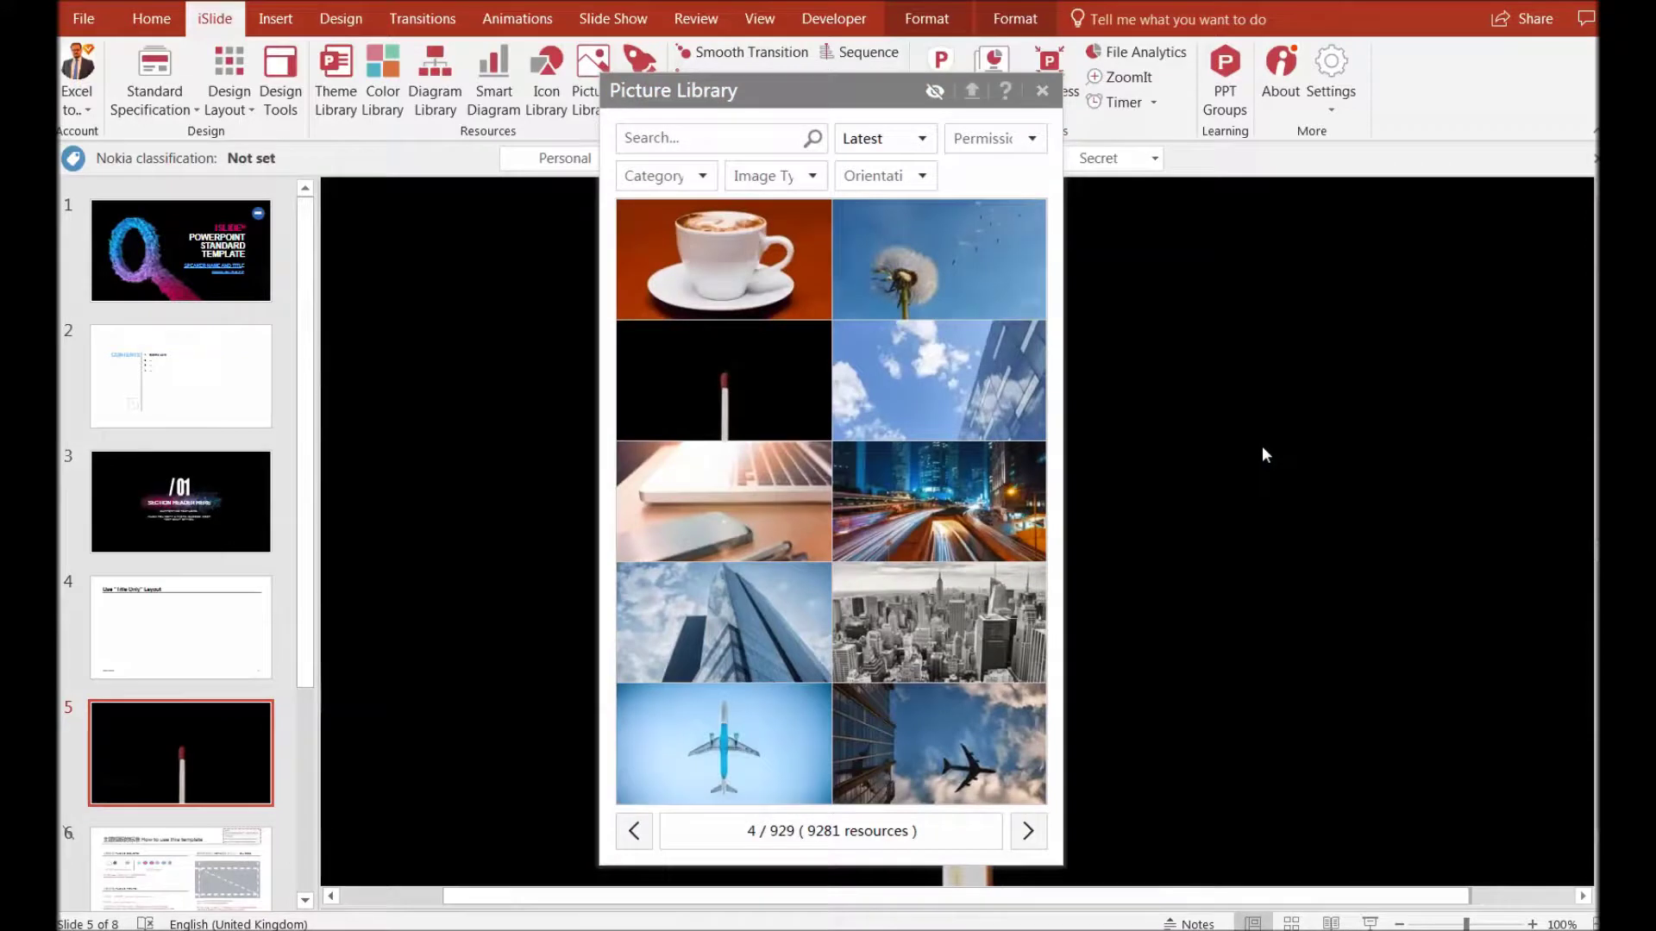
left_click(1042, 91)
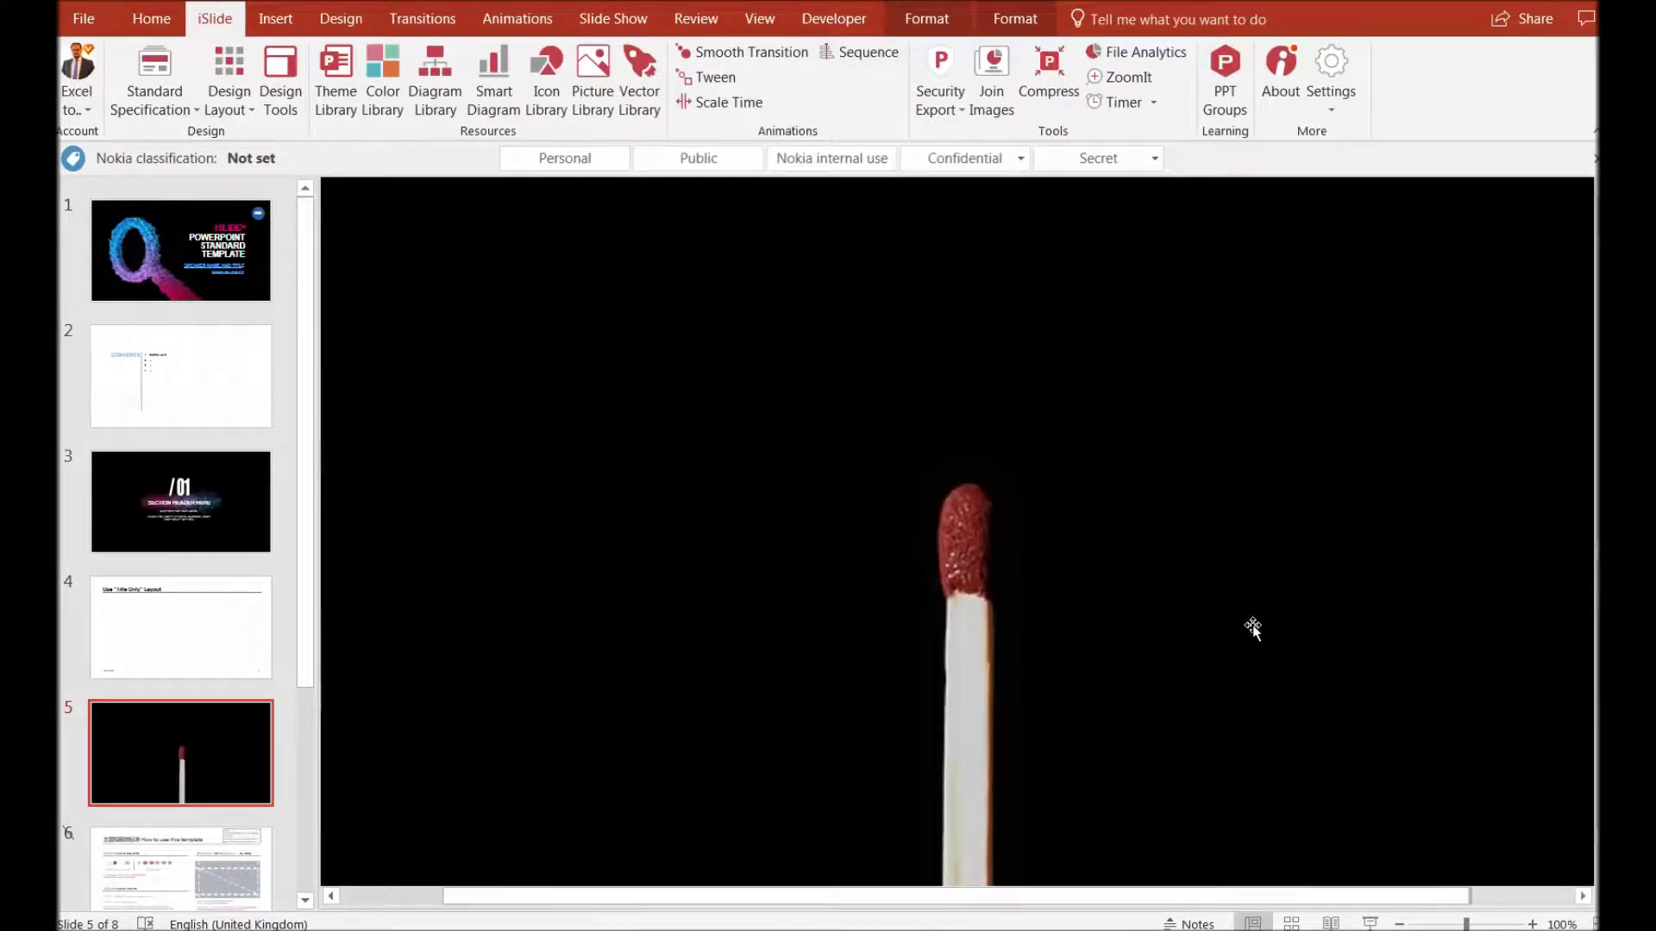
Step: Open iSlide's Icon Library and scroll through its icon pages
left_click(536, 104)
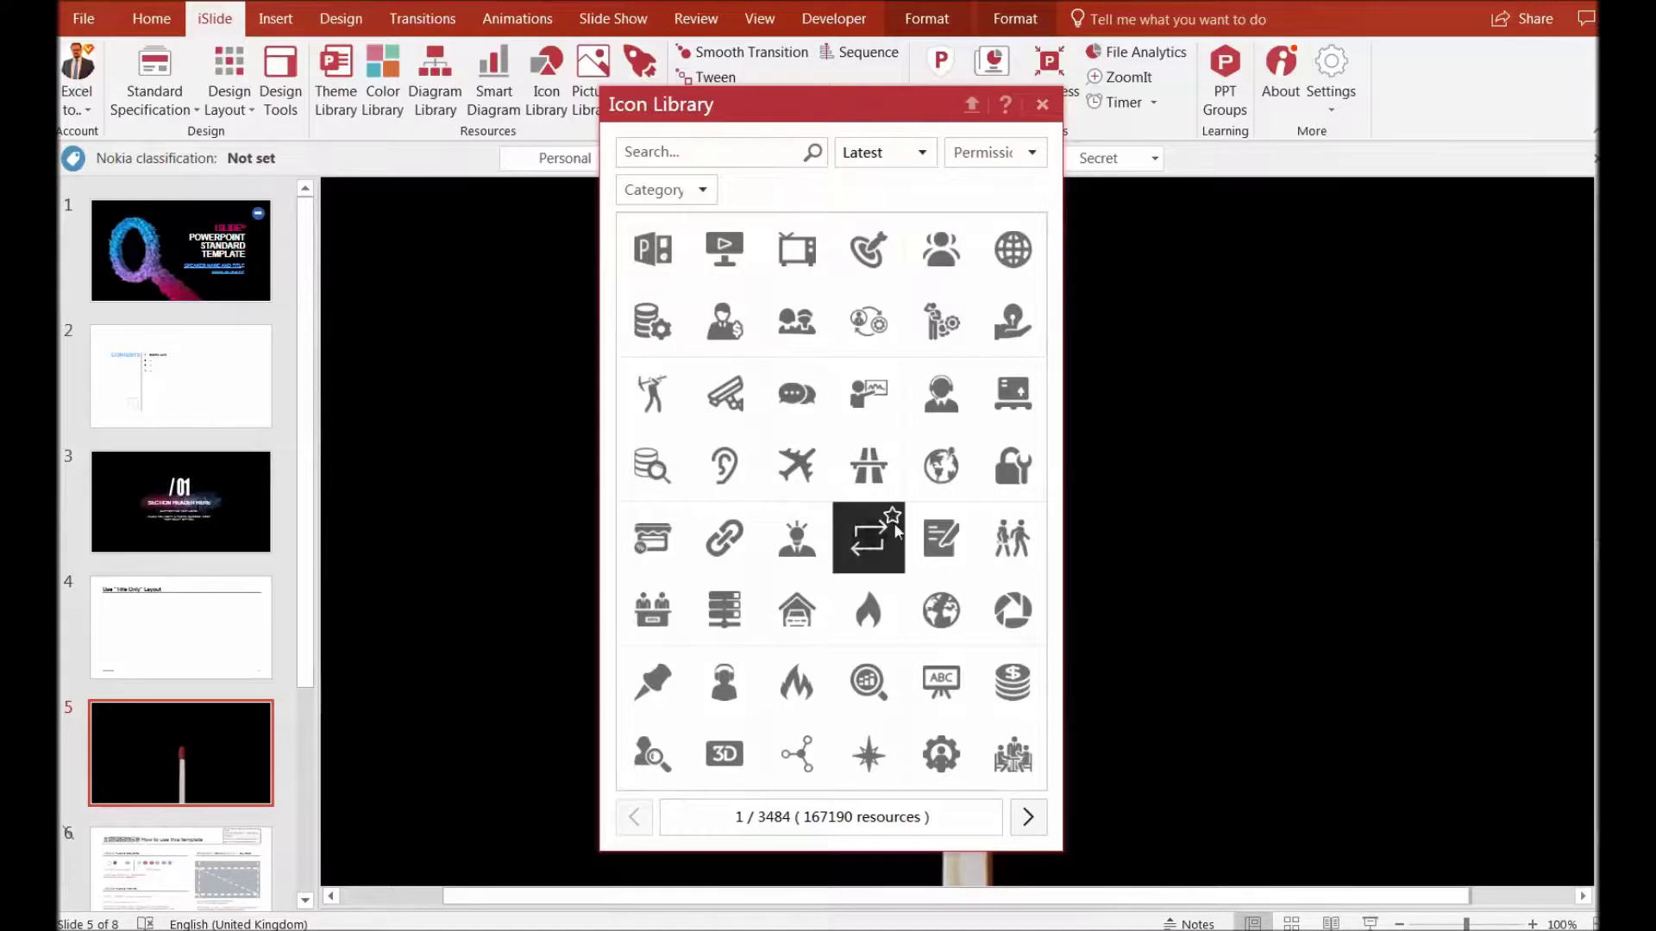
scroll(902, 388, "down", 2)
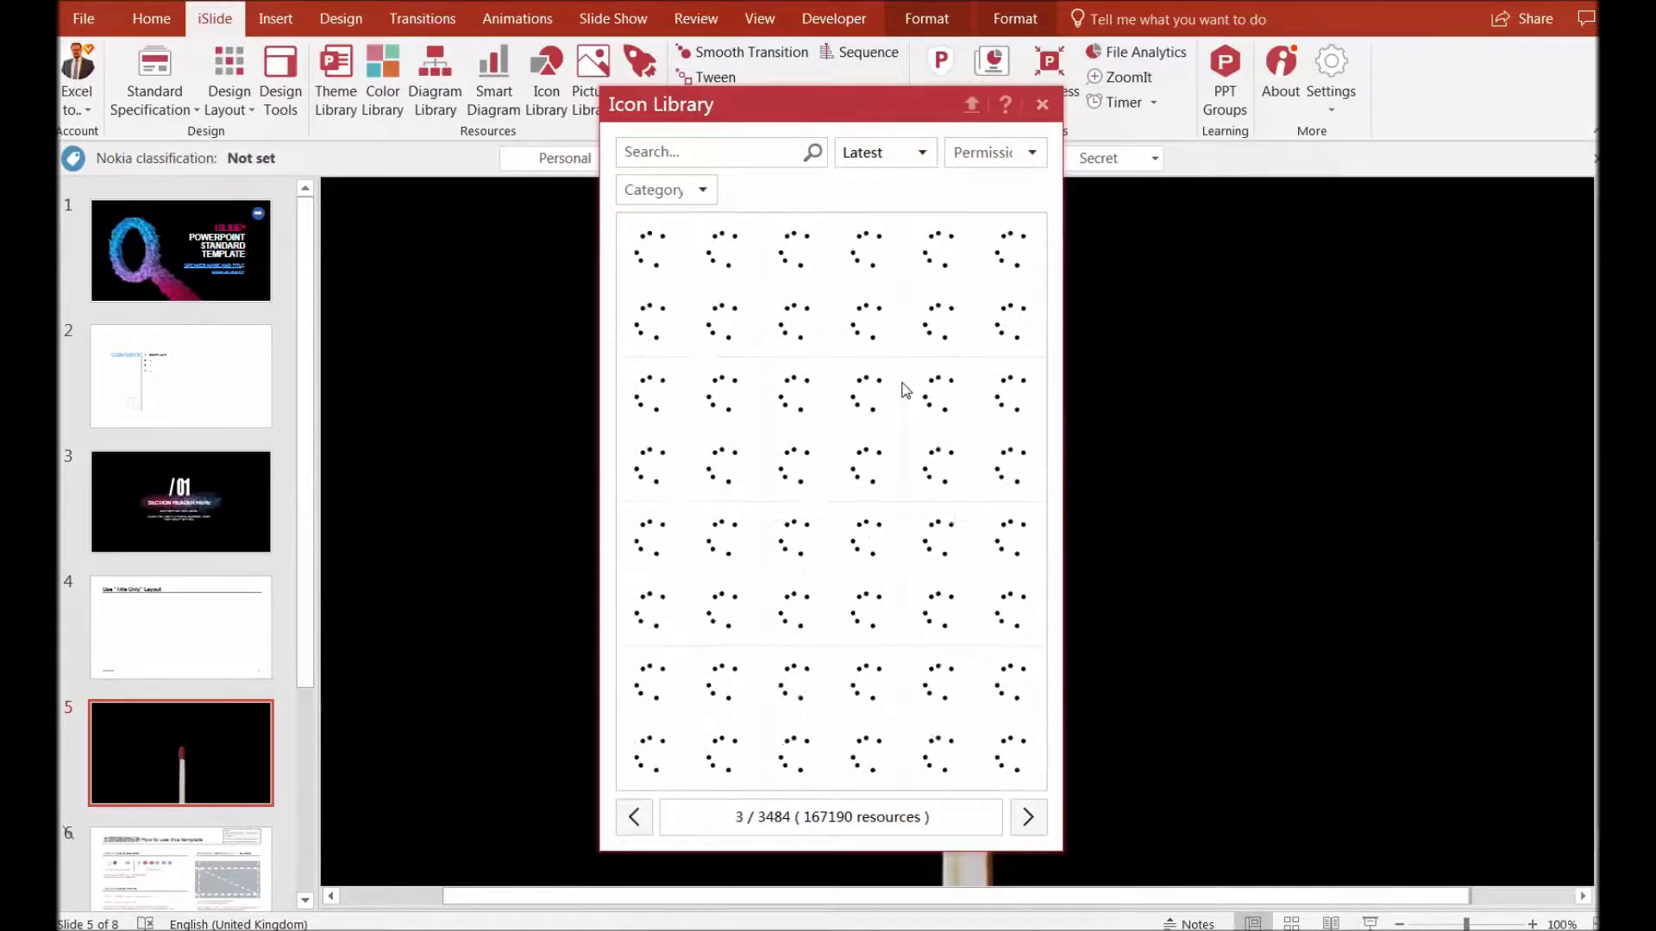